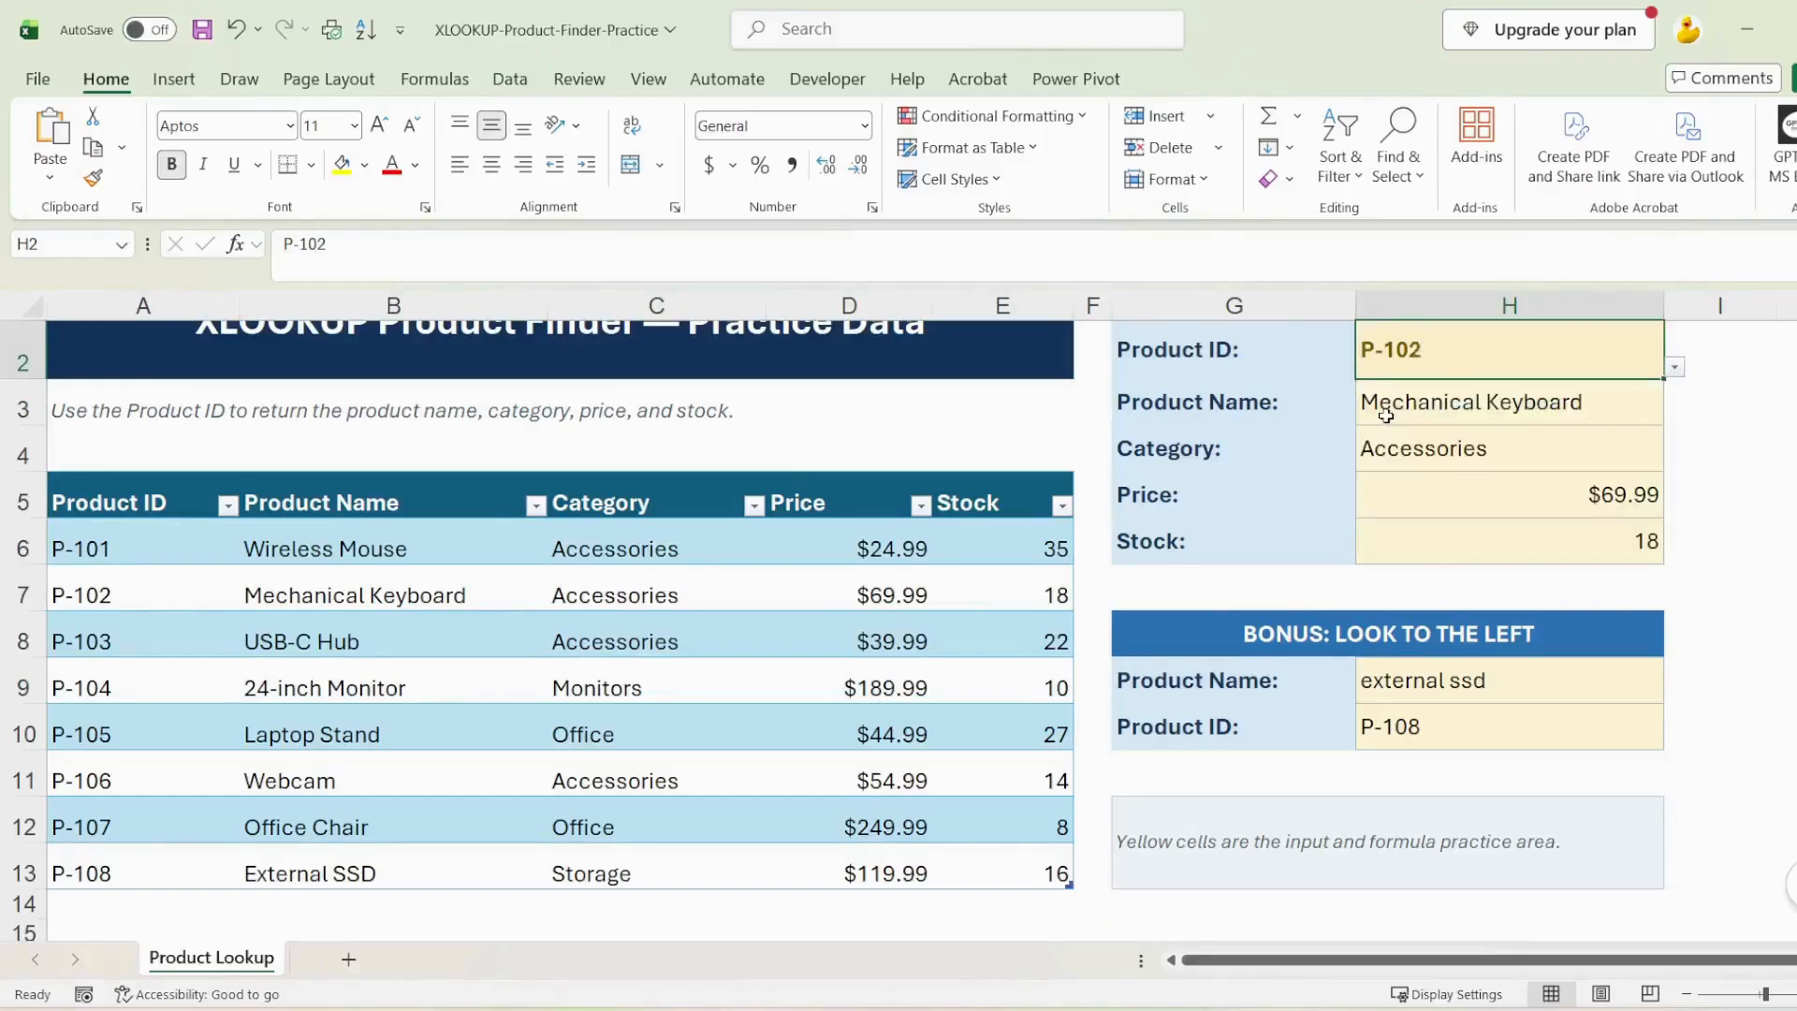
Examine the product finder's returned fields and the bonus reverse lookup, comparing the External SSD entry with its row in the product table
drag(1311, 407, 1726, 562)
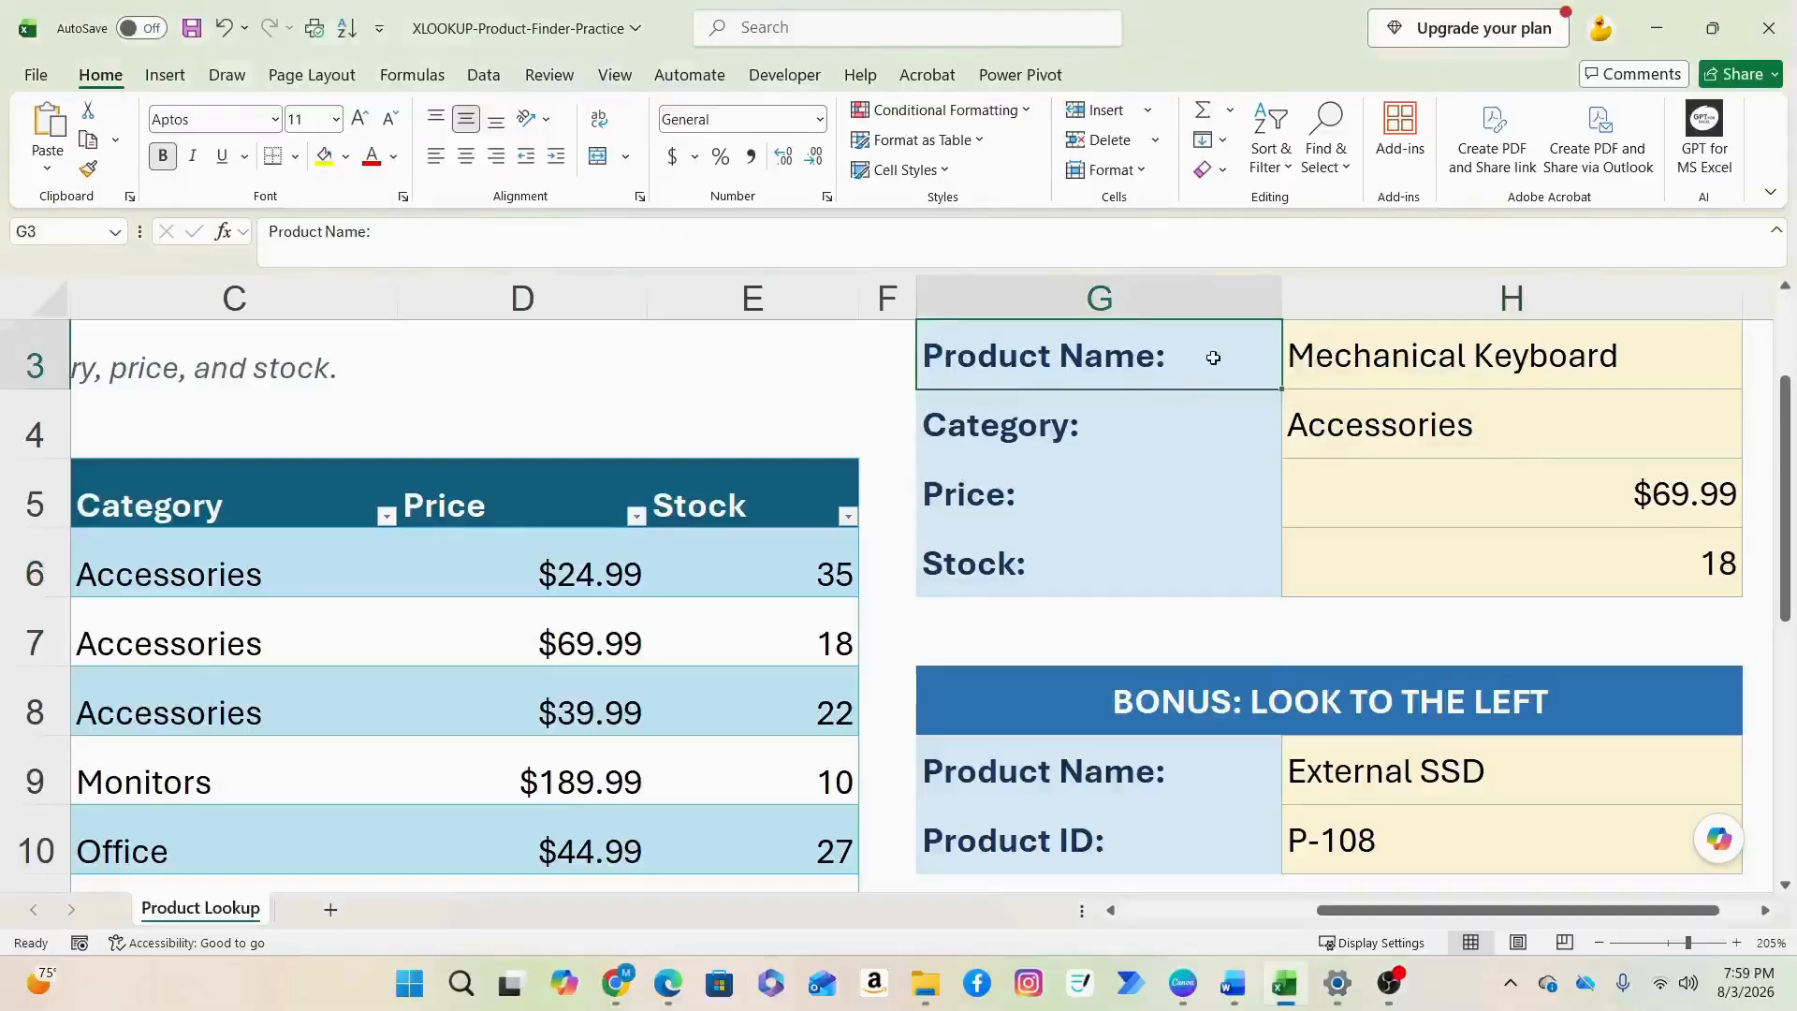
drag(1208, 353, 1401, 360)
drag(1236, 438, 1441, 439)
drag(1259, 499, 1460, 504)
drag(1267, 564, 1486, 573)
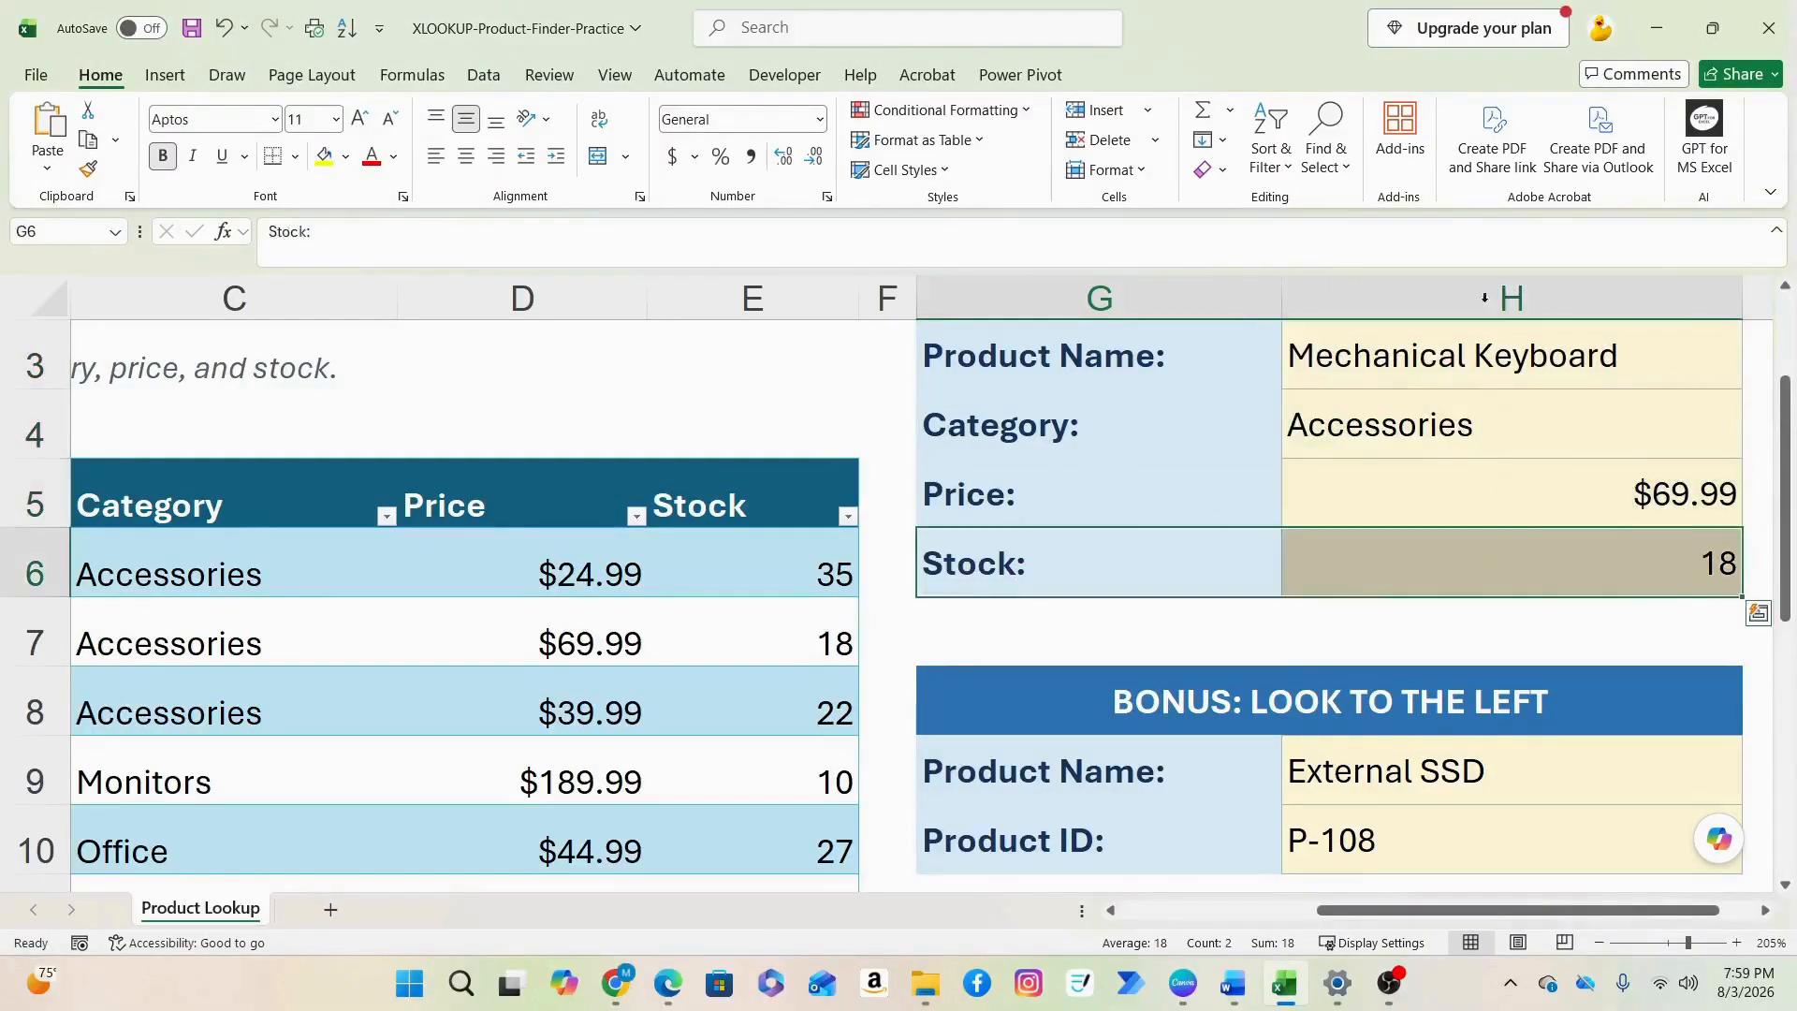
drag(1348, 595, 1369, 685)
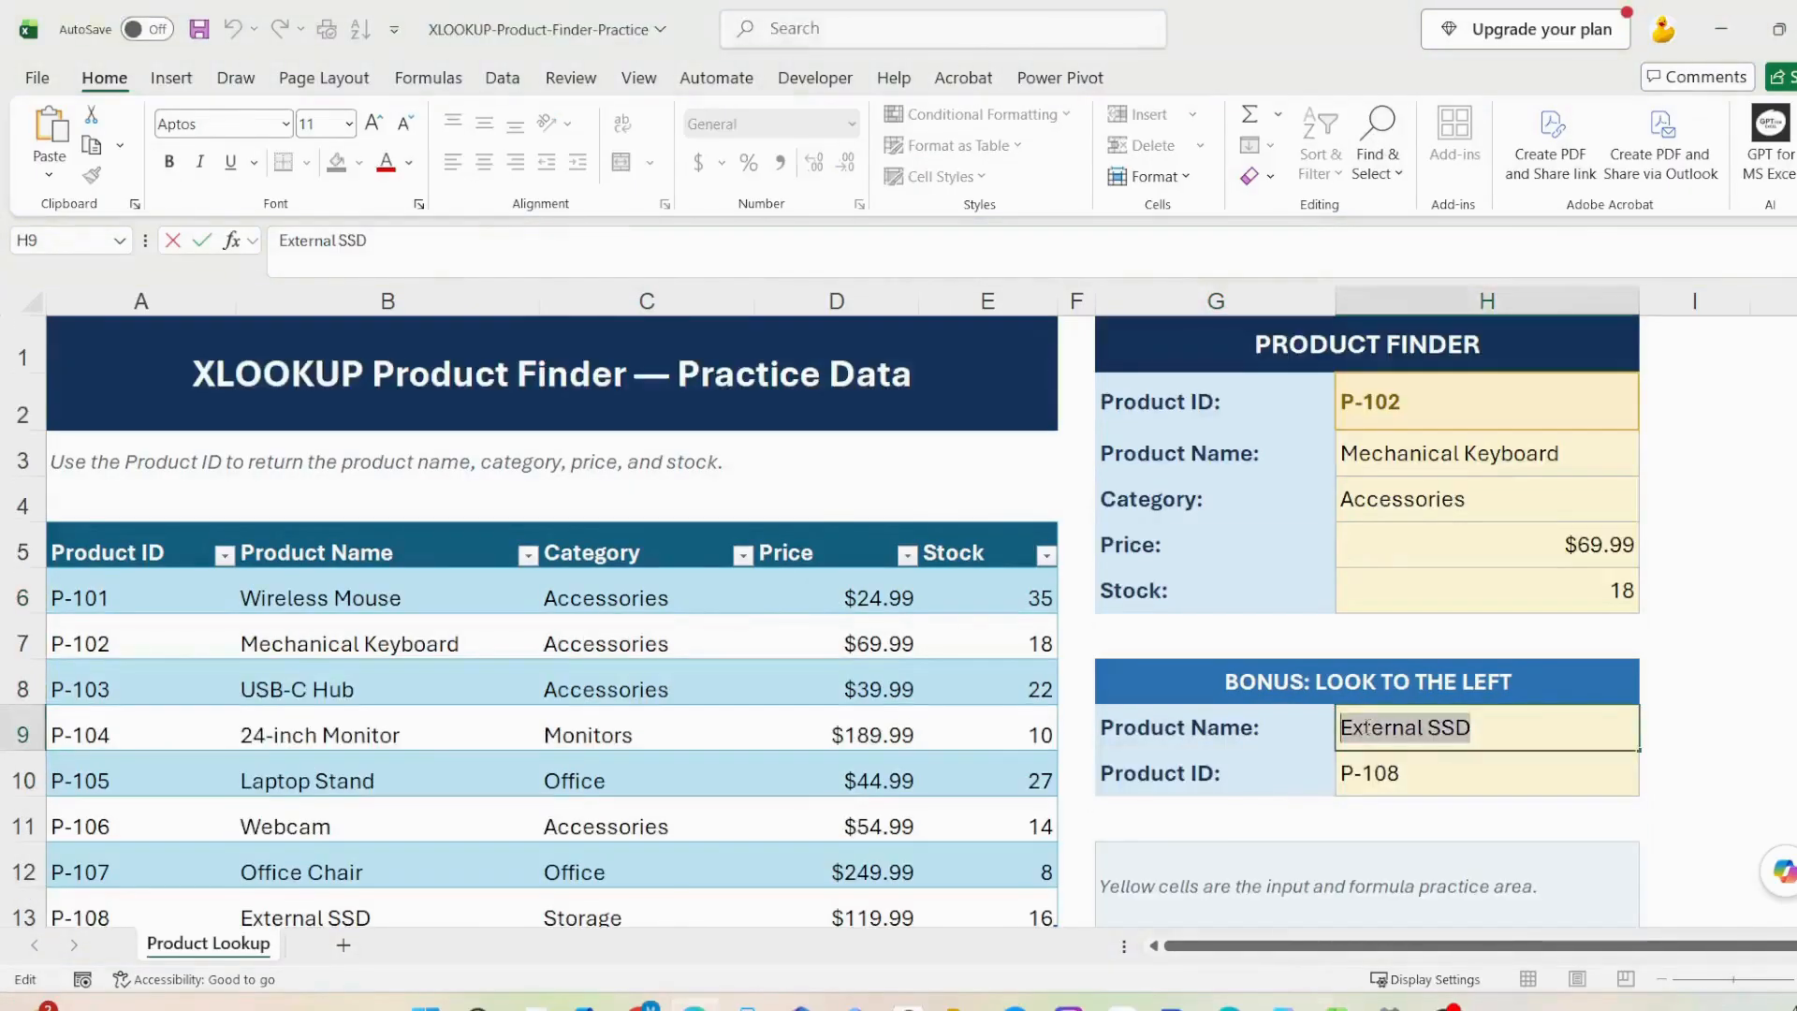
drag(1217, 774, 1364, 782)
scroll(199, 829, down, 1)
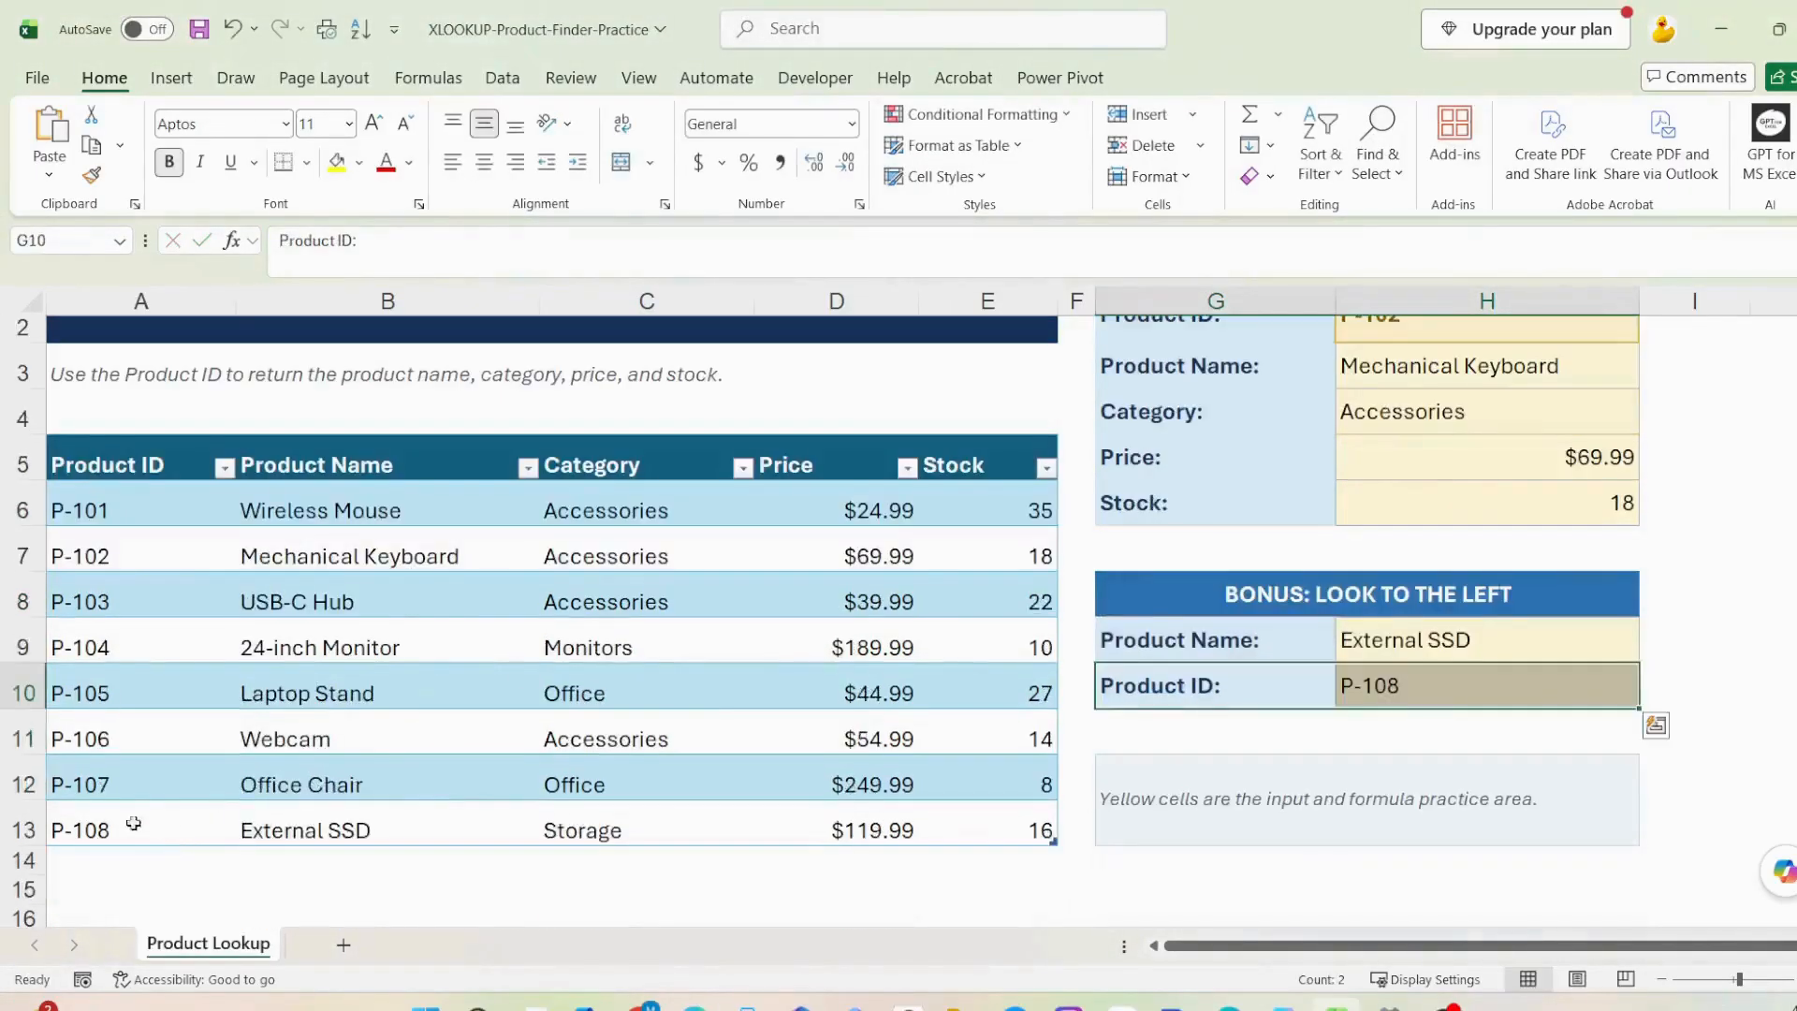
drag(132, 822, 316, 828)
click(1357, 688)
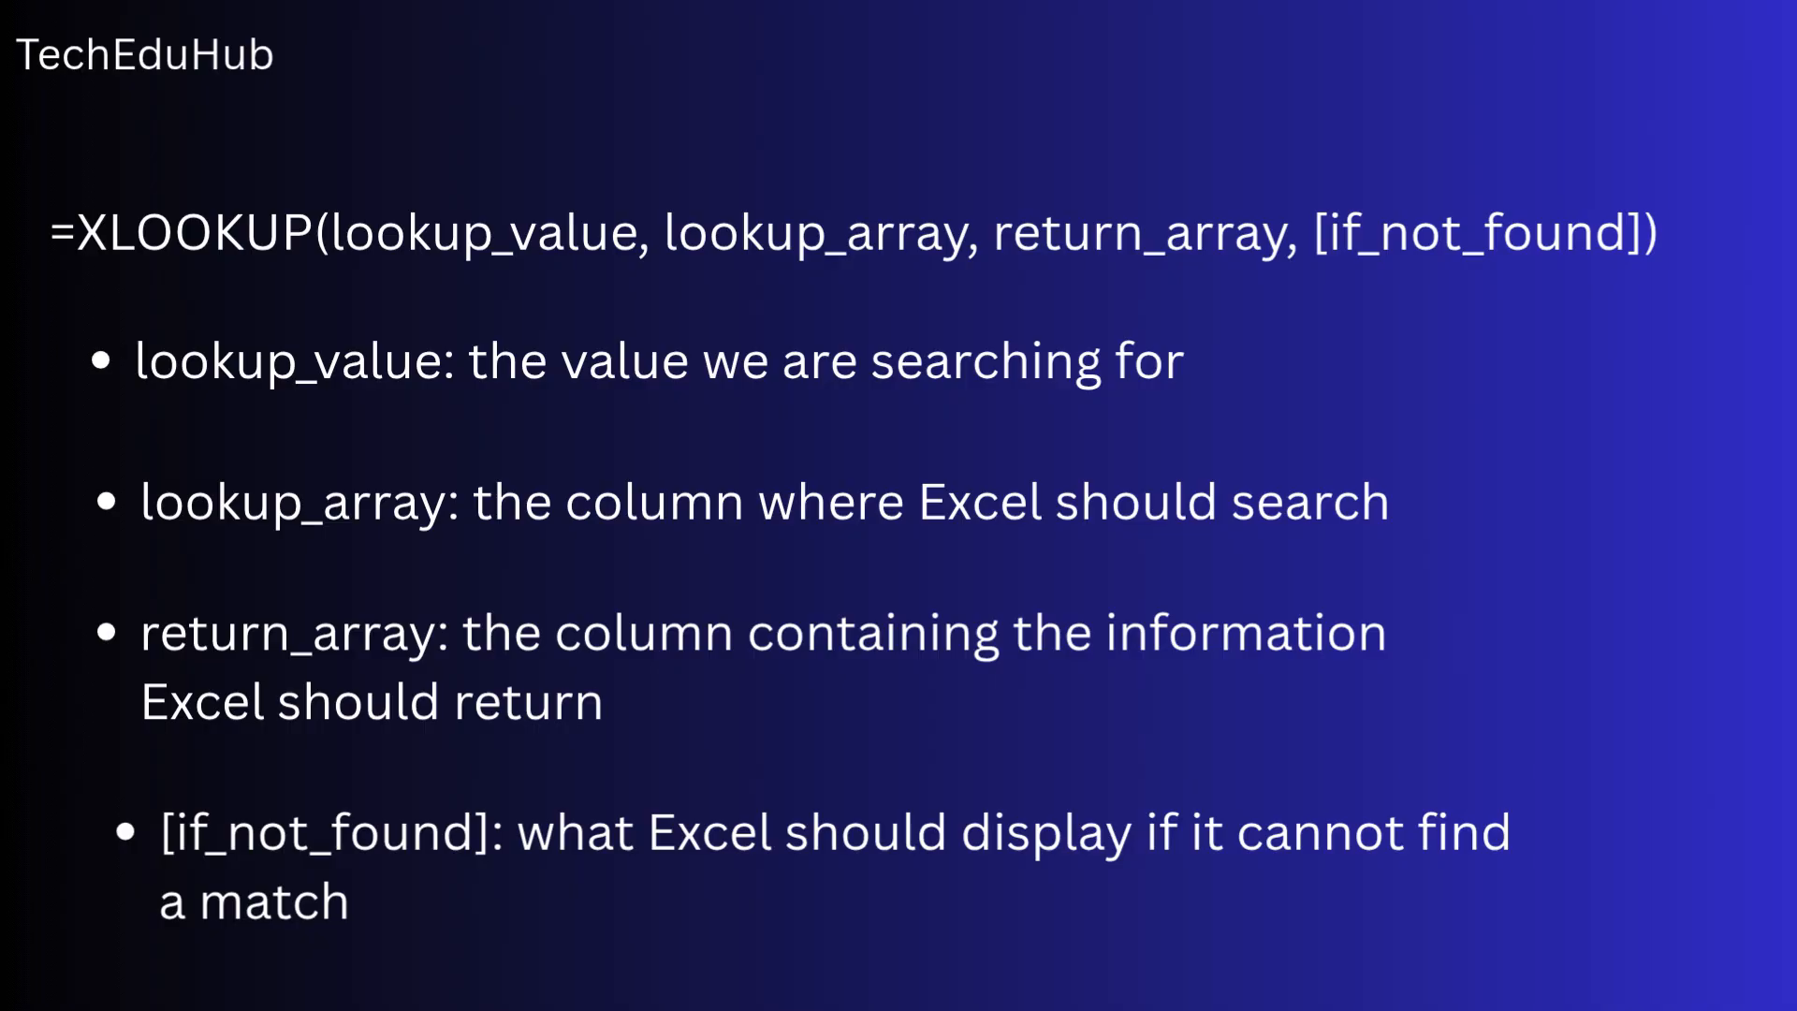
Begin an XLOOKUP formula in the Product Name cell H3 with H2 as lookup value and tblProducts[Product ID] as lookup array
text(=xlookup()
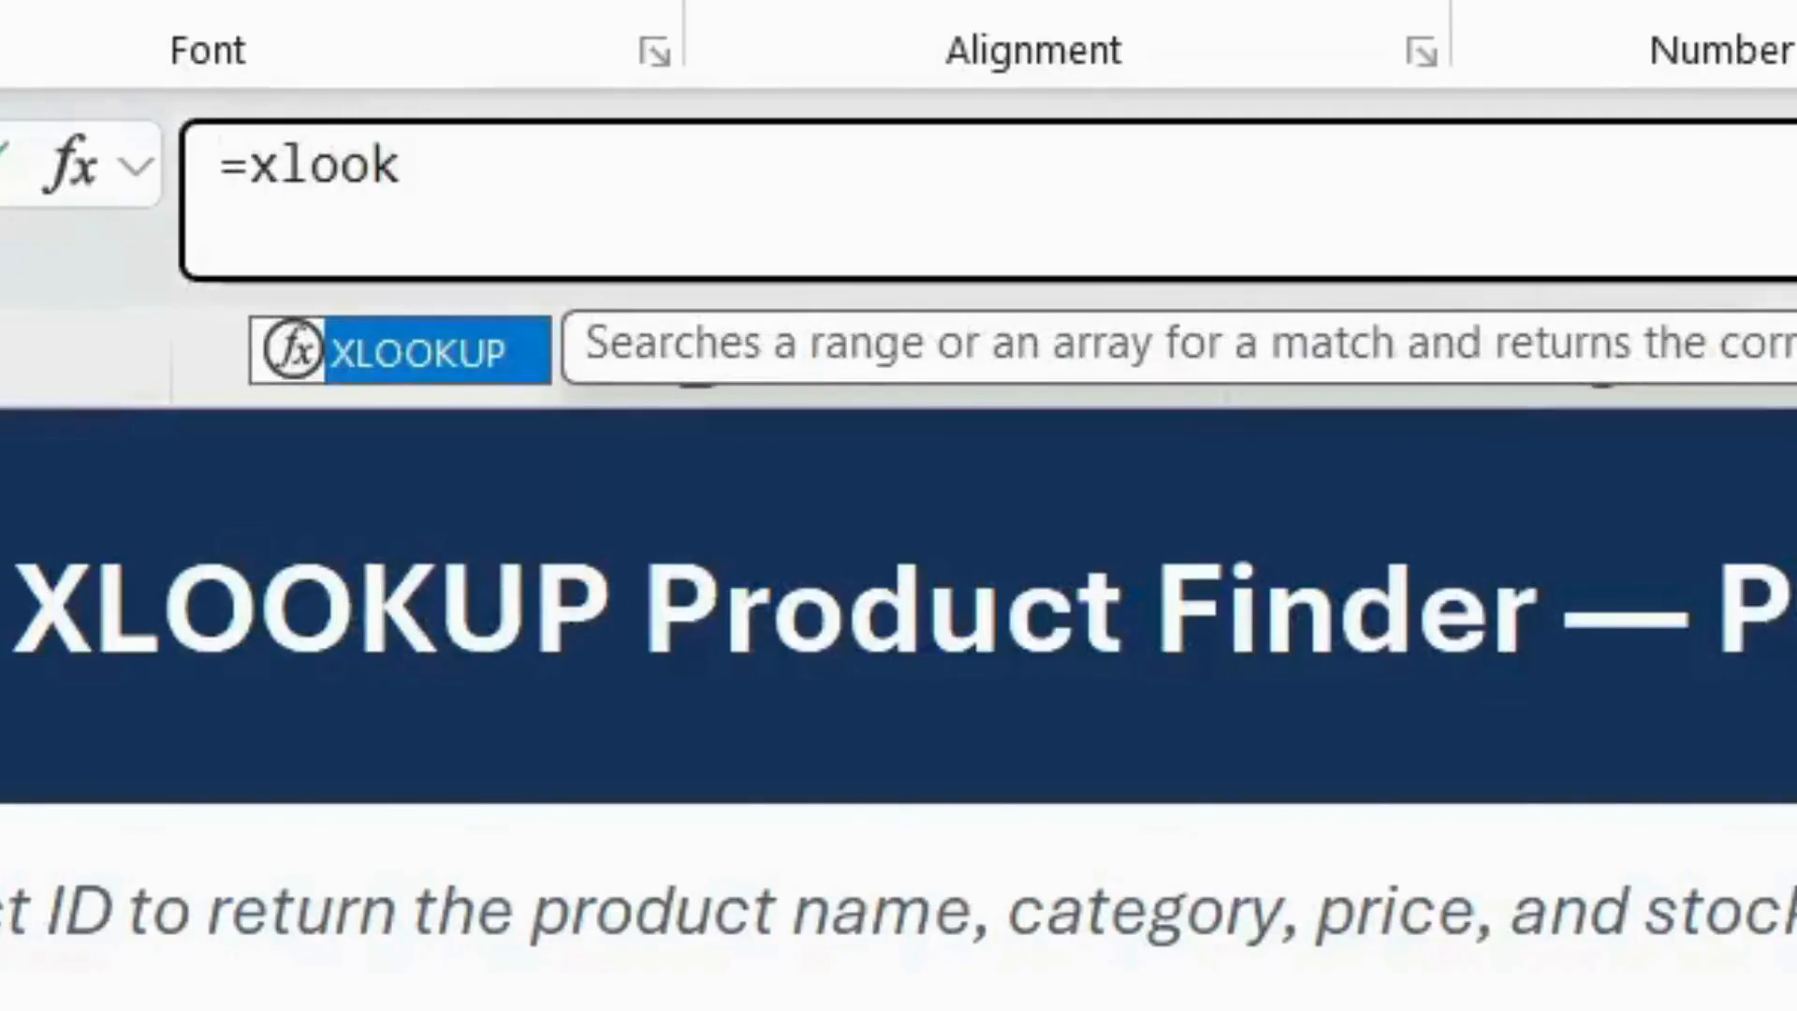
text(H2,)
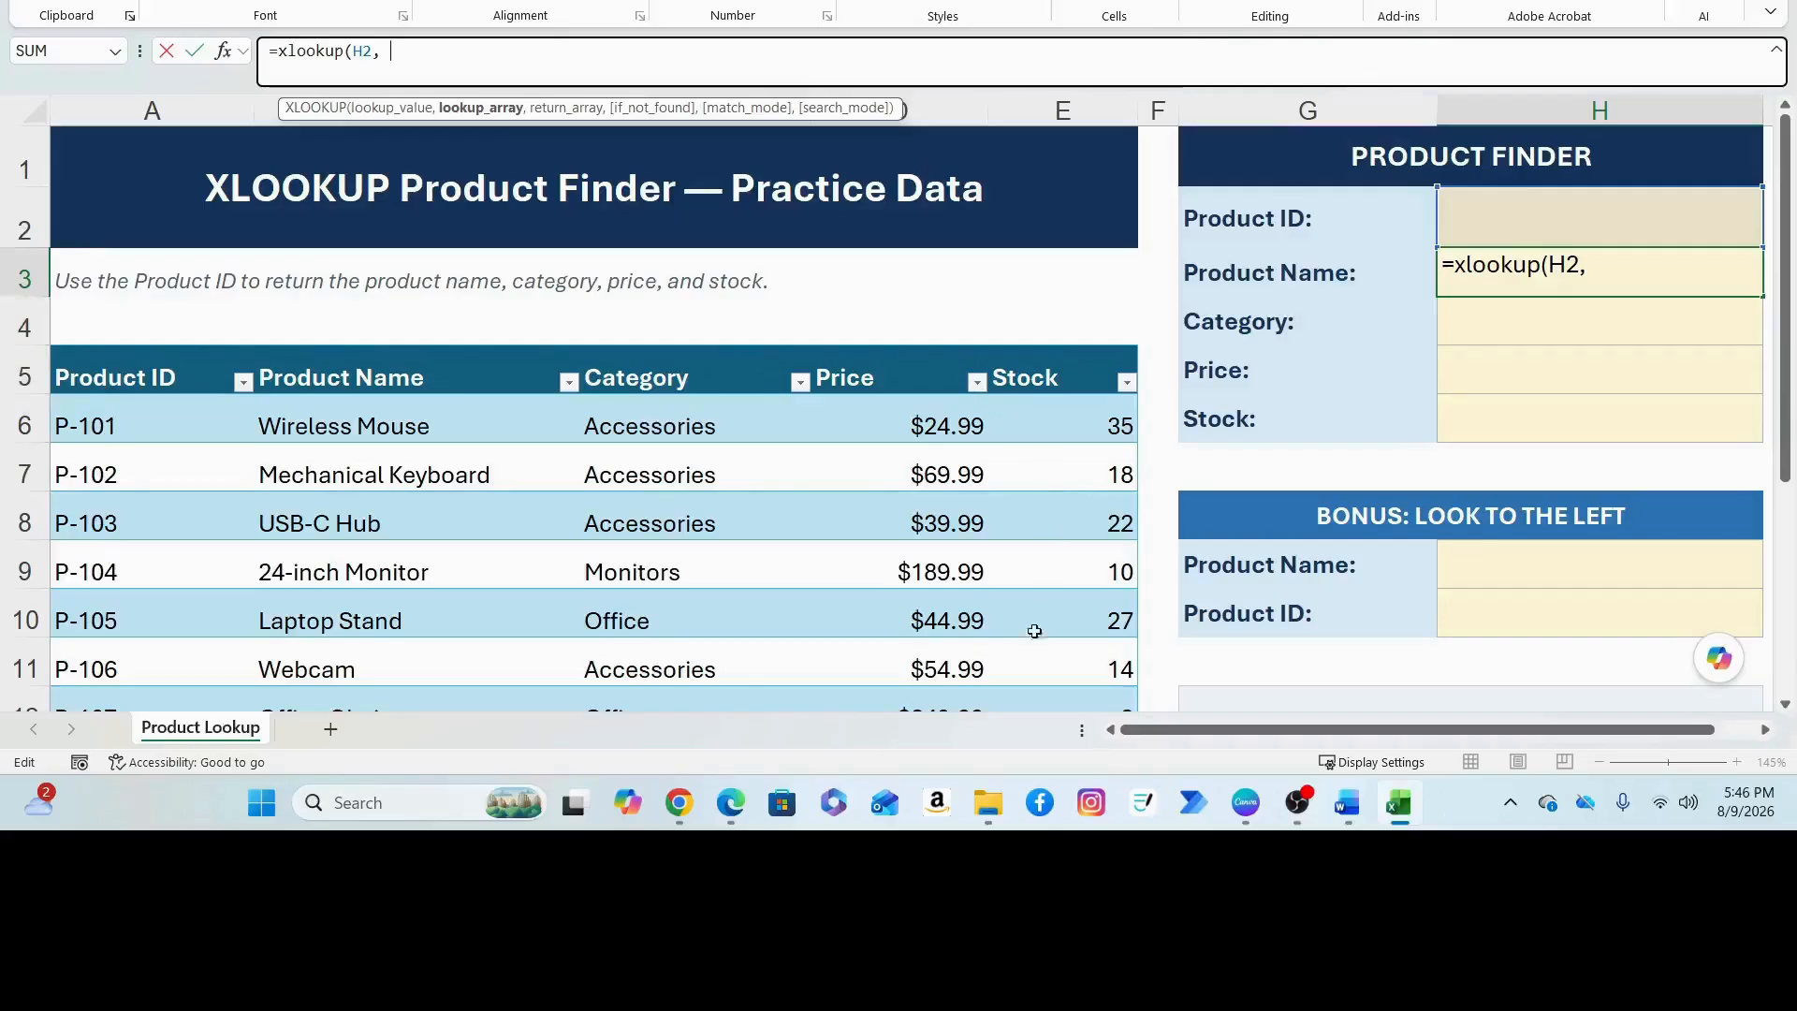
text(tblProducts)
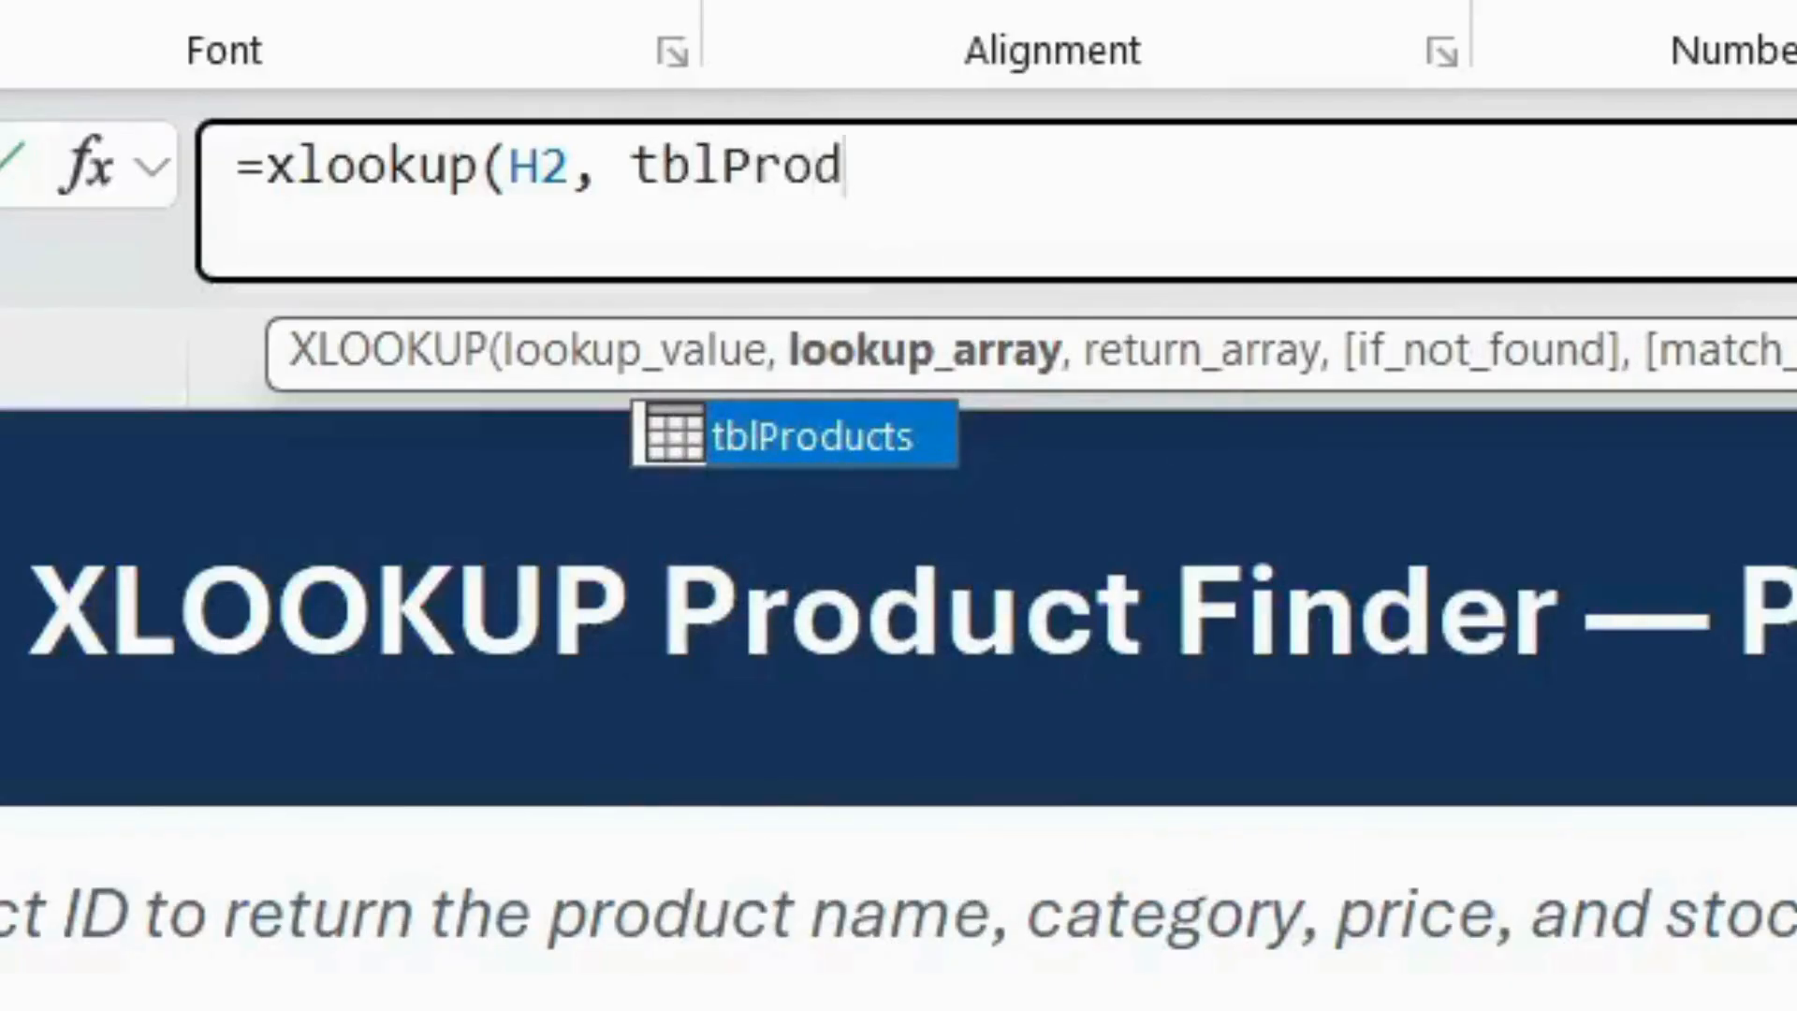
text([Product)
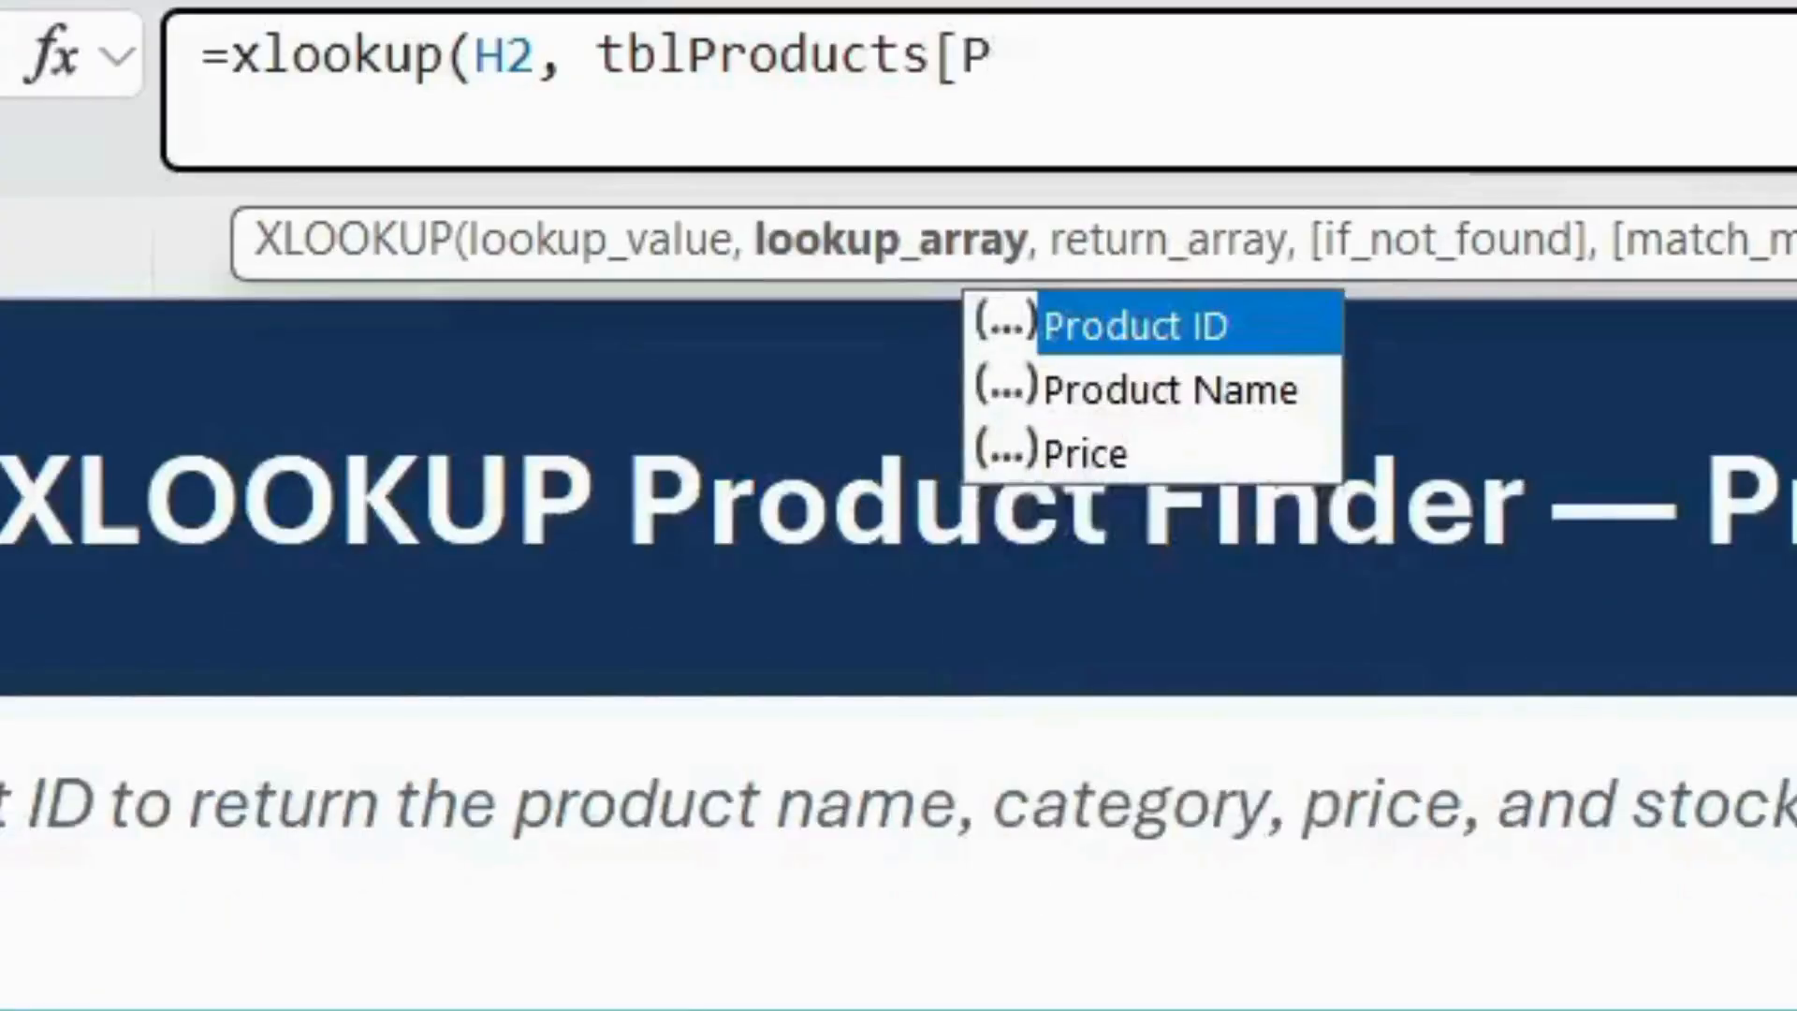
text( ID], )
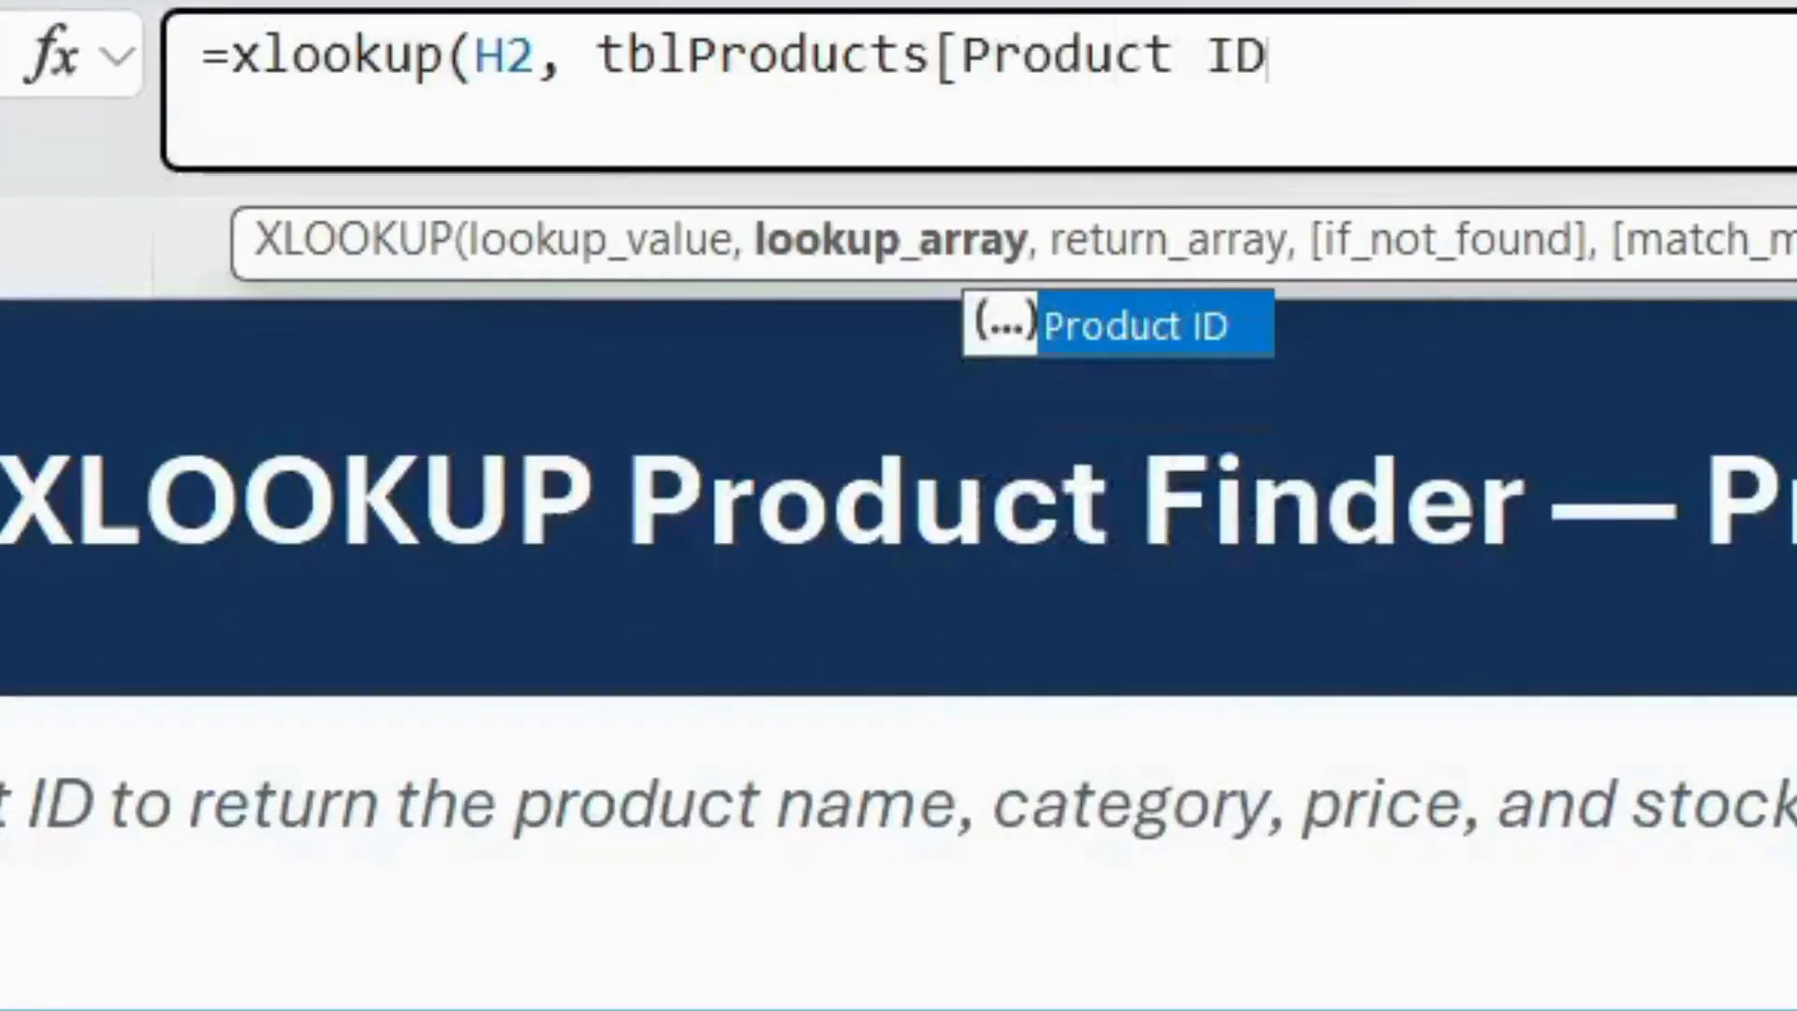
text(tblPro)
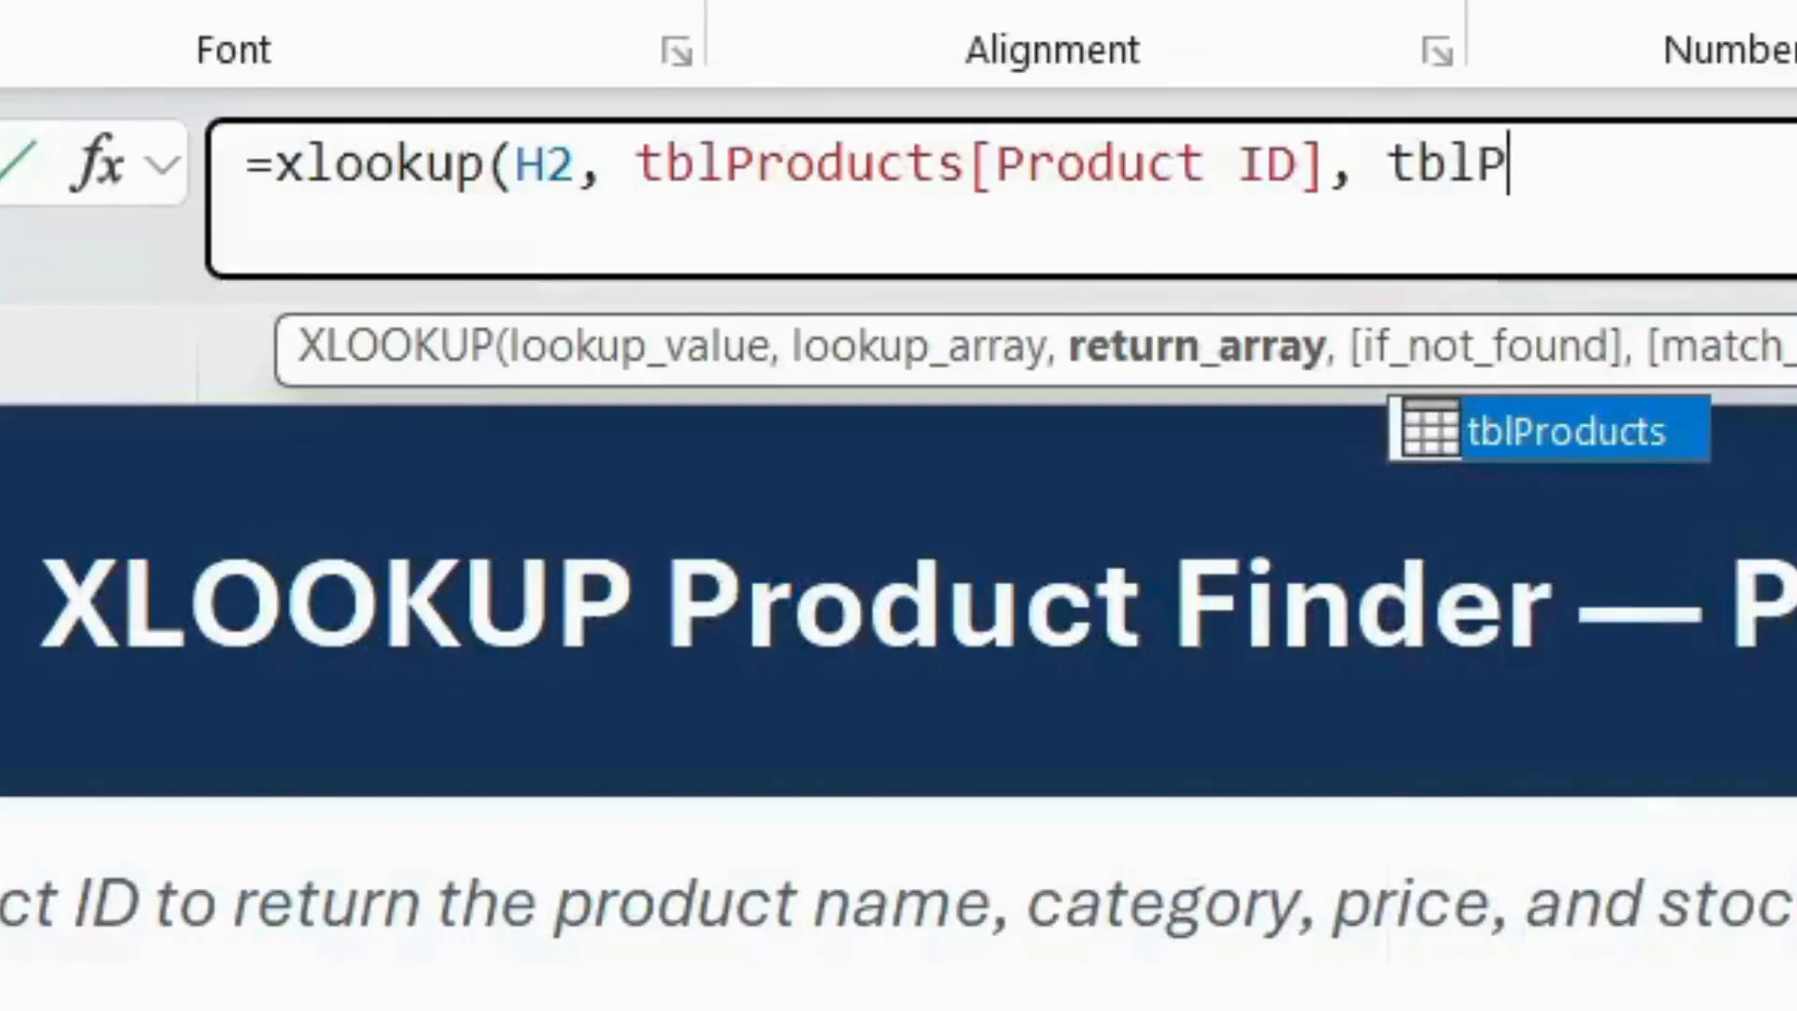
text(ducts[)
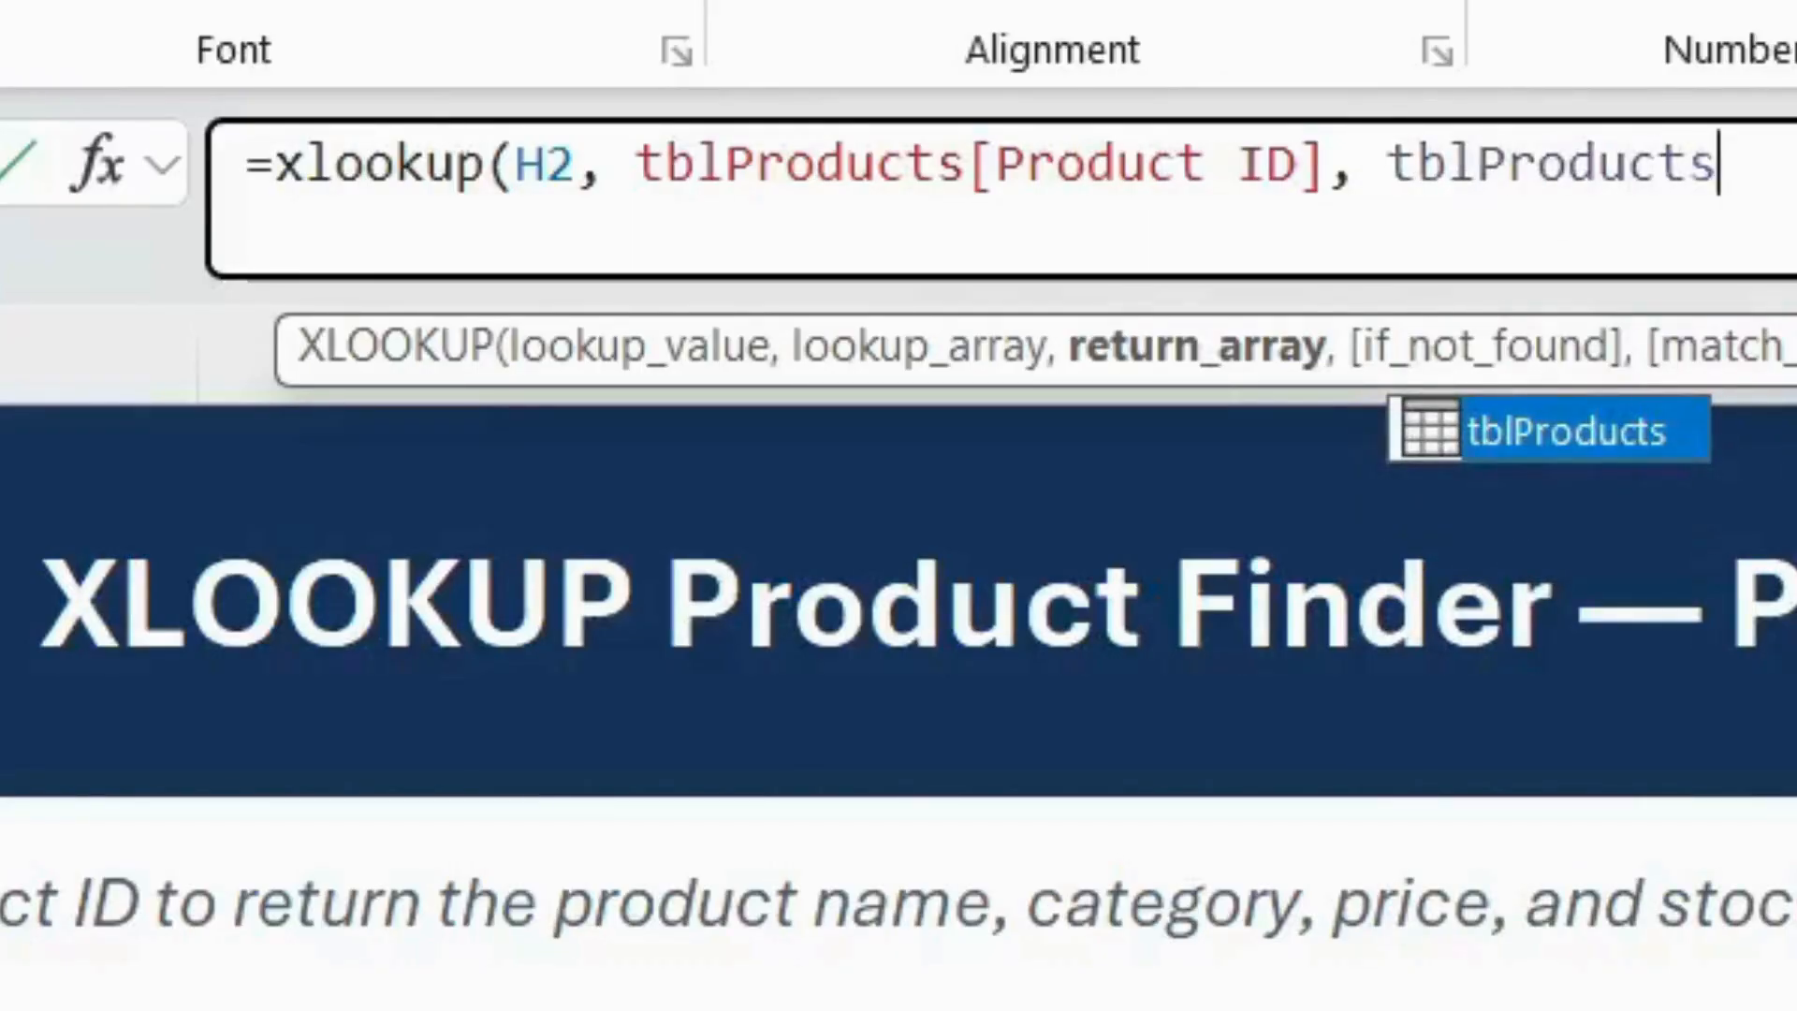
text(Pro)
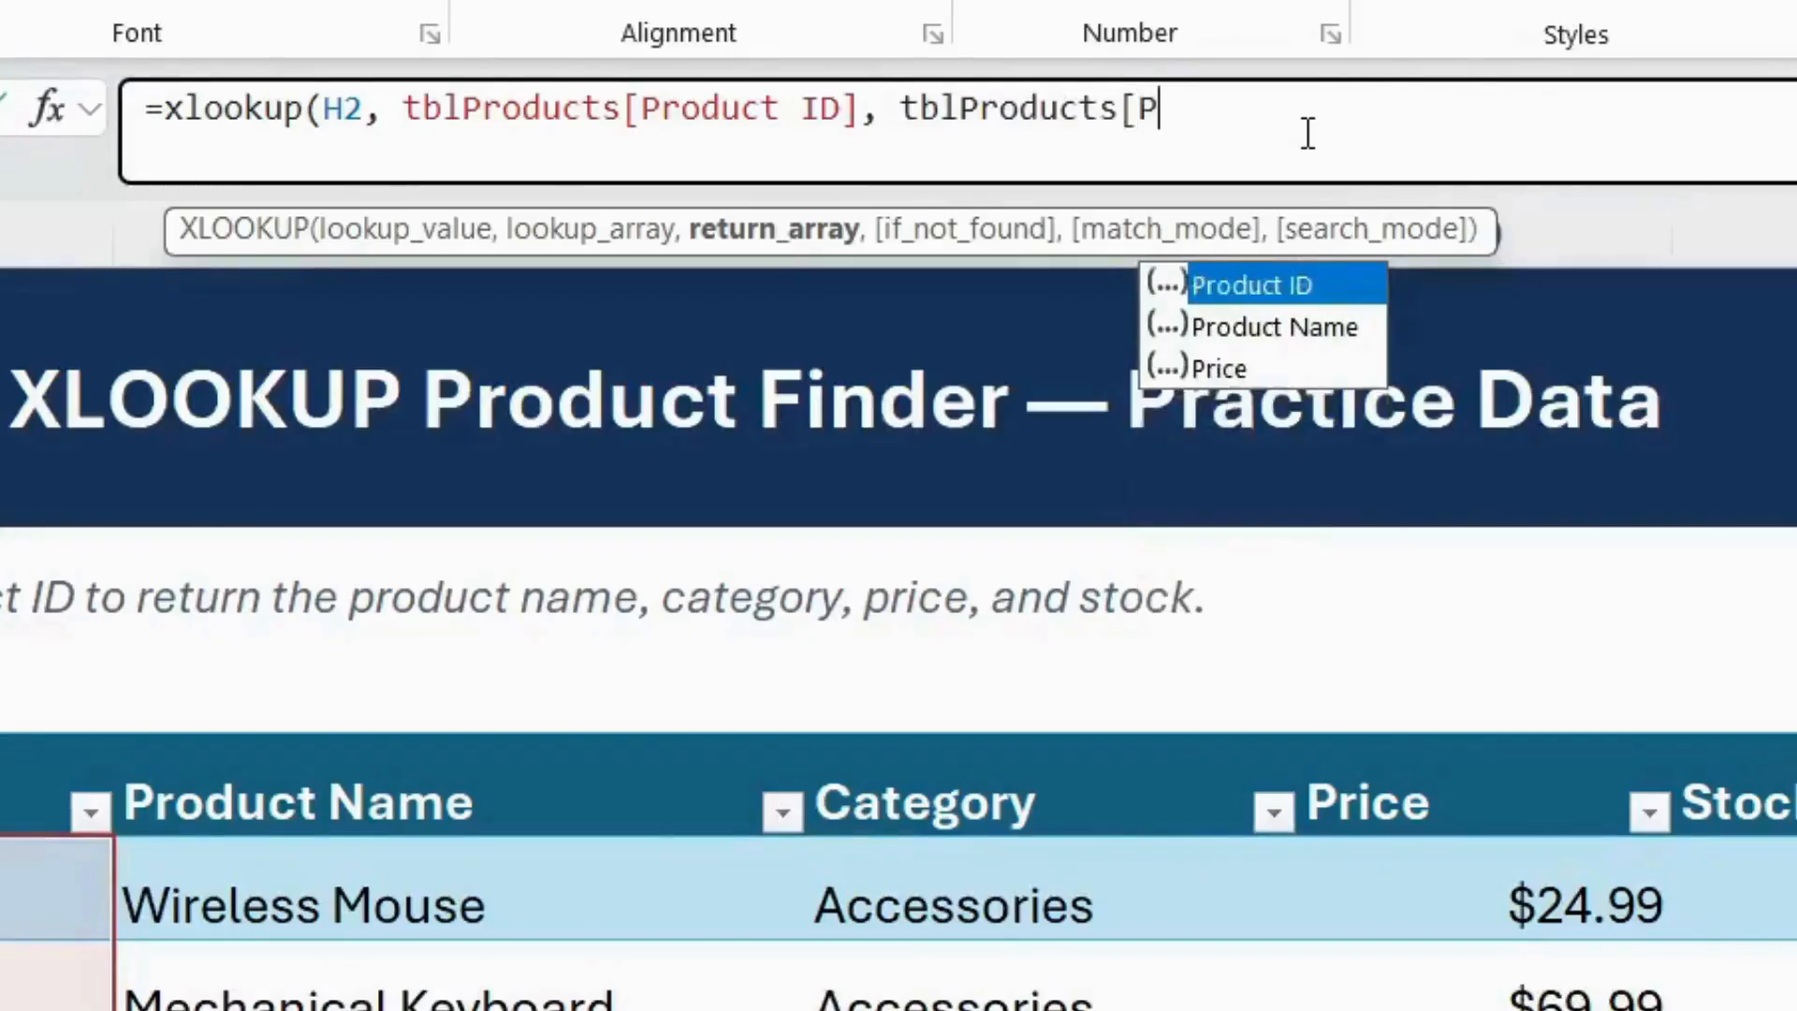
text(duct Name])
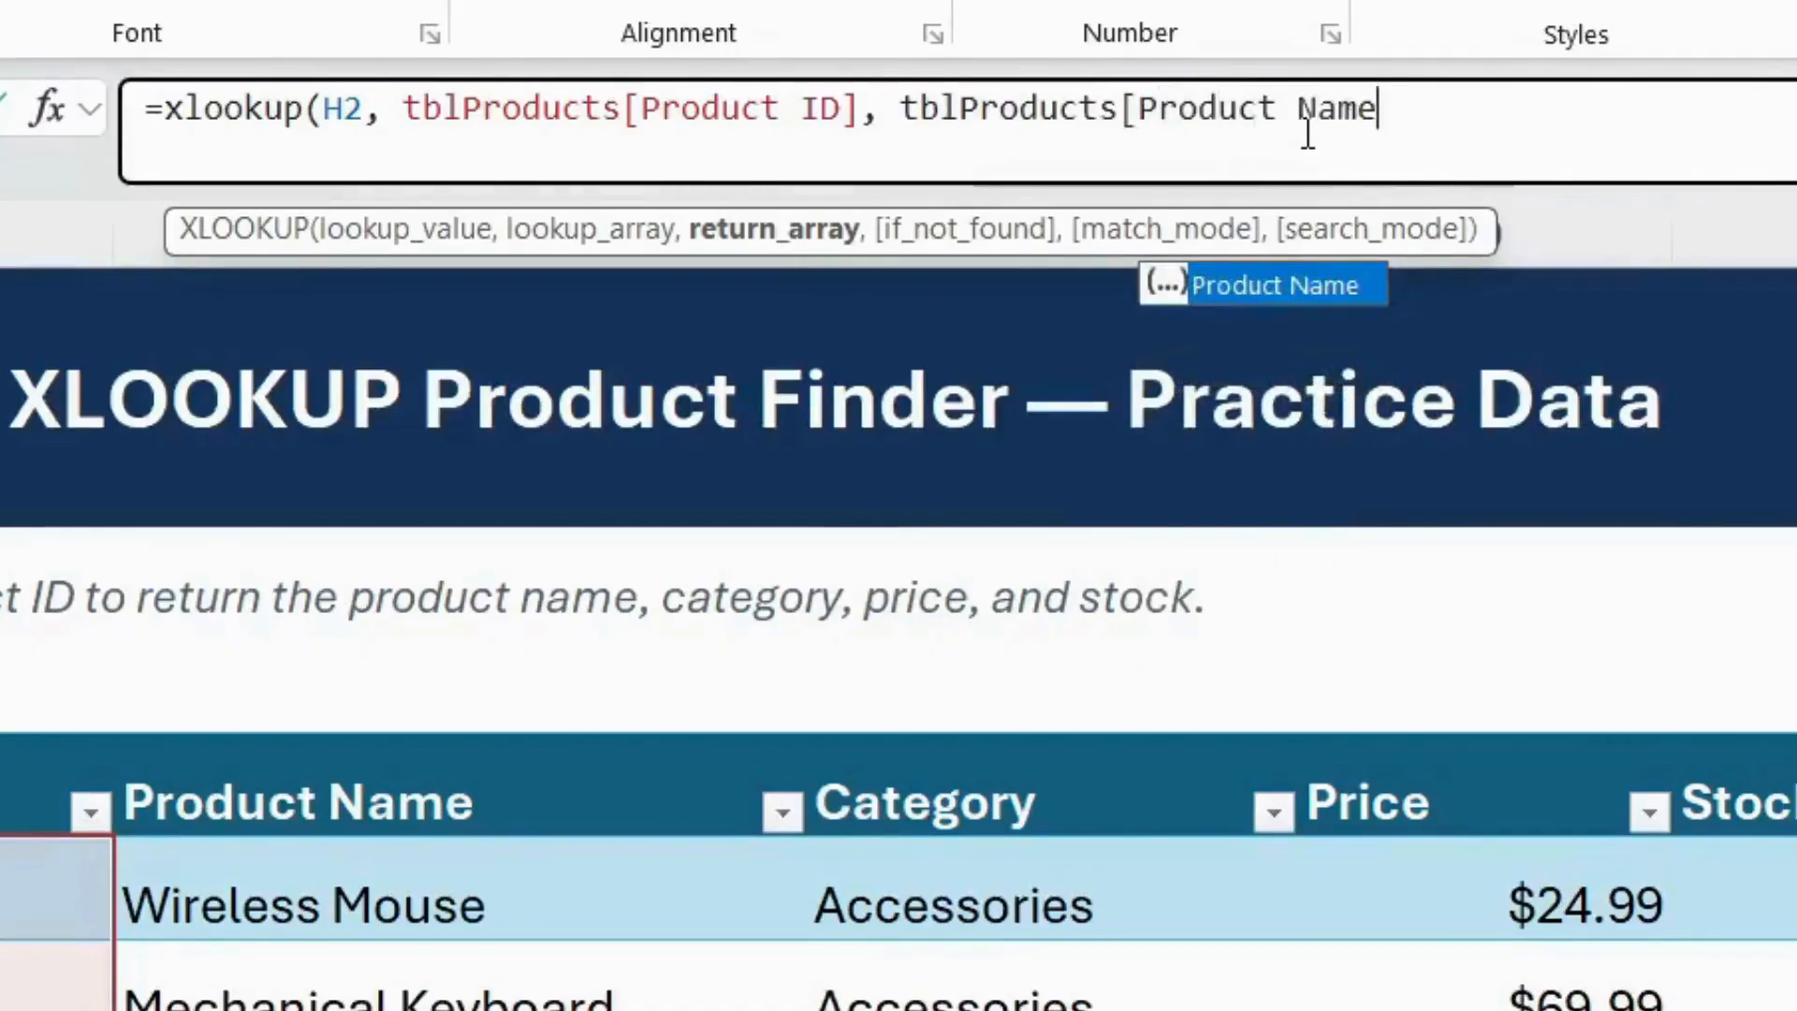
text(, ")
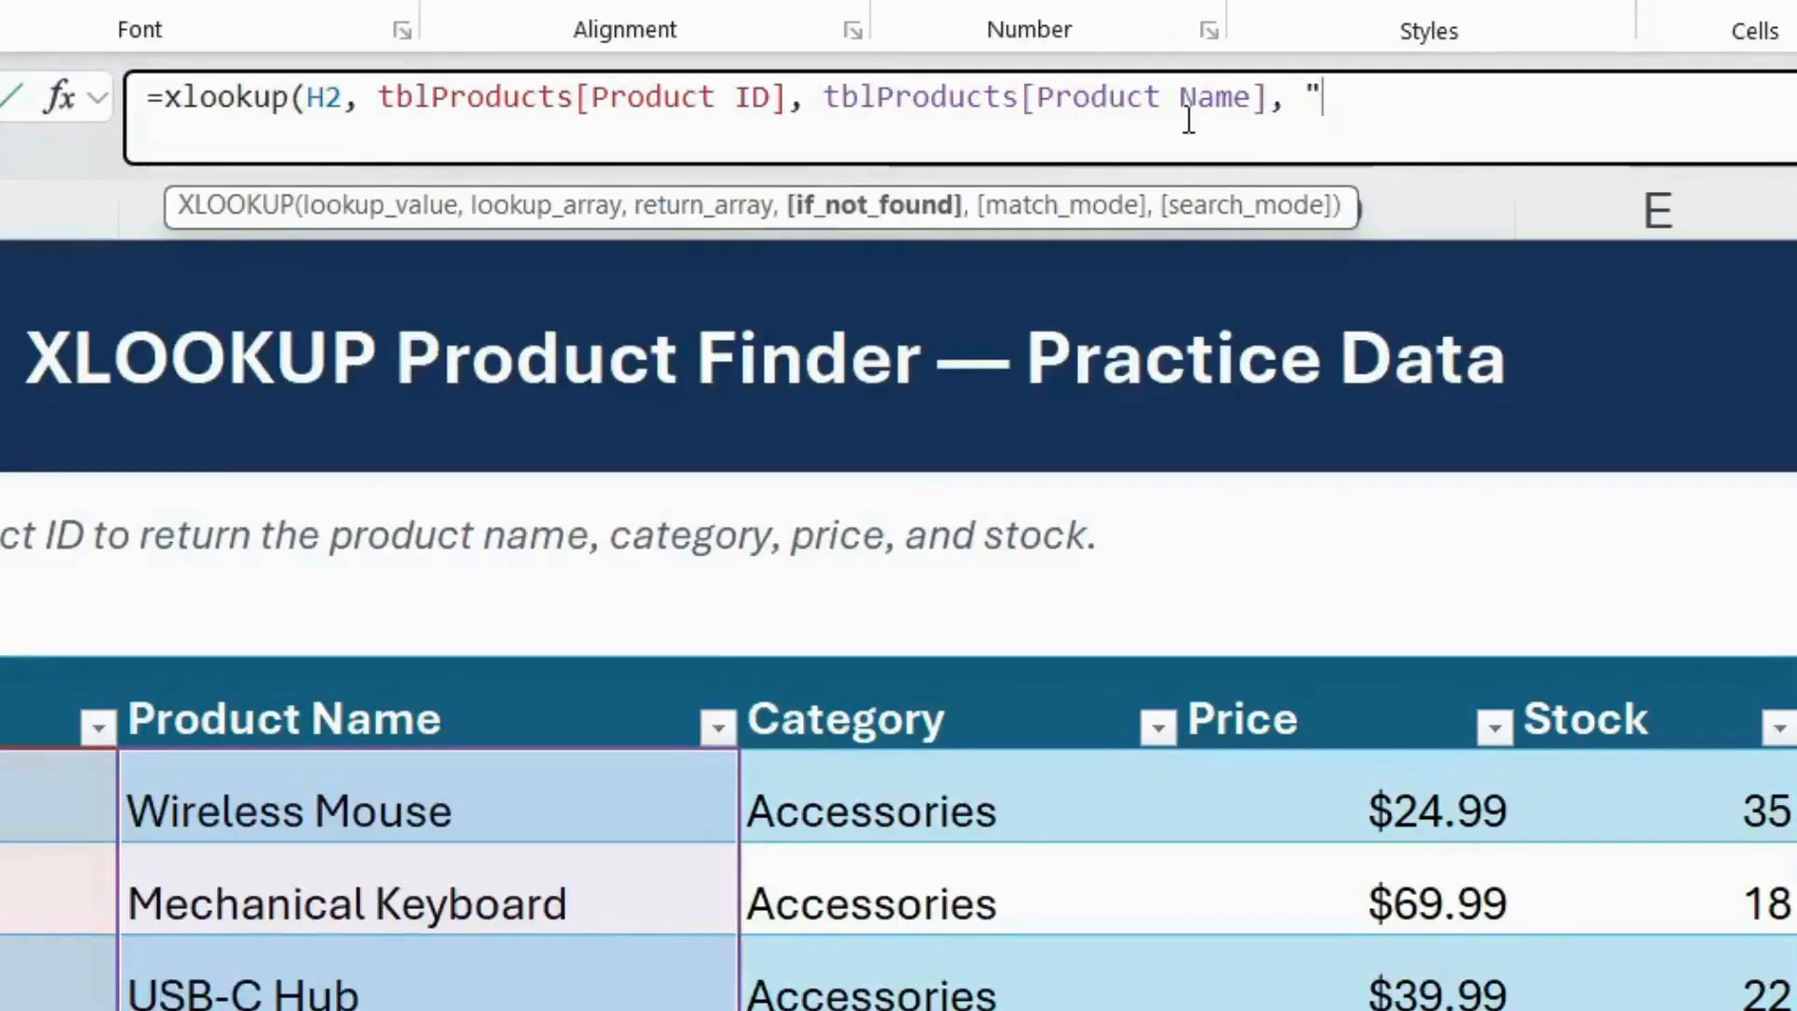
text(Produ)
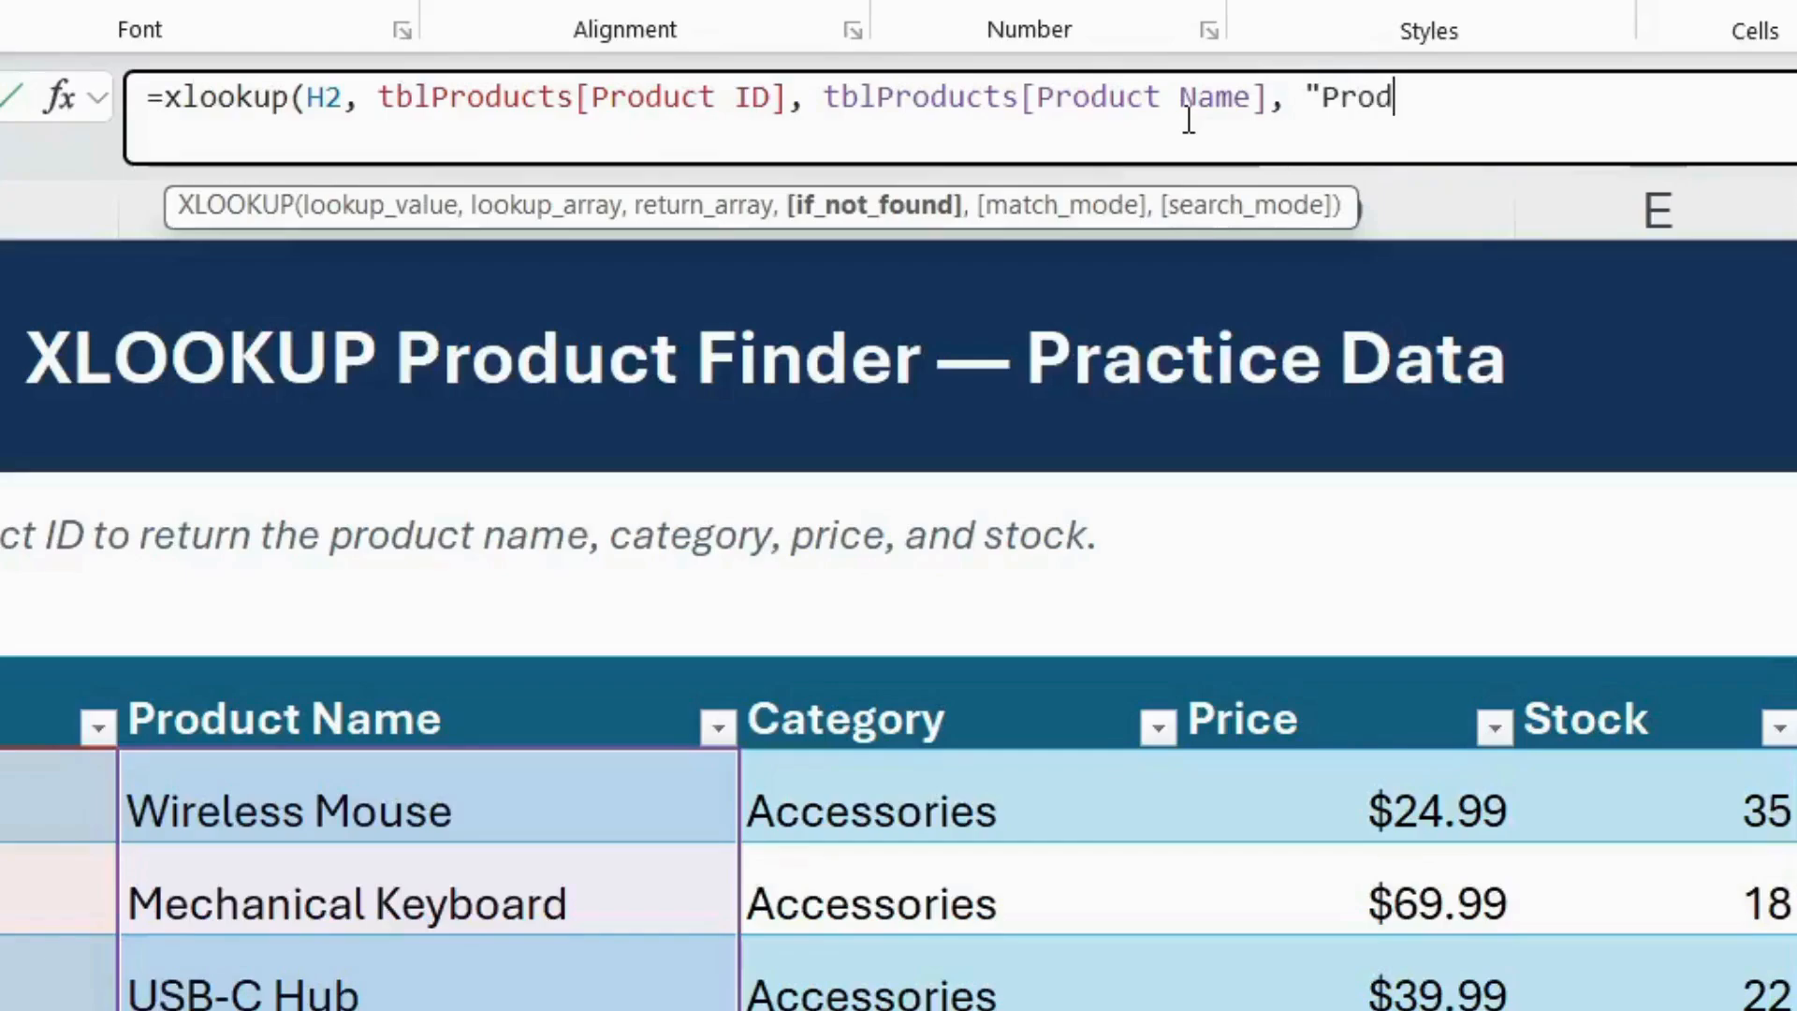
text(ct not found)
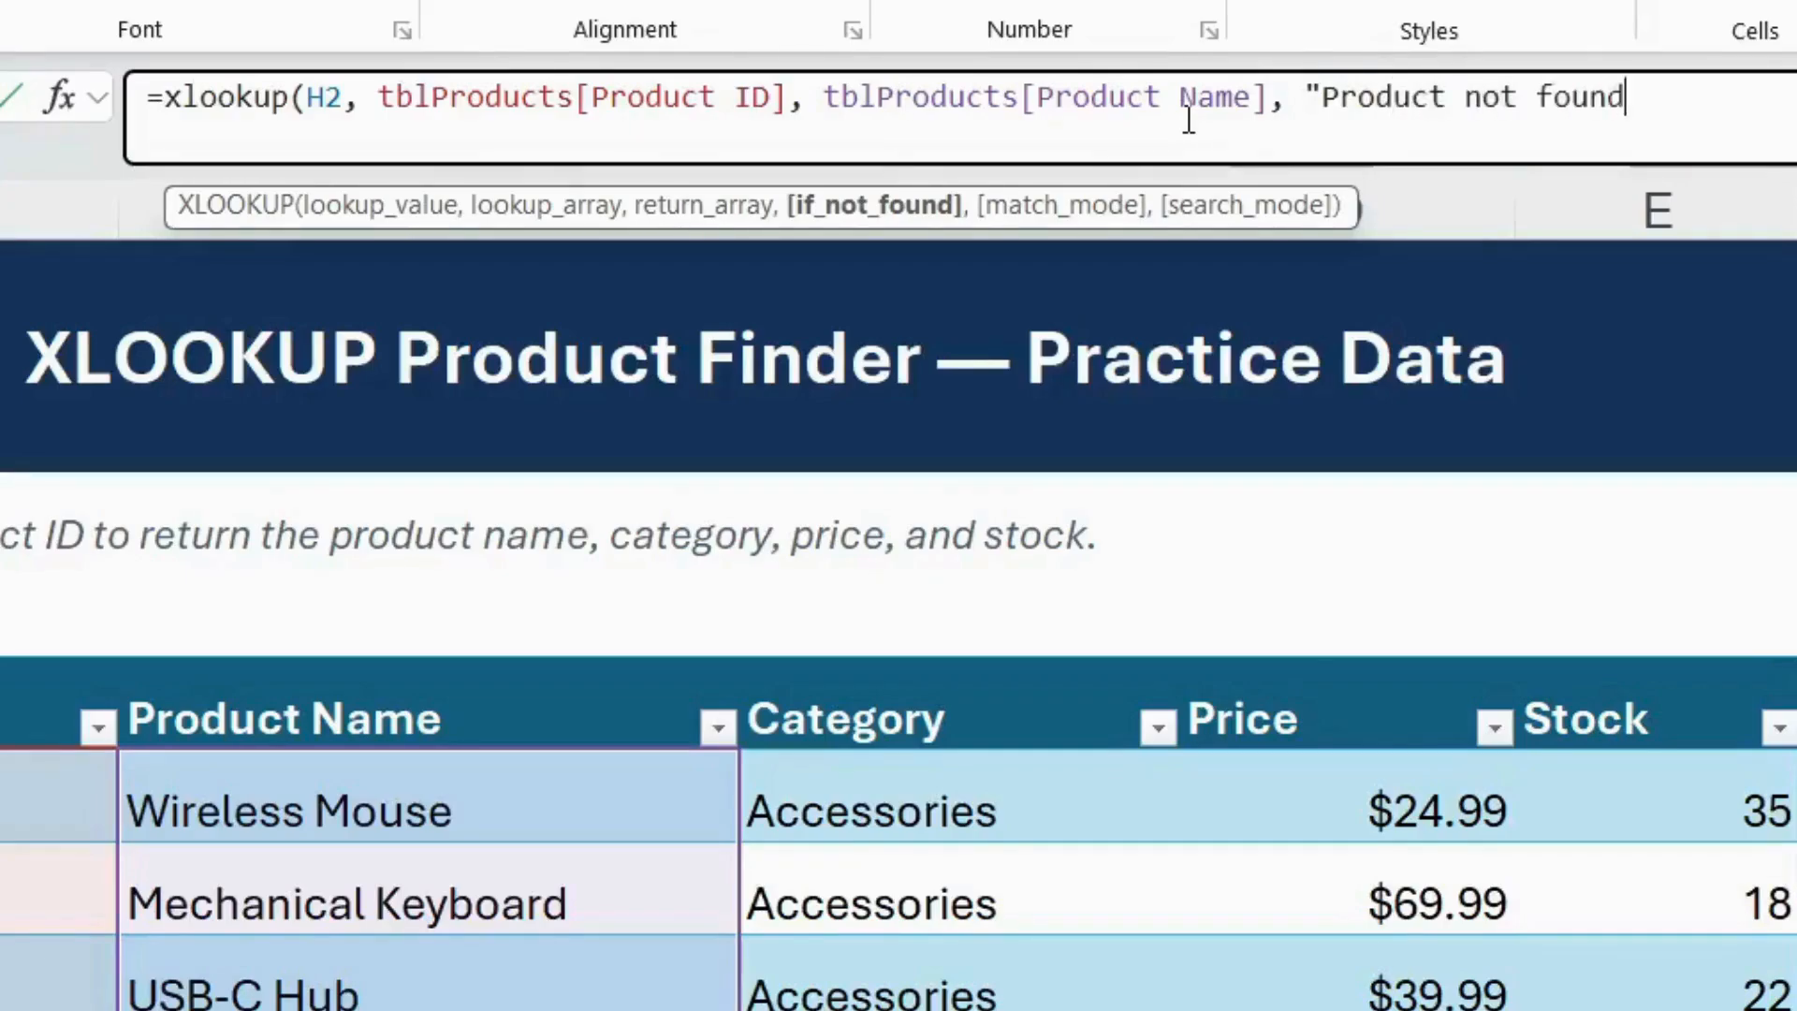
text("))
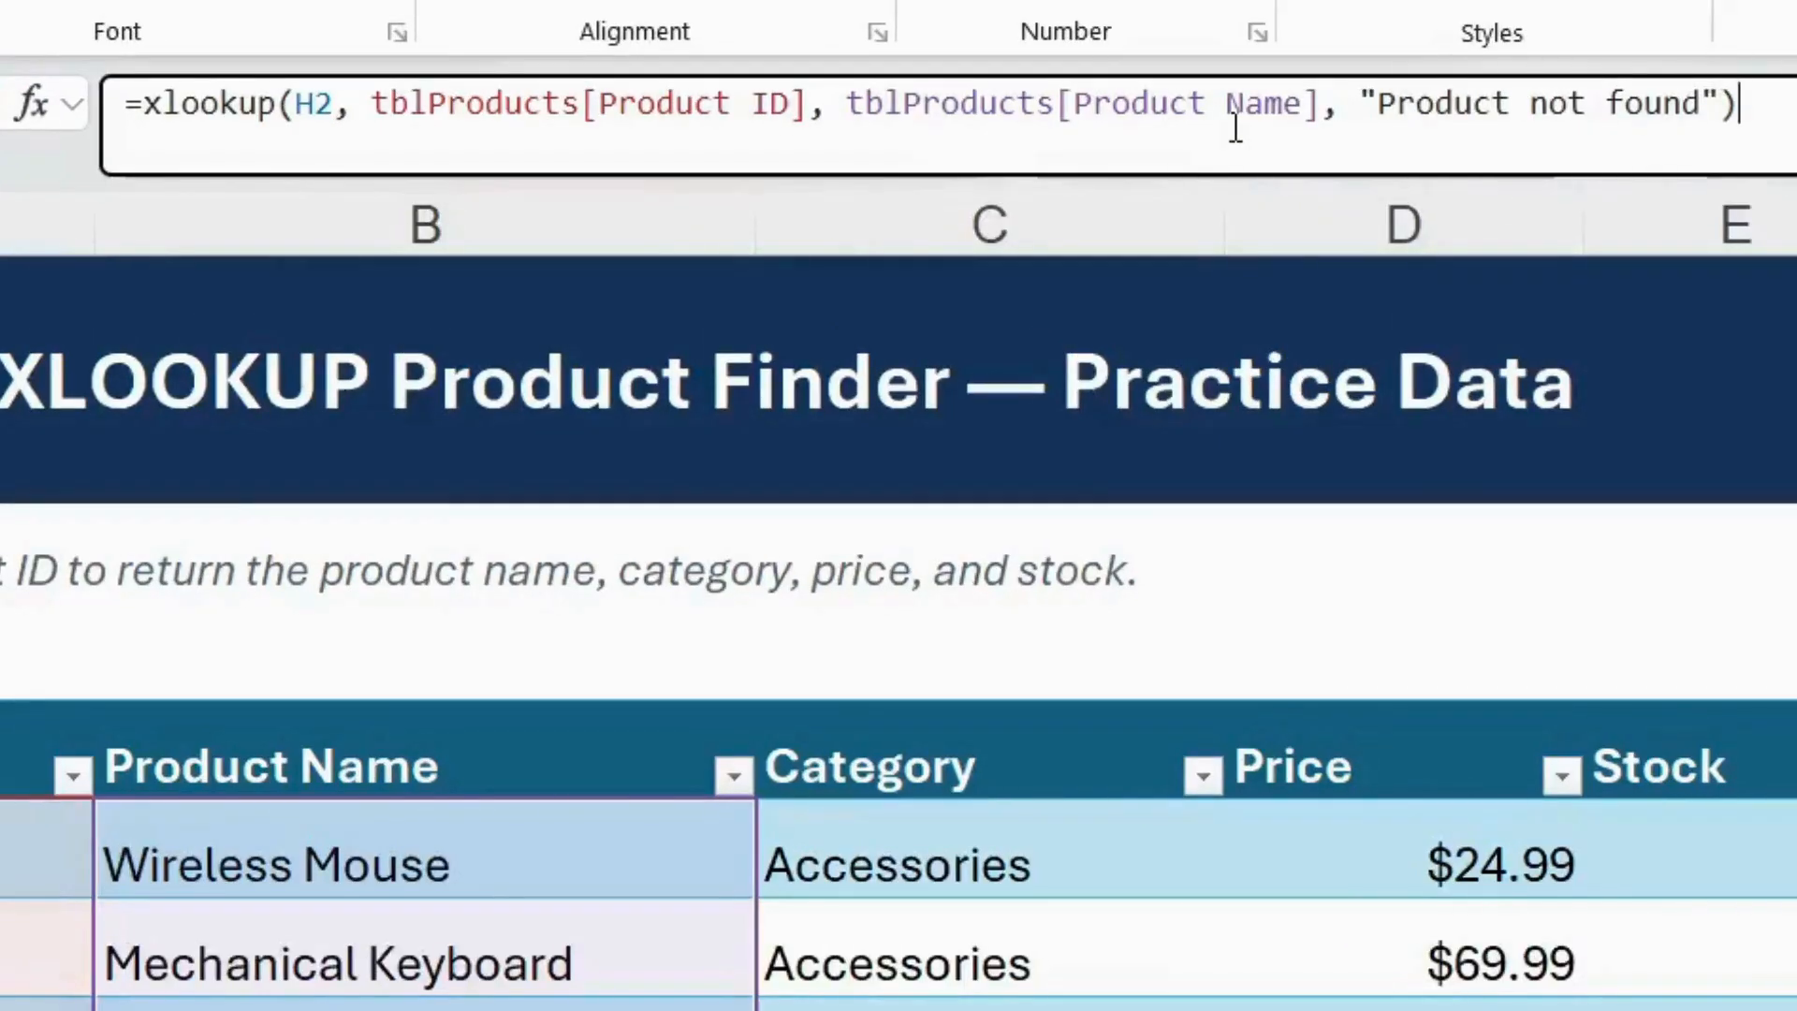
Complete the H3 formula with tblProducts[Product Name] as return array and "Product not found" as the not-found text
key(Return)
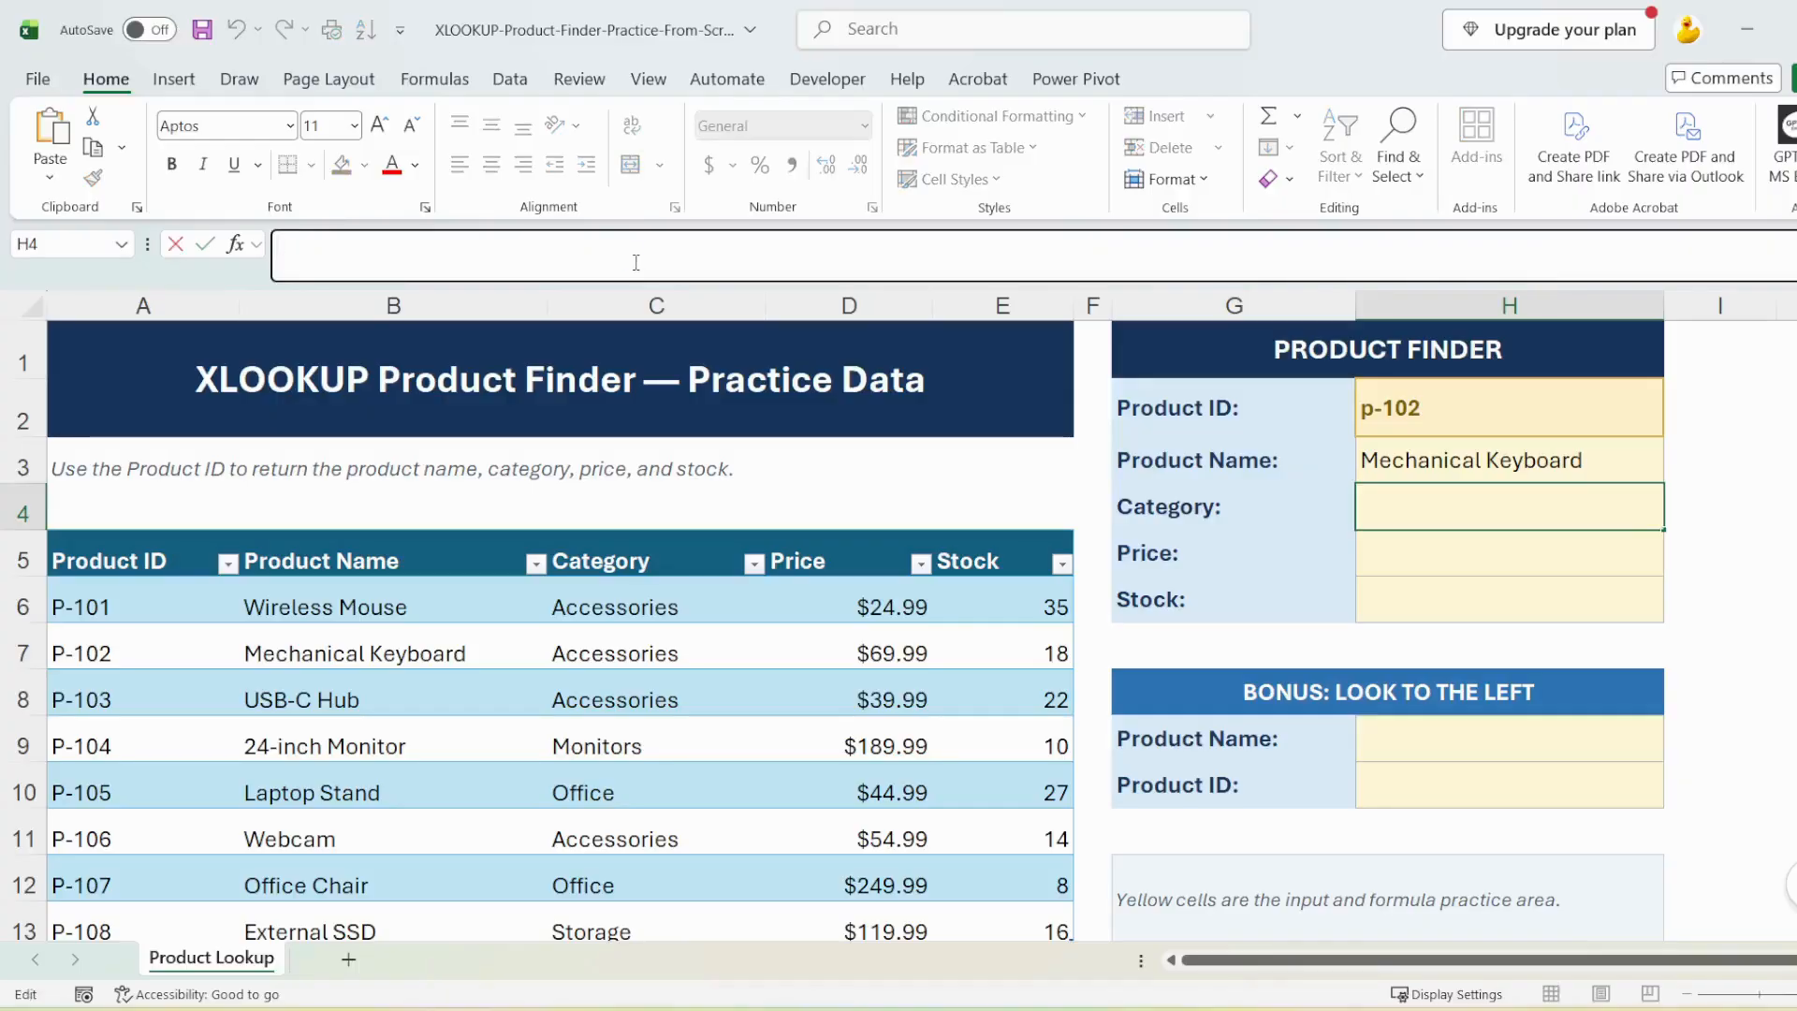
Reuse the XLOOKUP formula in the Category cell H4, with tblProducts[Category] as the return array
text(=XLOOKUP(H2, tblProducts[Product ID], tblProducts[Product Name],"Product not found"))
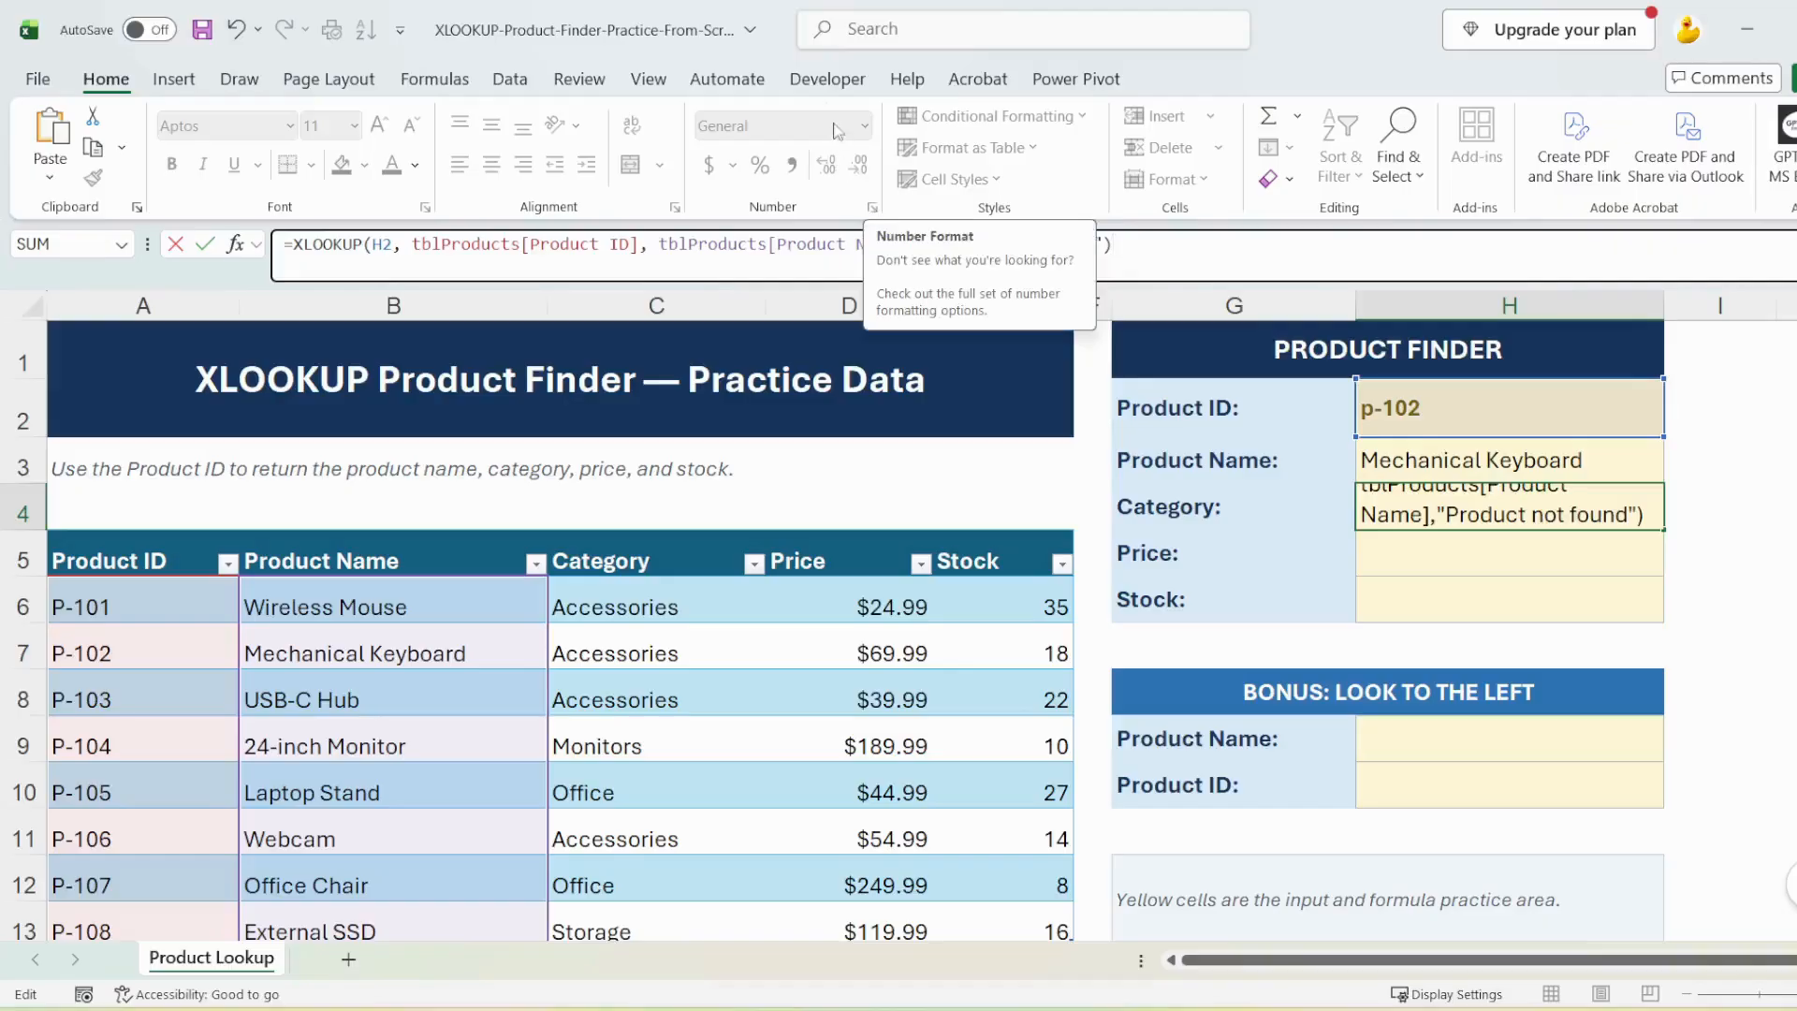
drag(778, 244, 896, 244)
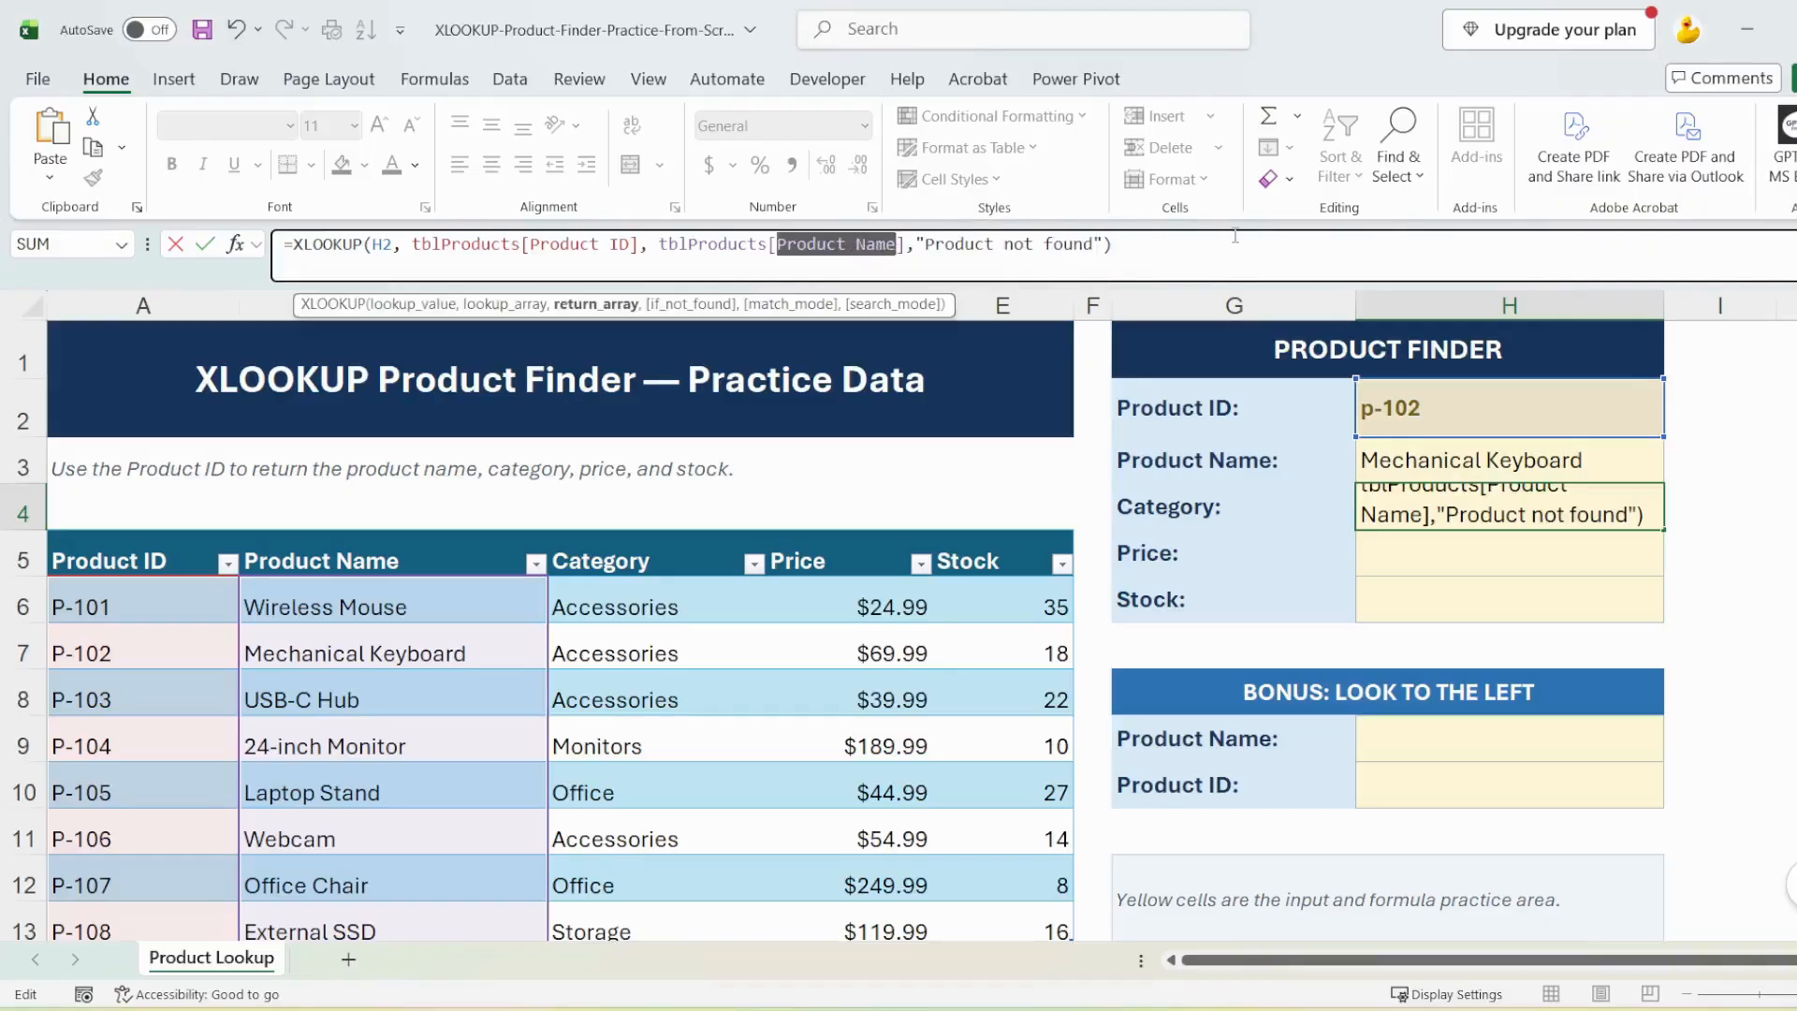
text(Category)
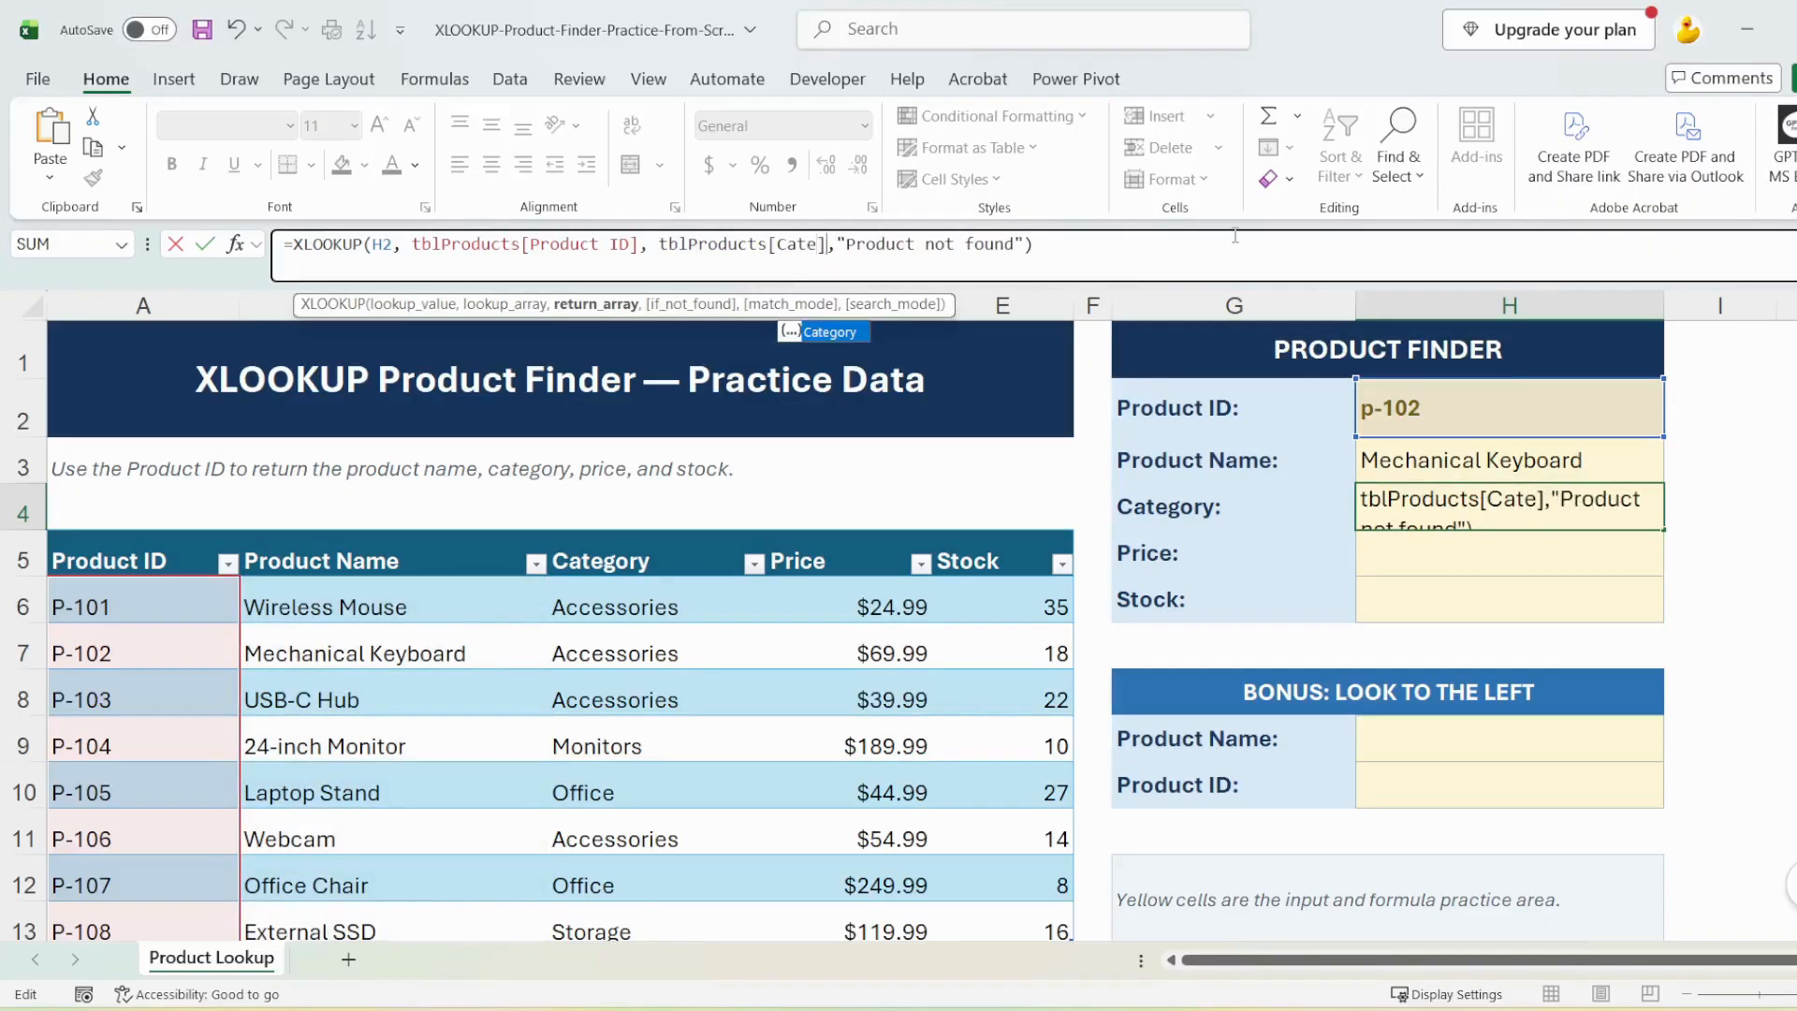
key(Return)
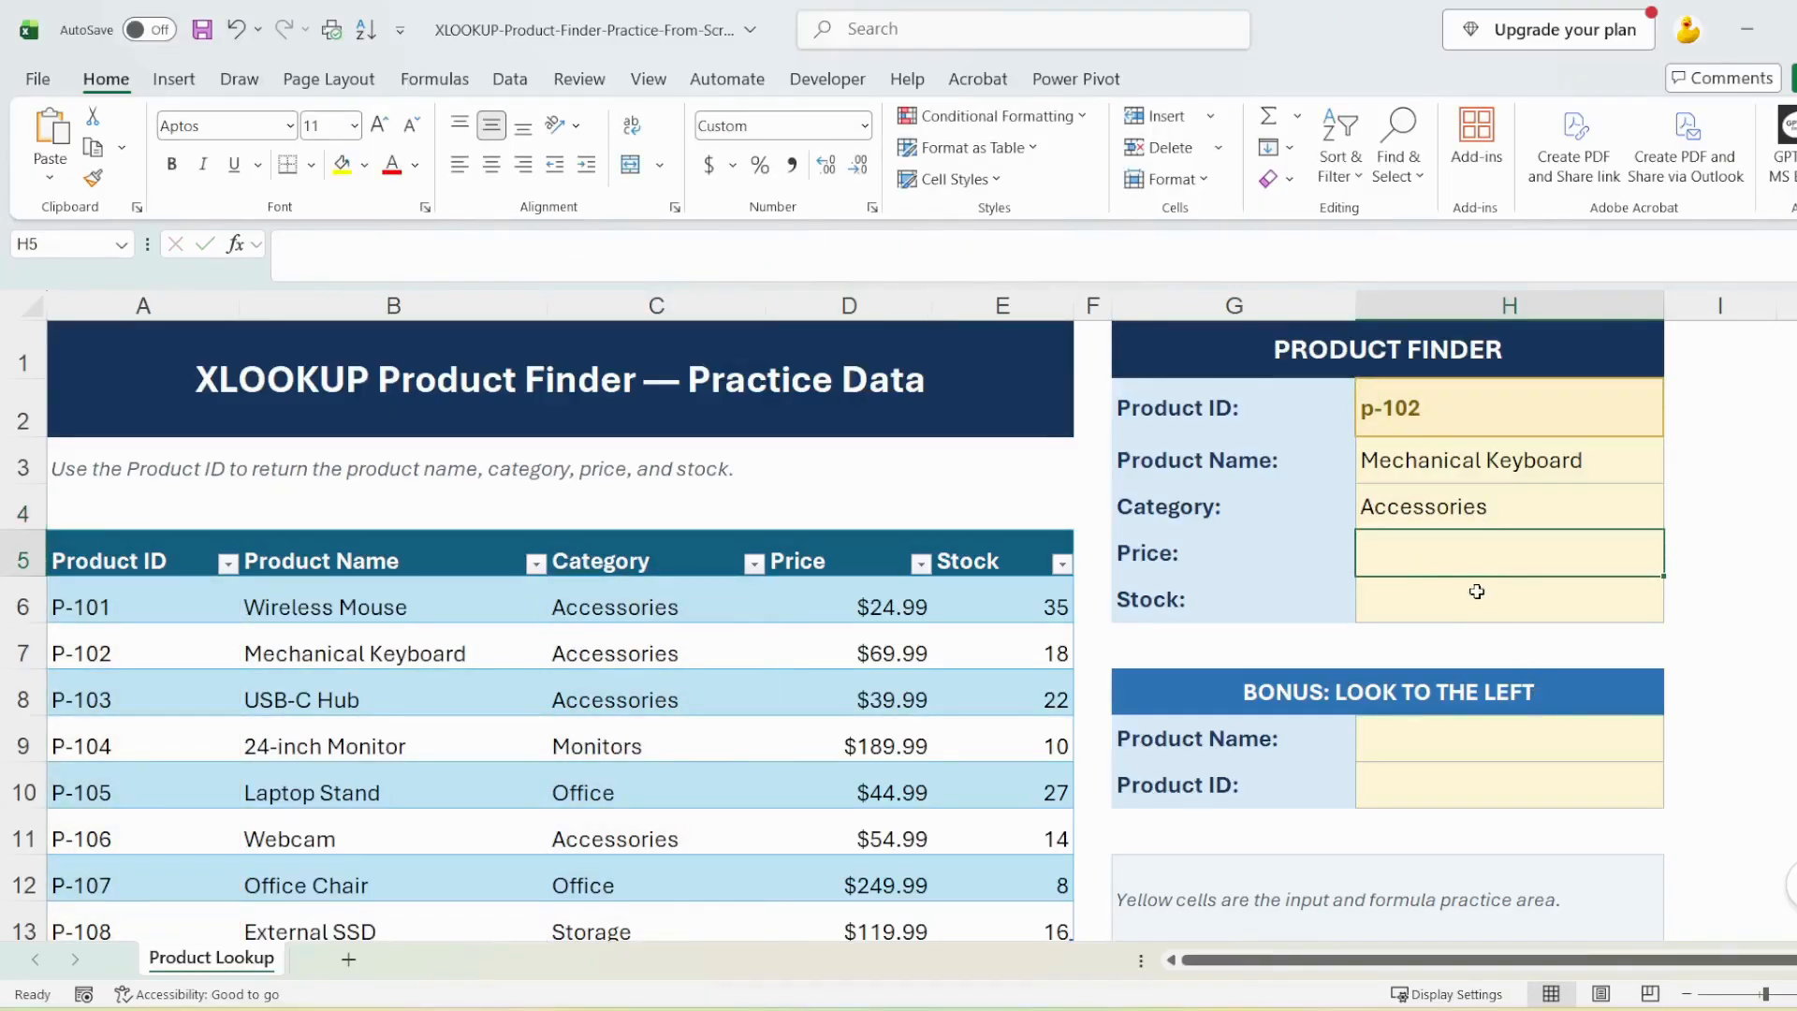
Reuse the XLOOKUP formula in the Price cell H5, with tblProducts[Price] as the return array
click(604, 241)
text(=XLOOKUP(H2, tblProducts[Product ID], tblProducts[Product Name],"Product not found"))
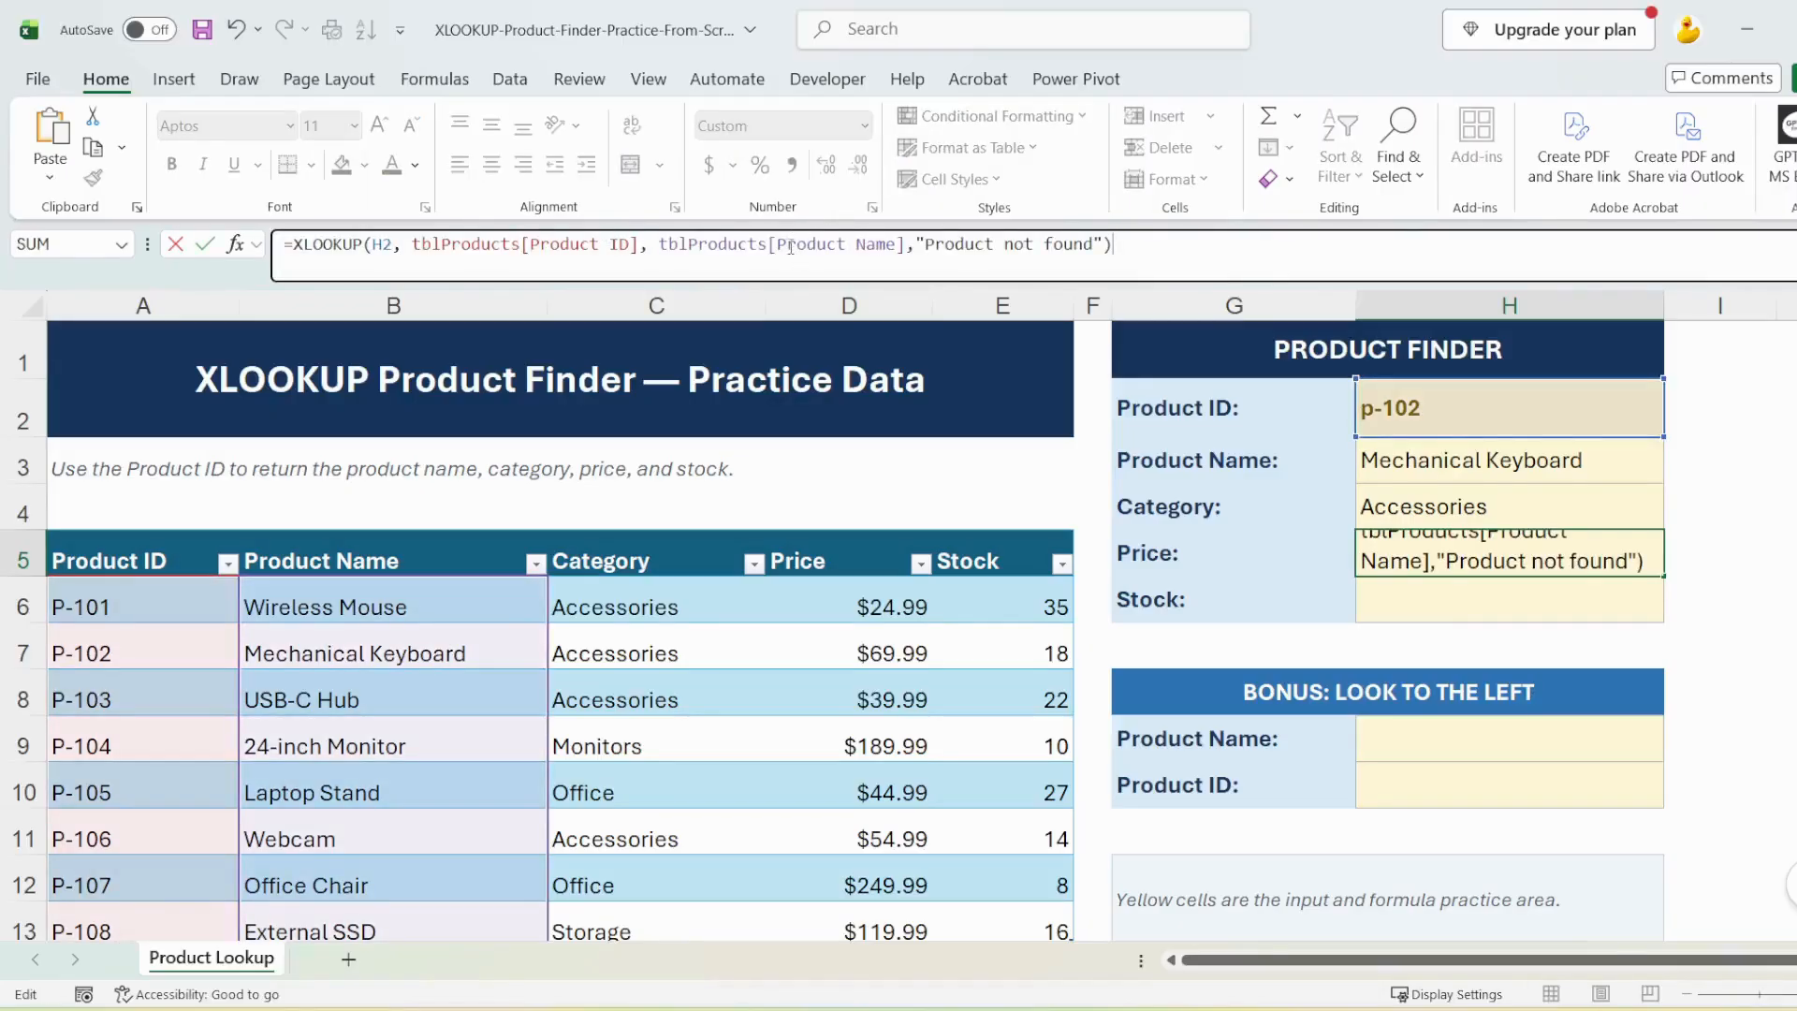
drag(779, 245, 893, 245)
text(Price)
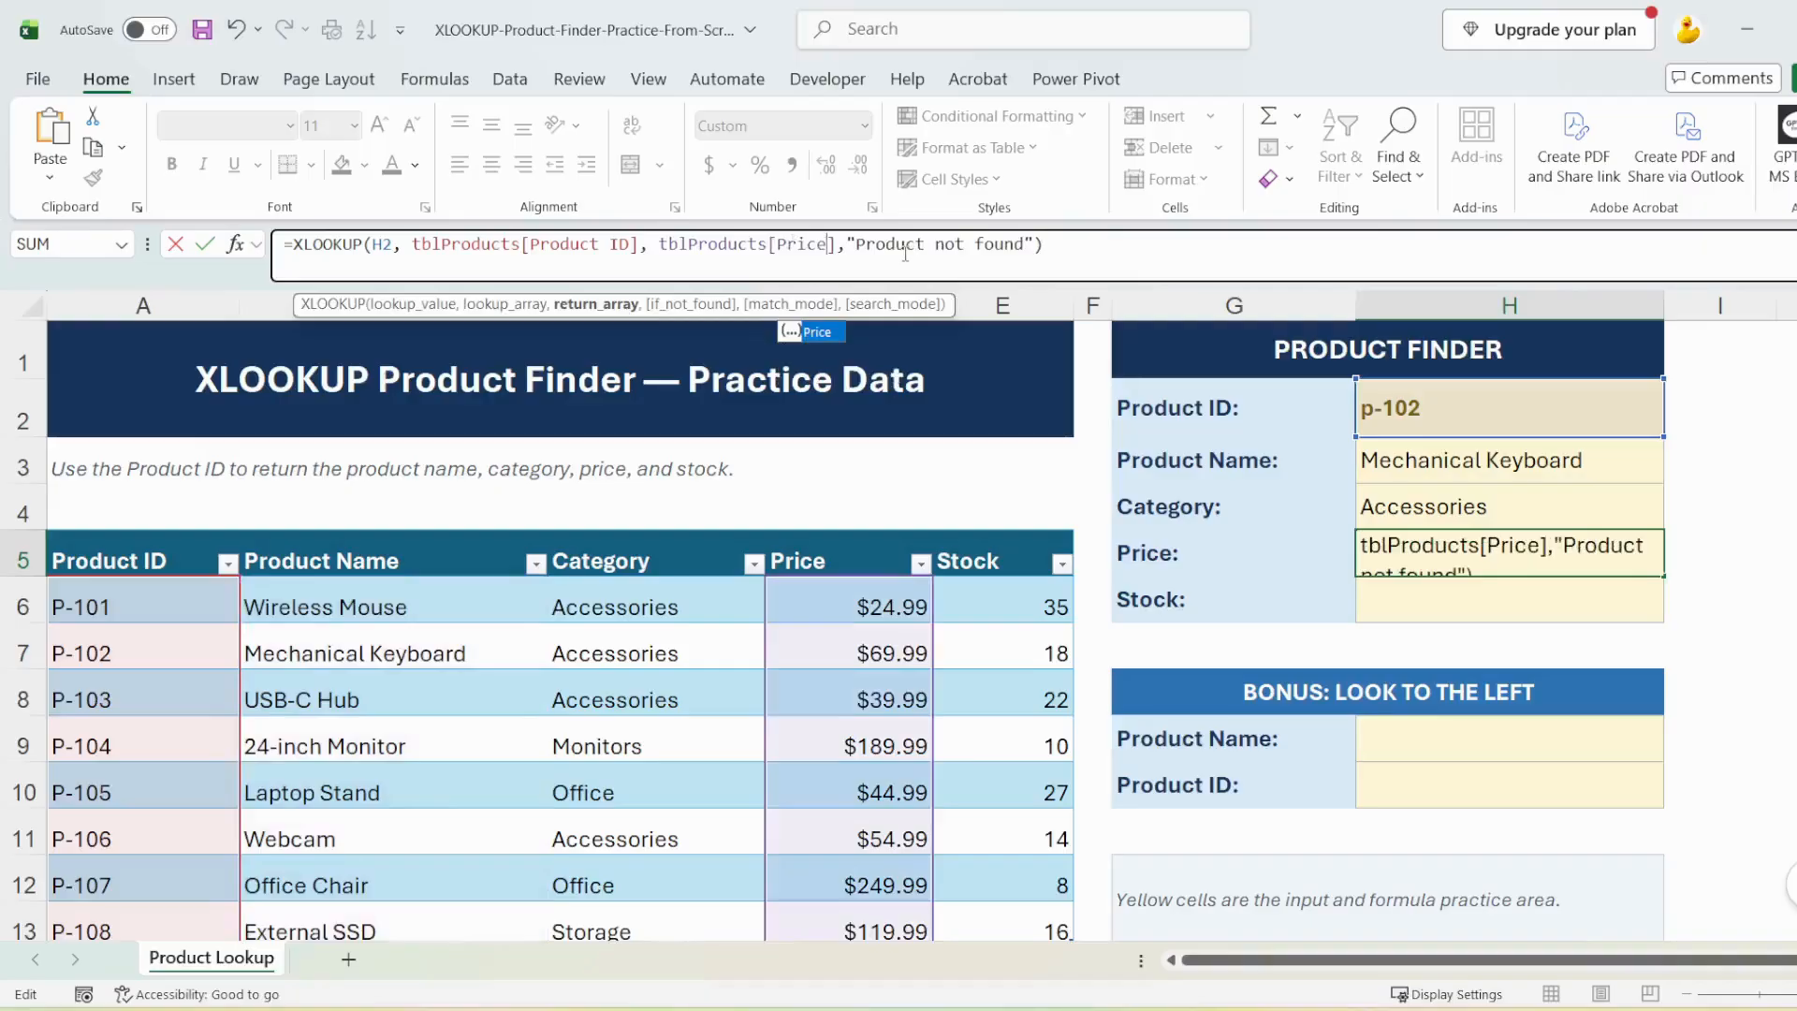
key(Return)
Reuse the XLOOKUP formula in the Stock cell H6, with tblProducts[Stock] as the return array
click(738, 255)
text(=XLOOKUP(H2, tblProducts[Product ID], tblProducts[Product Name],"Product not found"))
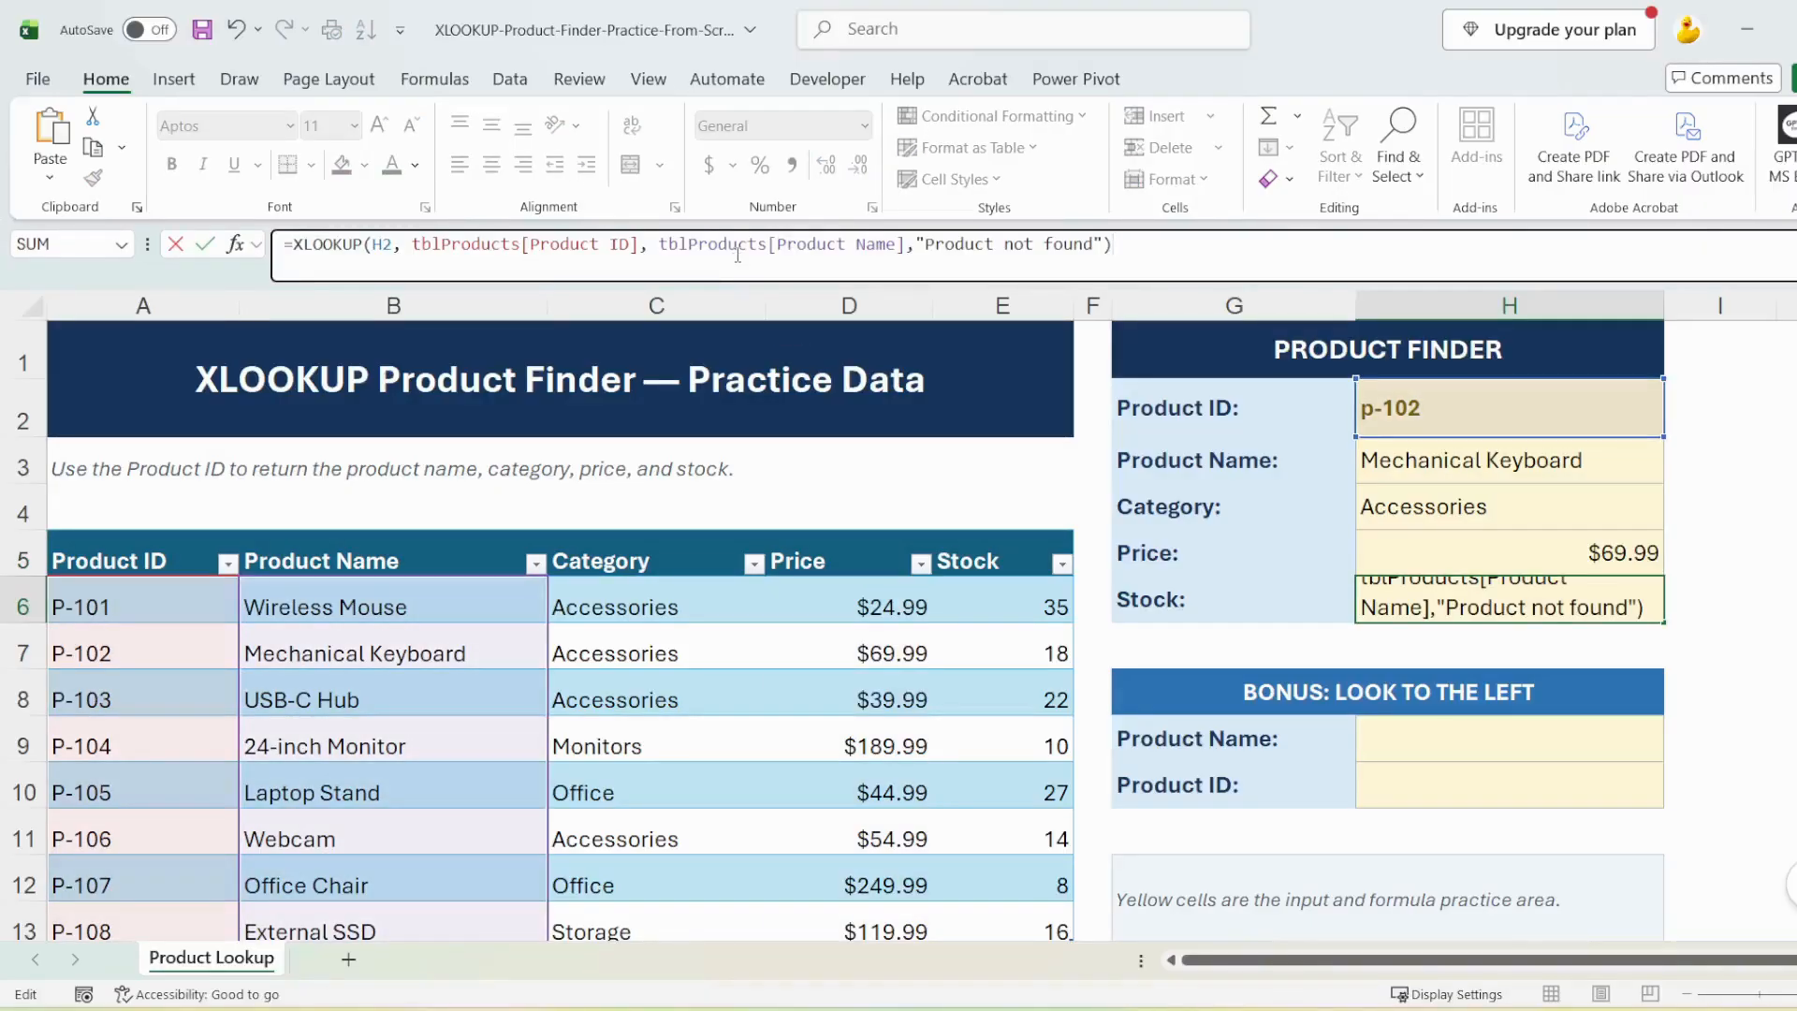
drag(778, 245, 893, 245)
text(Stock)
key(Return)
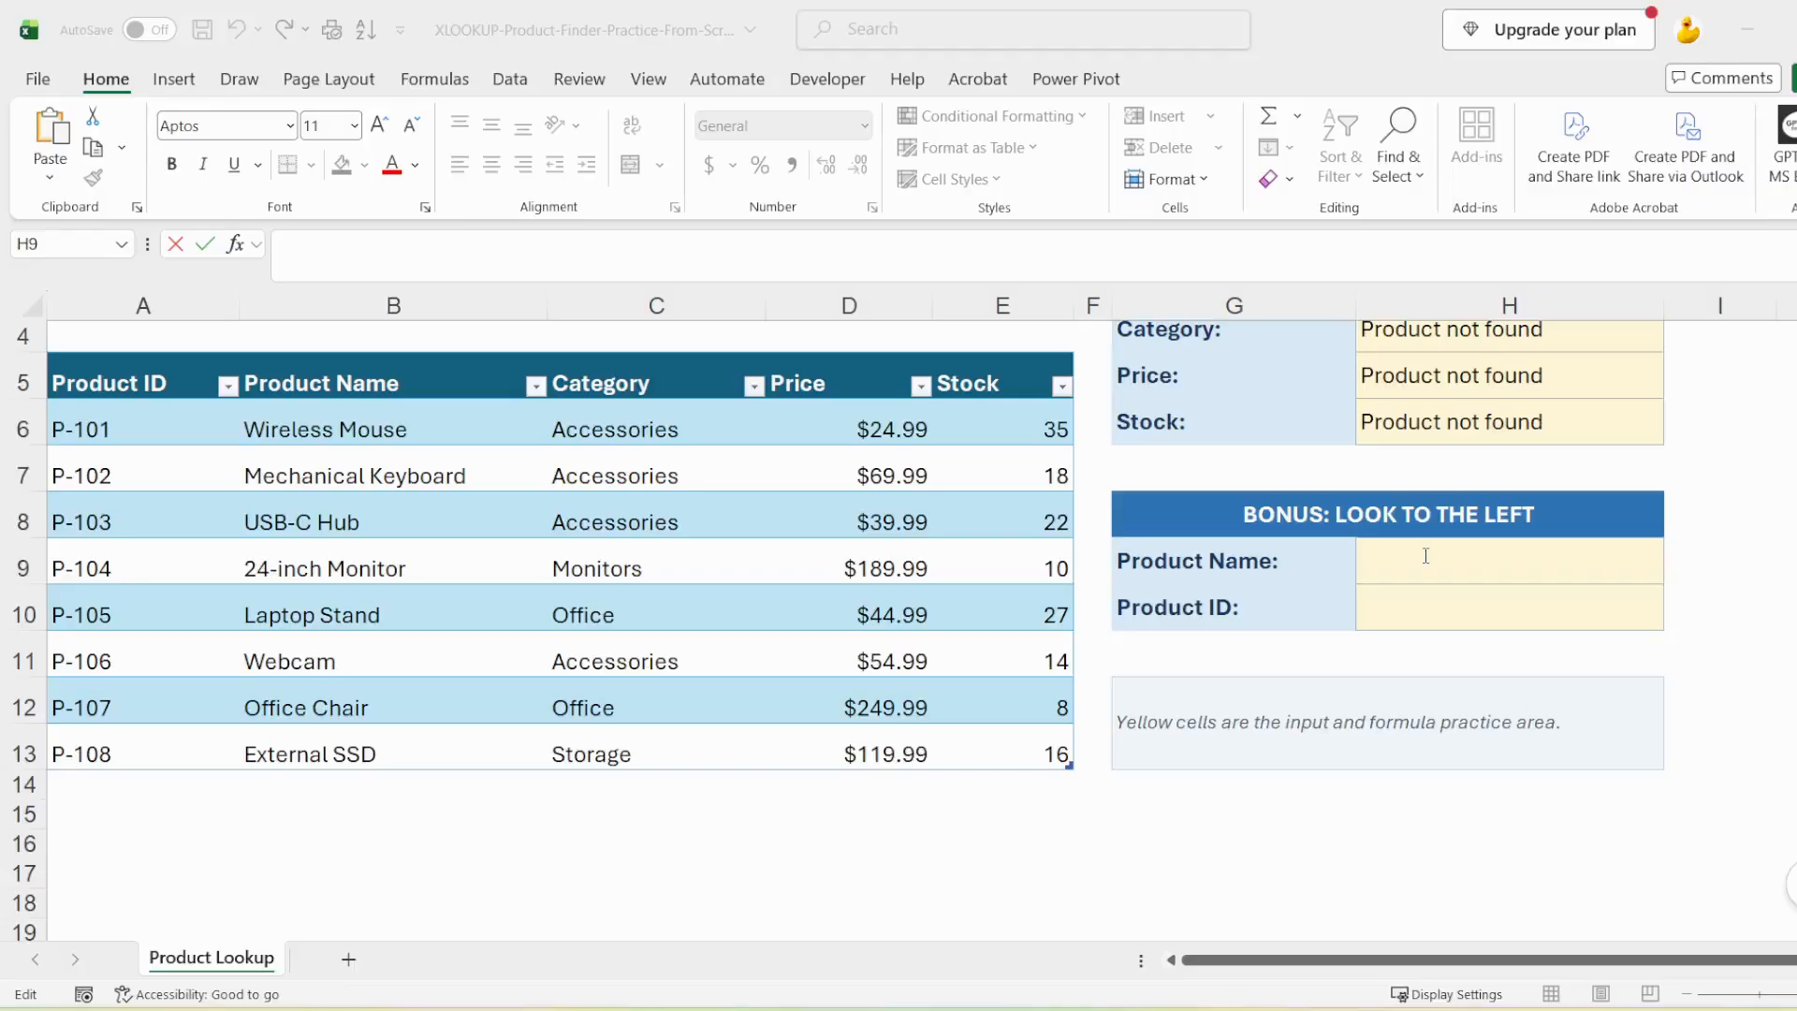
Enter "Wireless mouse" as the Product Name in cell H9 of the bonus lookup section
click(1428, 560)
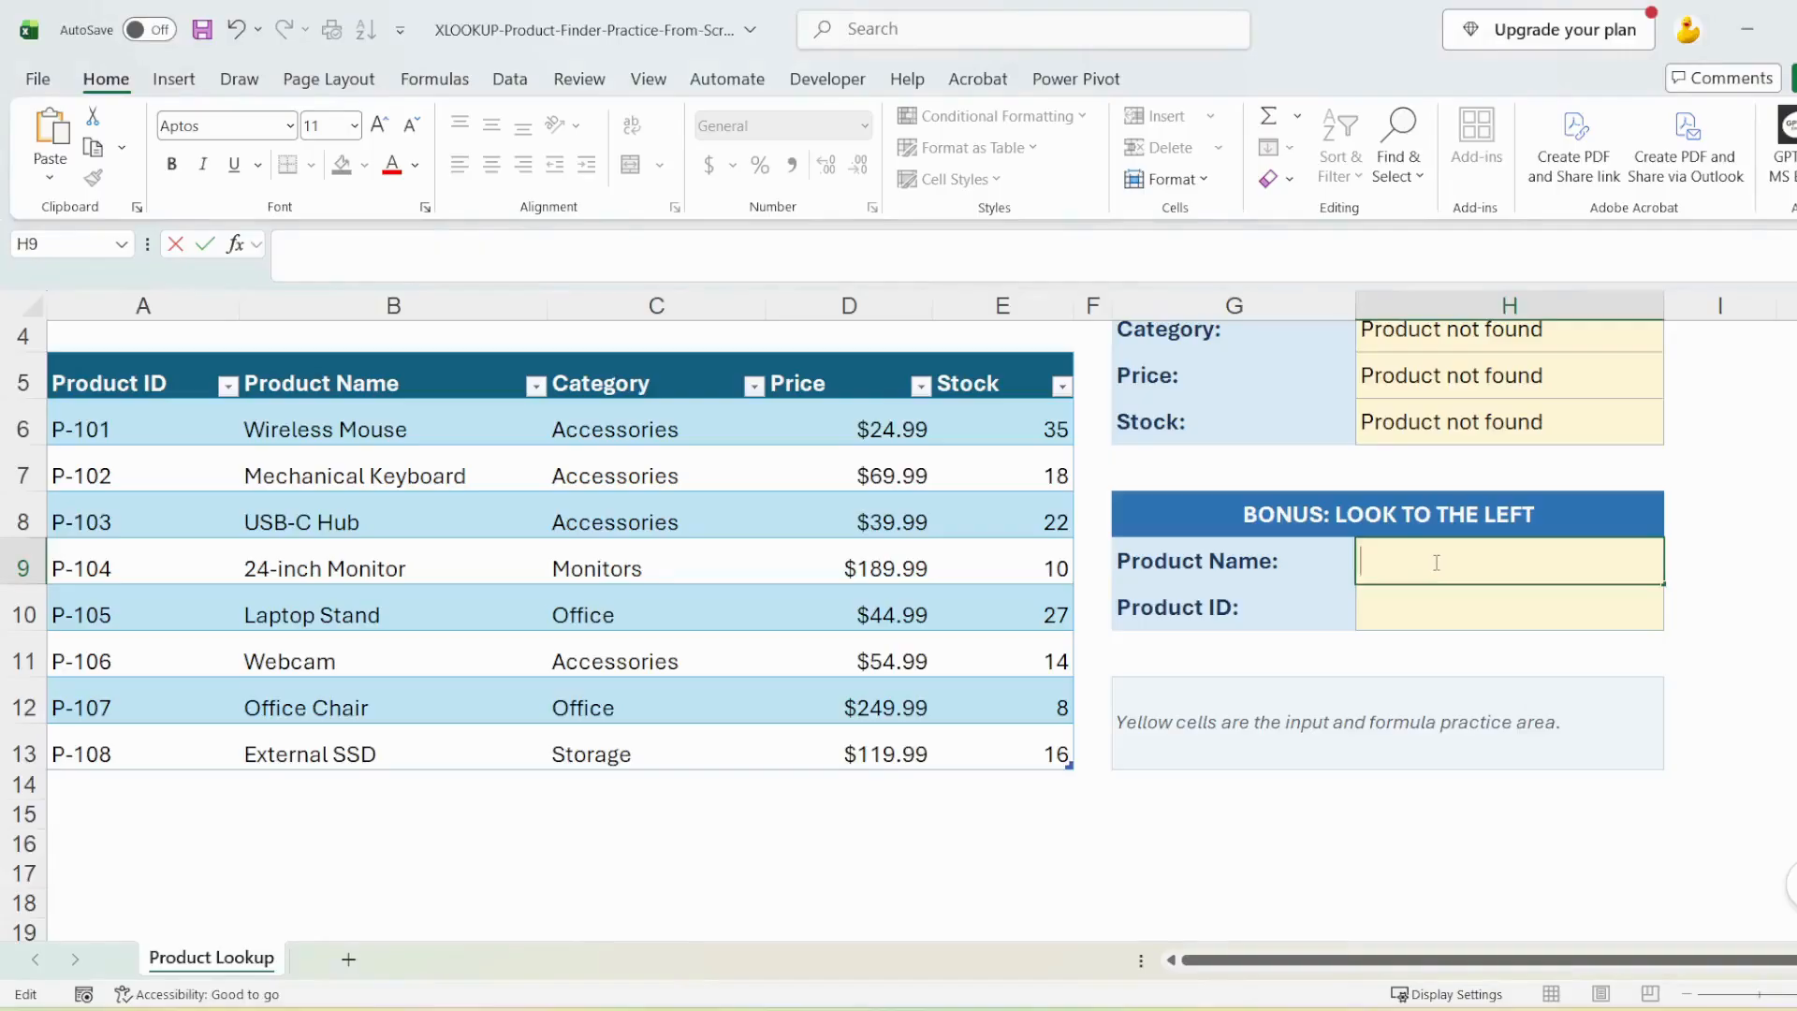
text(Wireless mouse)
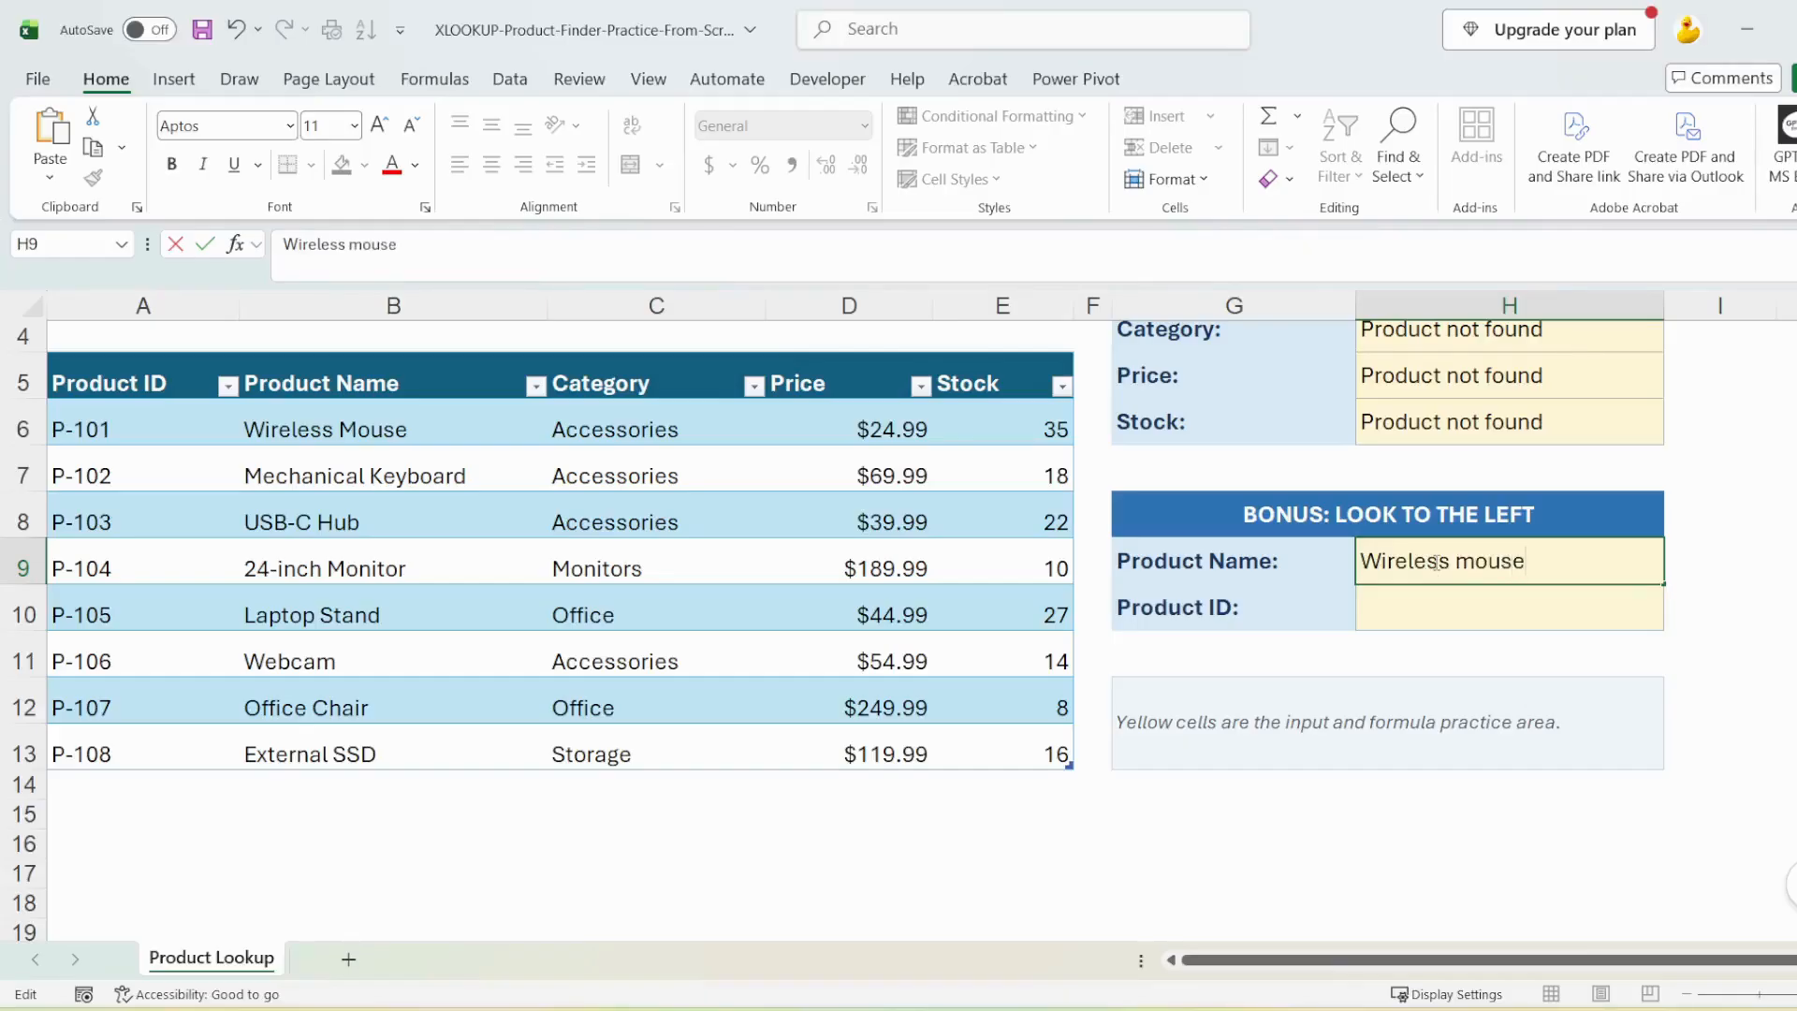
Enter =XLOOKUP(H9,tblProducts[Product Name],tblProducts[Product ID],"Product not found") in the bonus Product ID cell H10
click(1383, 617)
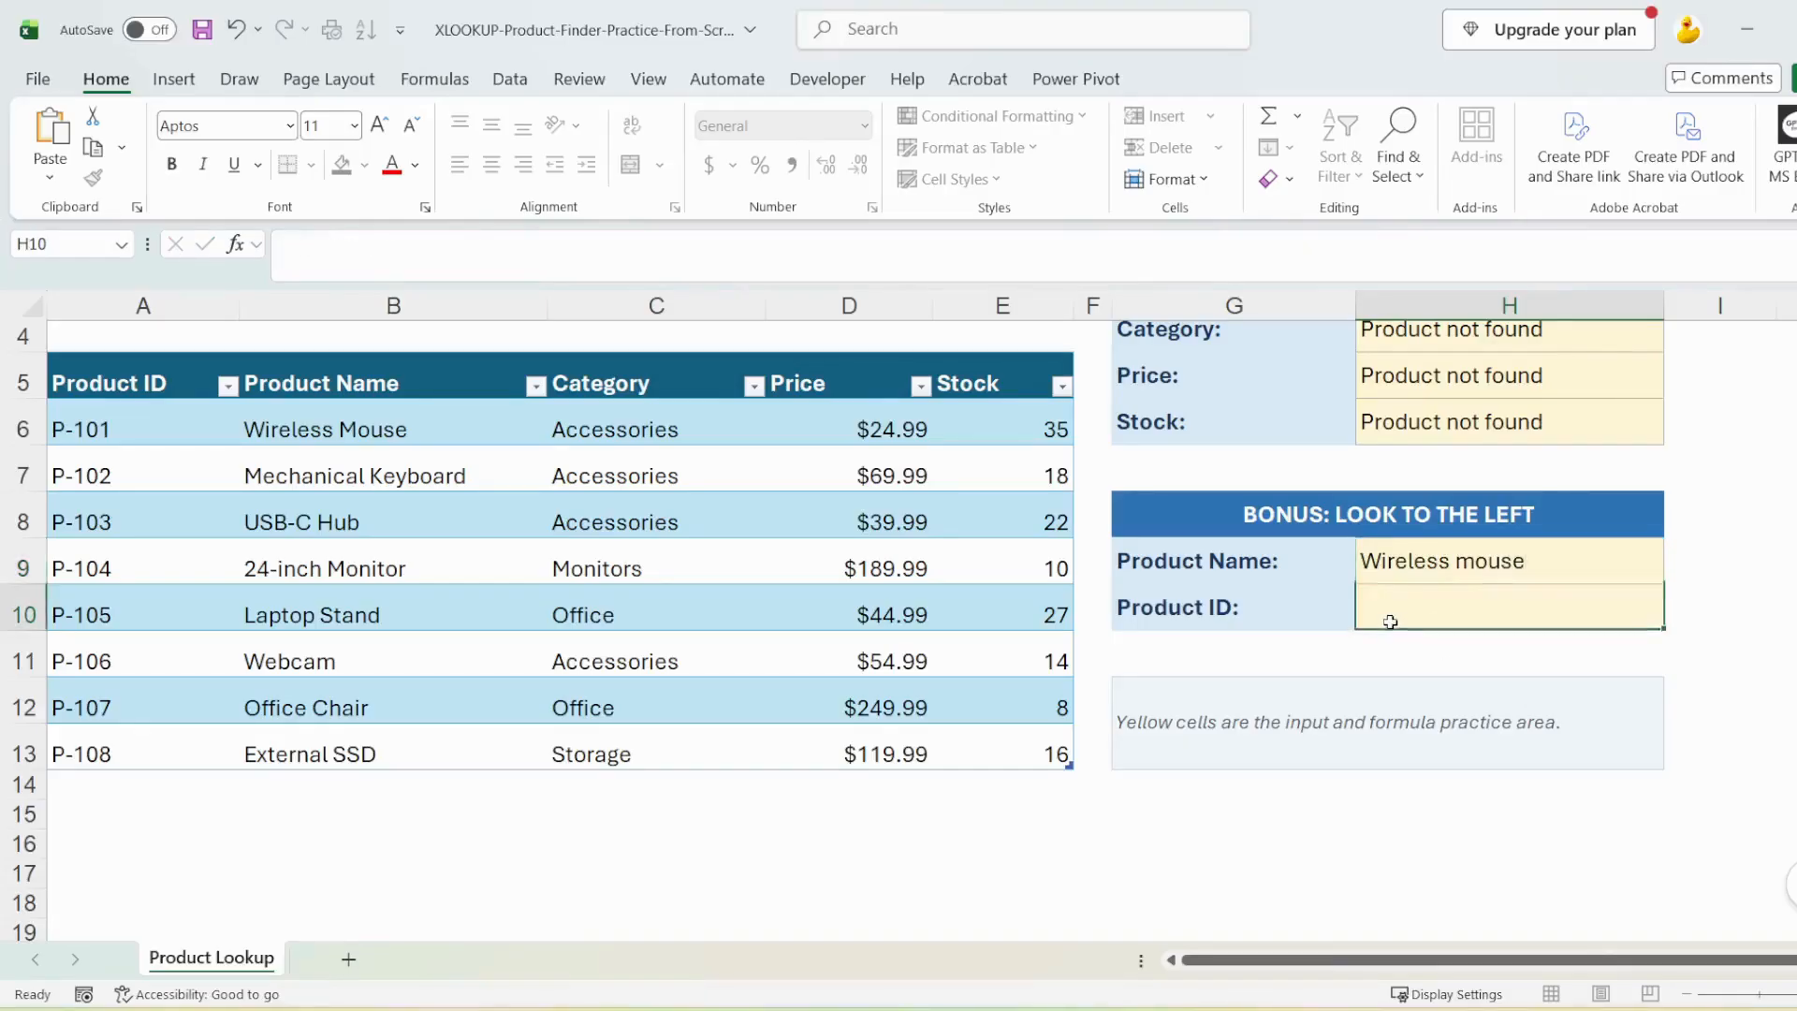
click(598, 245)
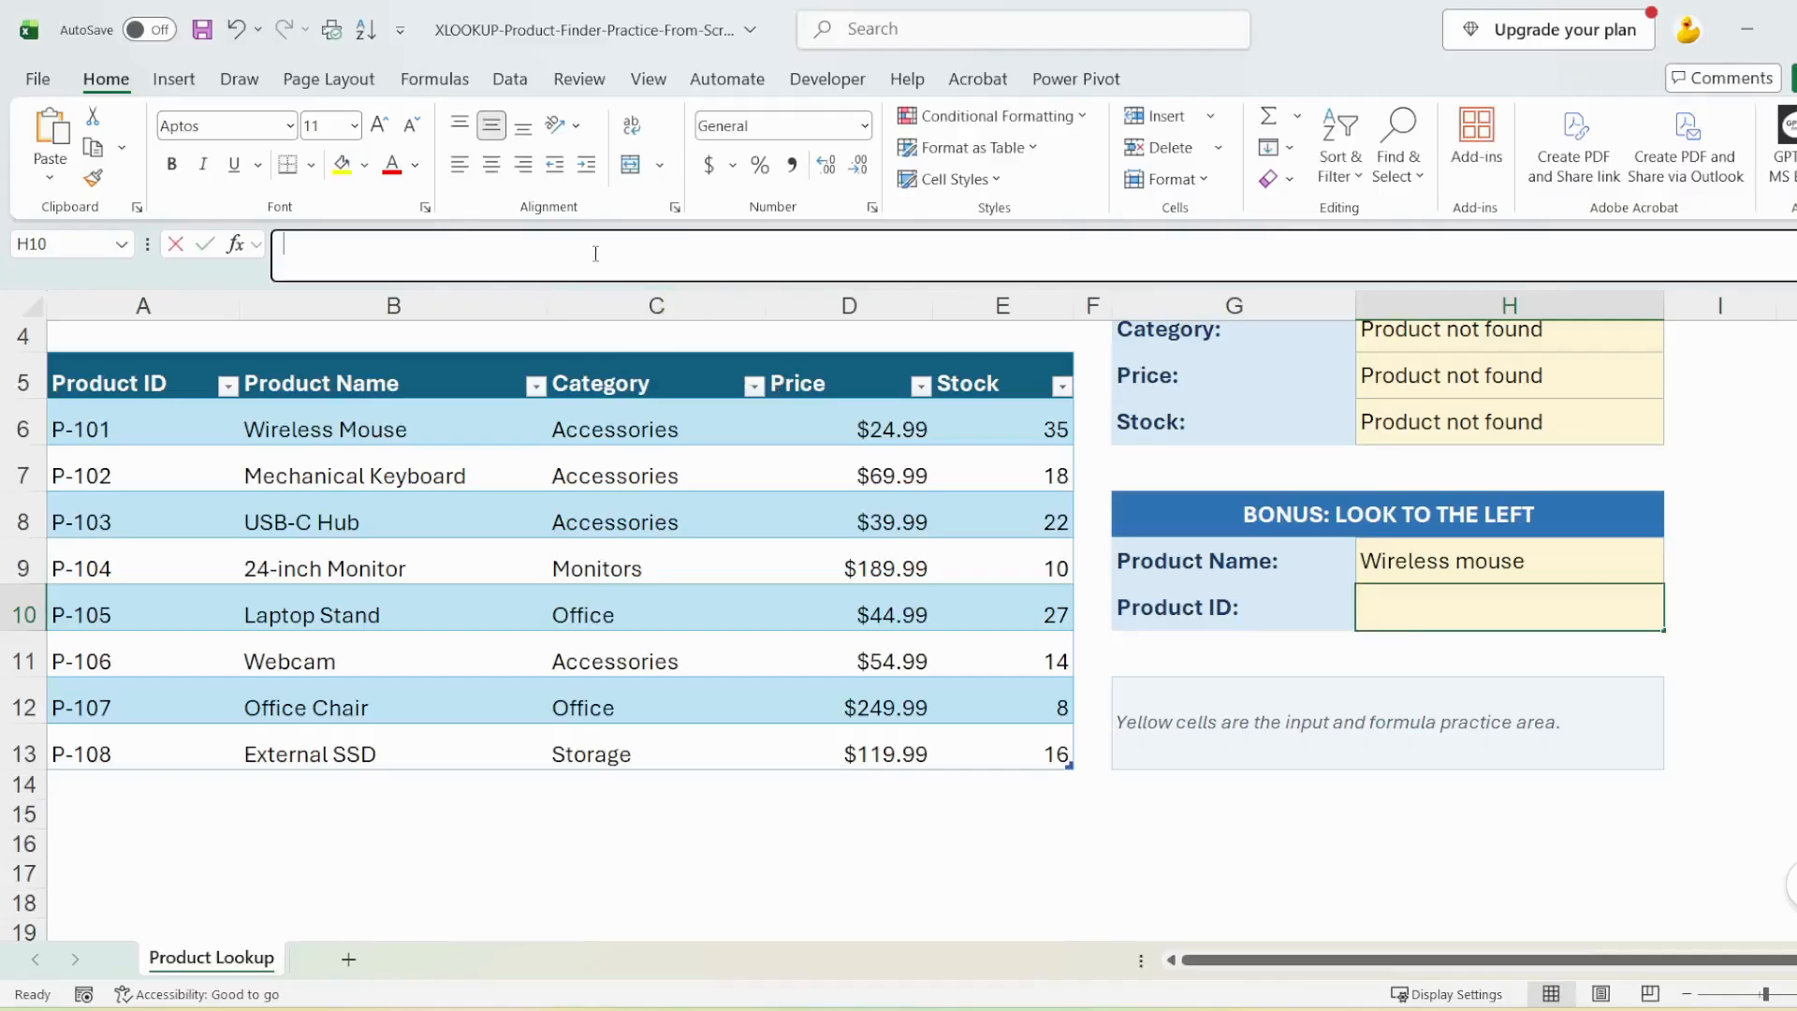
text(=XLOOKUP(H9,tblProducts[Product Name],tblProducts[Product ID])
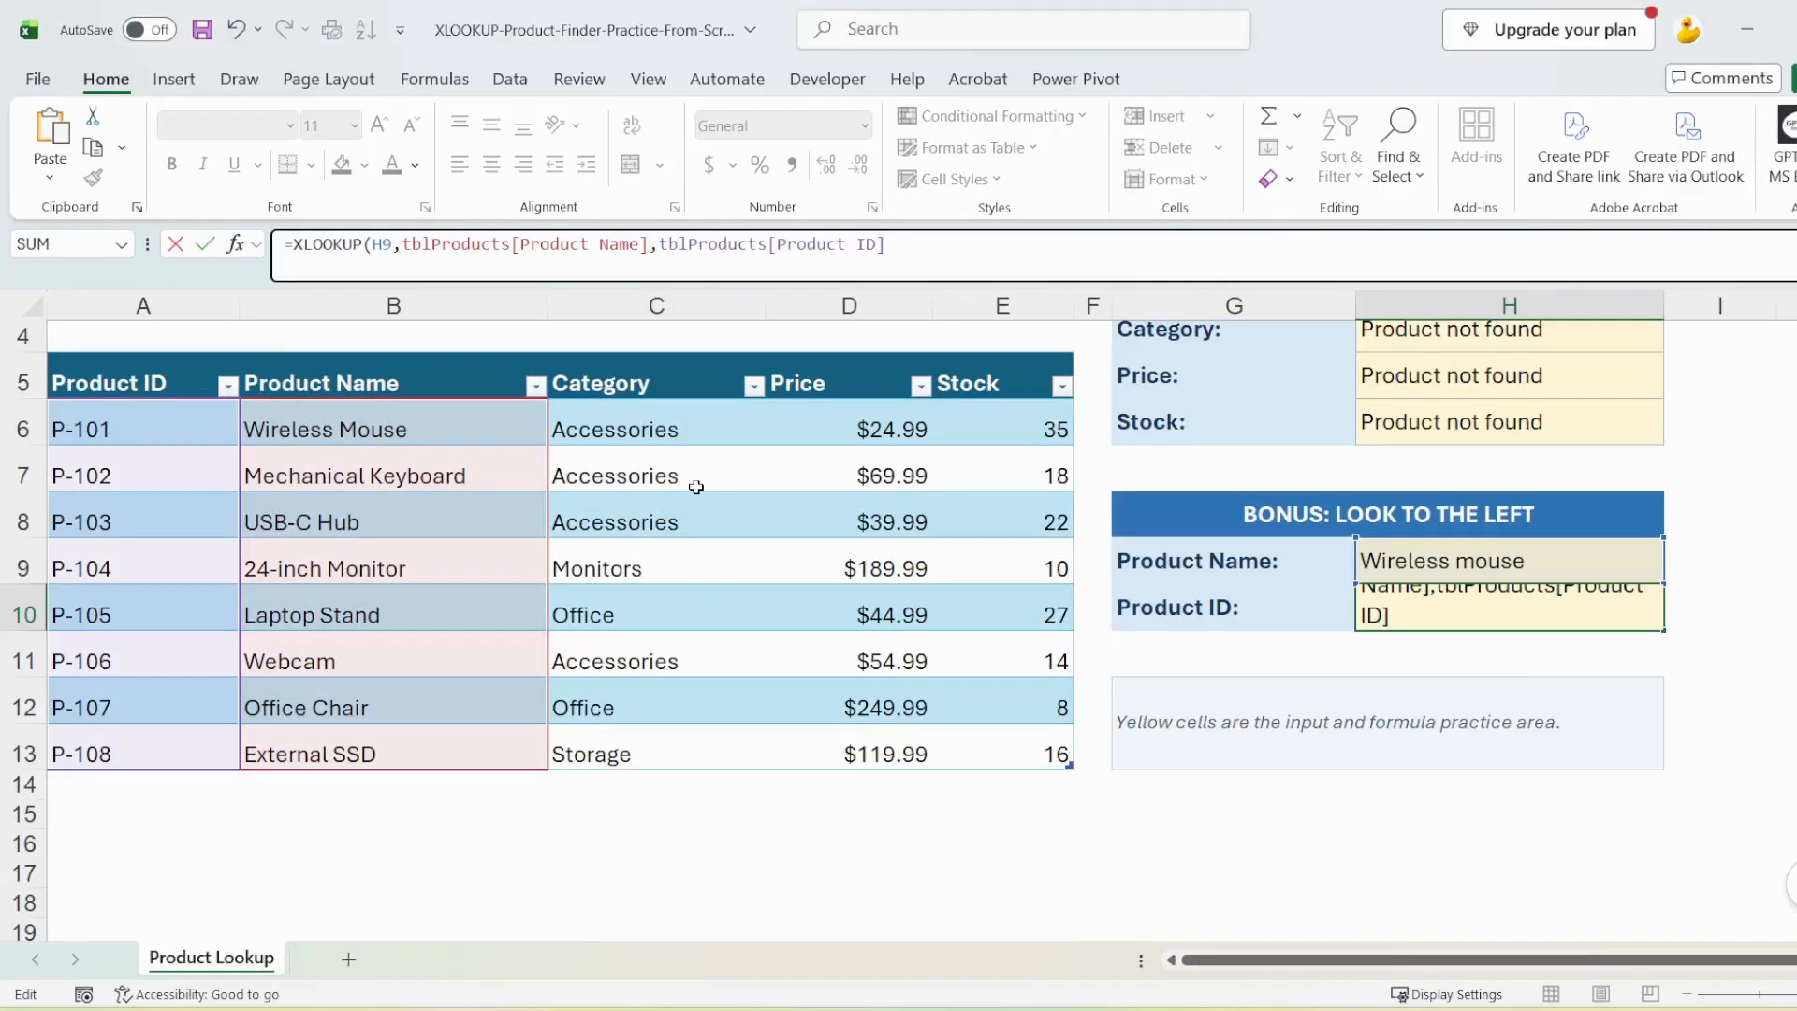
text(,"Product not found"))
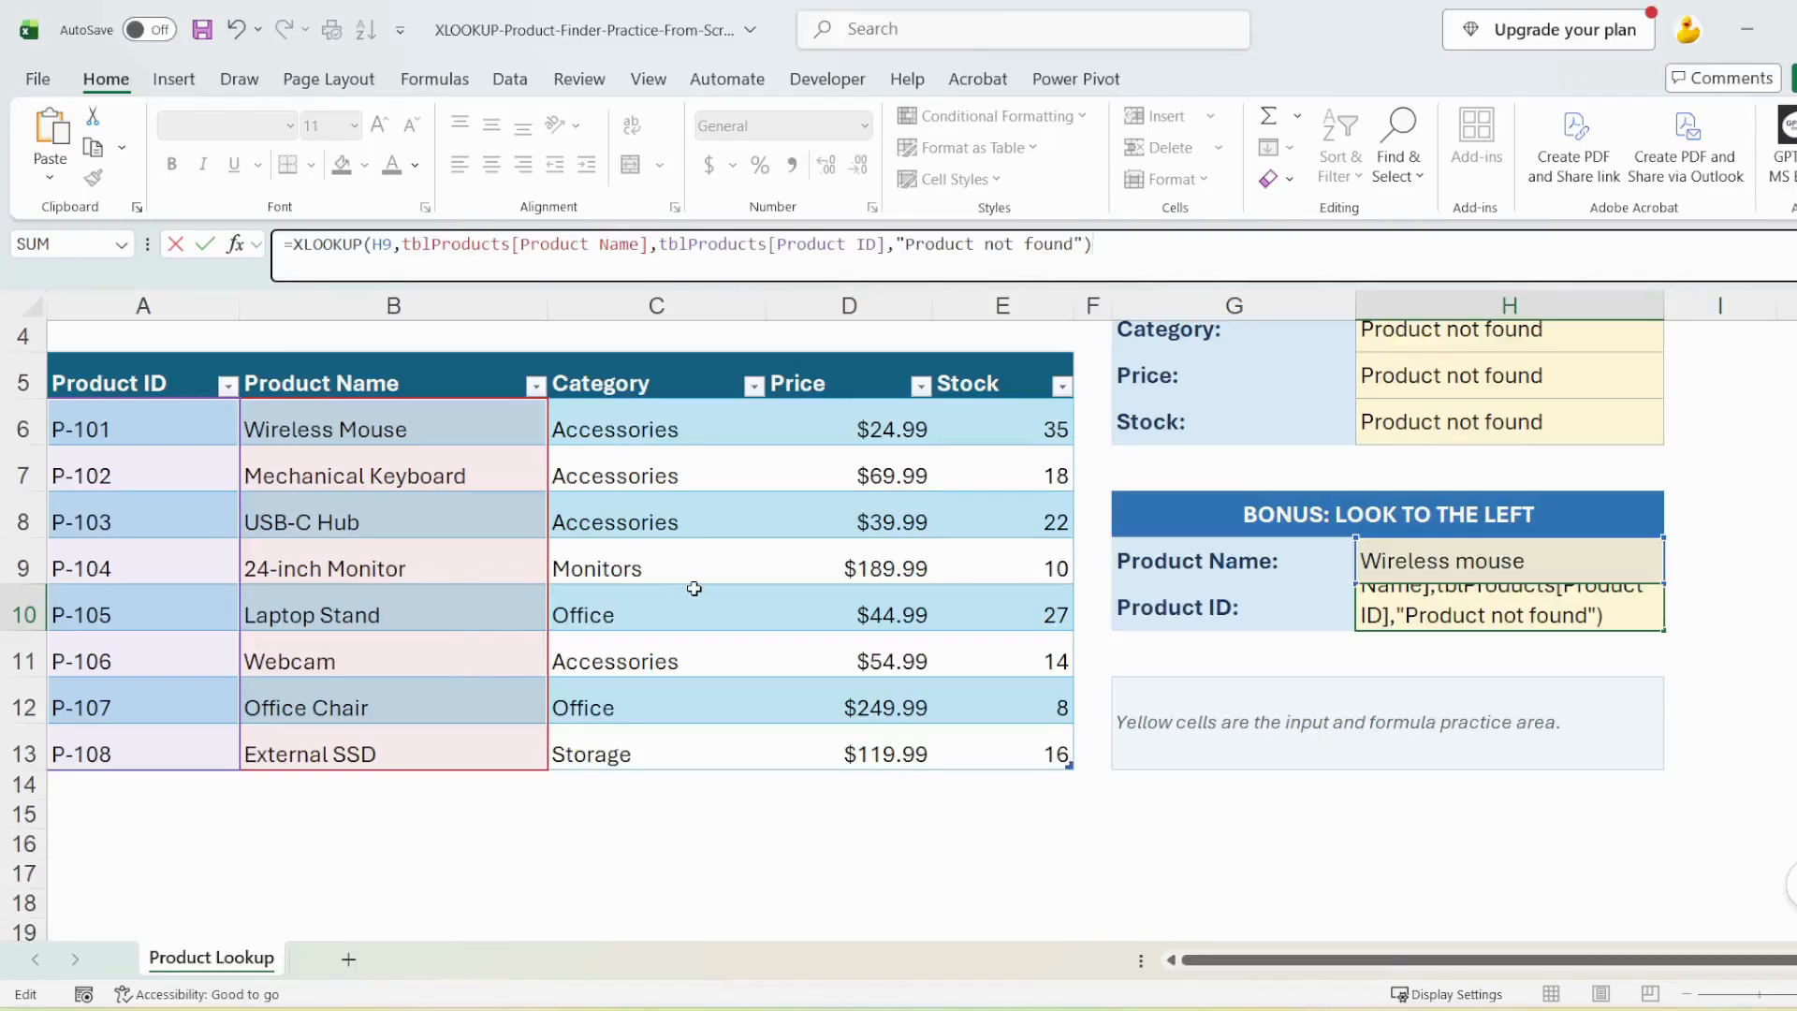
key(Return)
Replace the bonus section's Product Name in H9 with "webcam" to test the reverse lookup
triple_click(1554, 542)
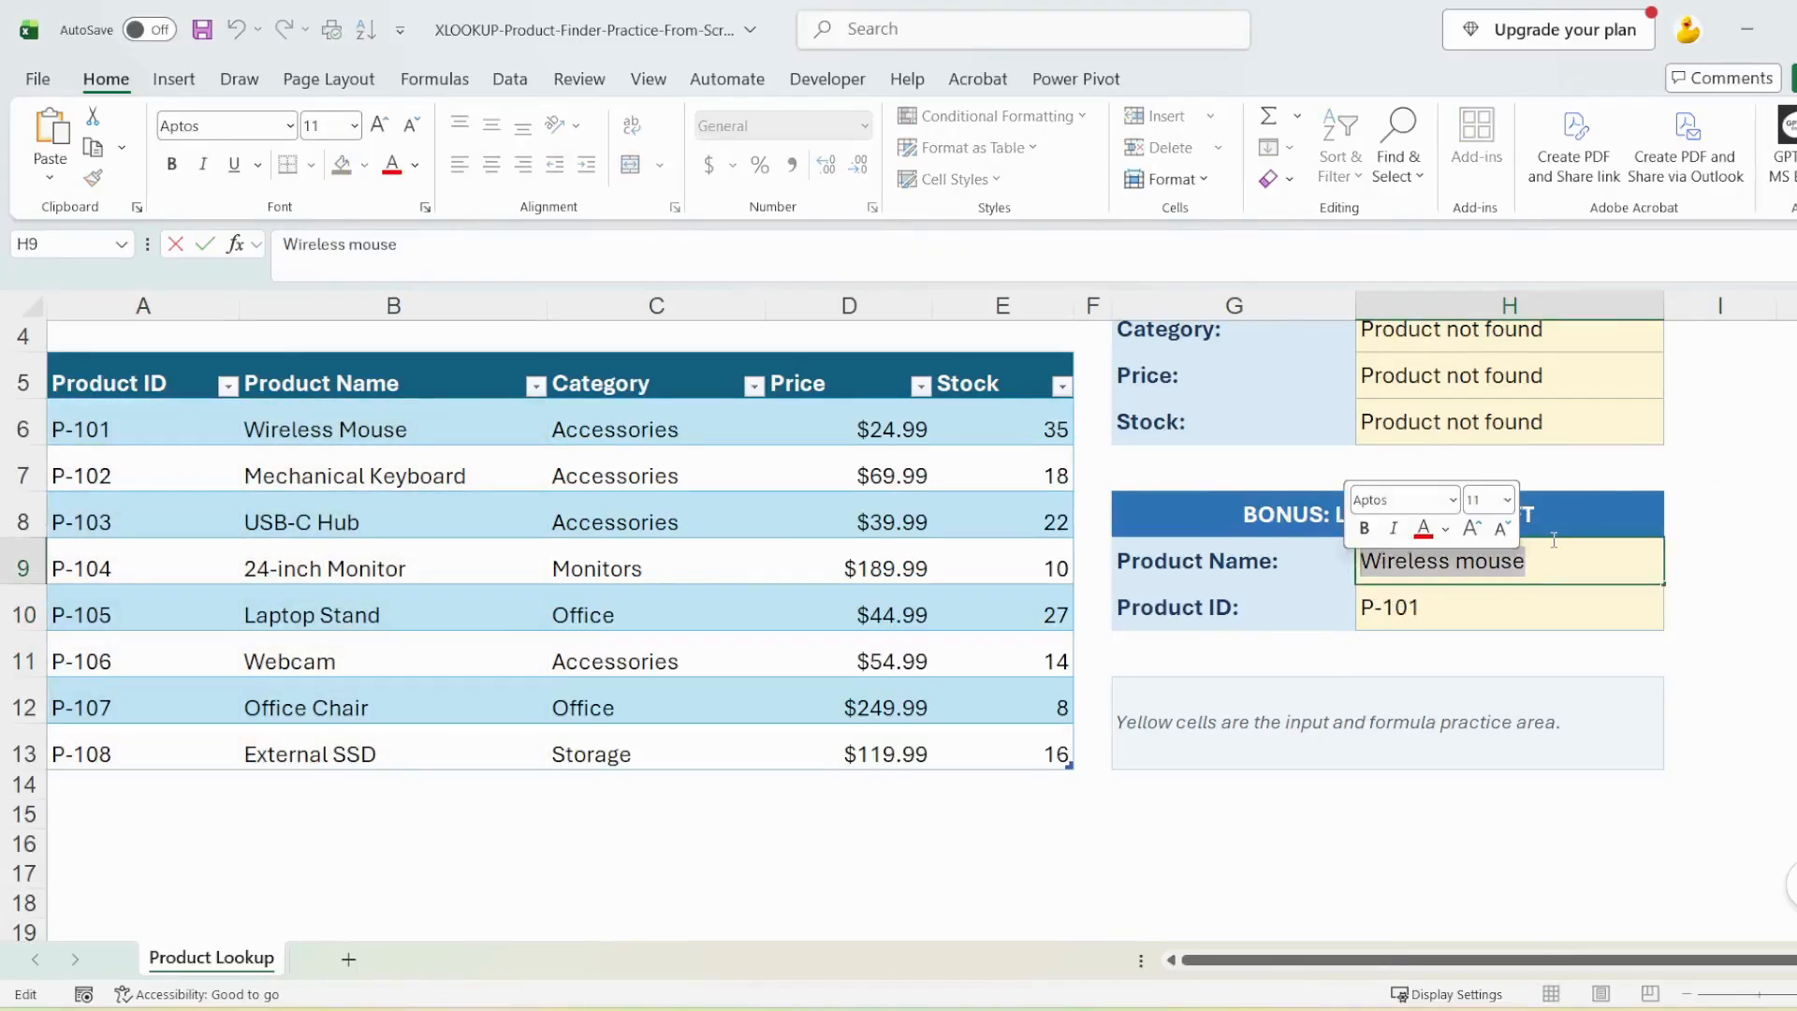
text(webcam)
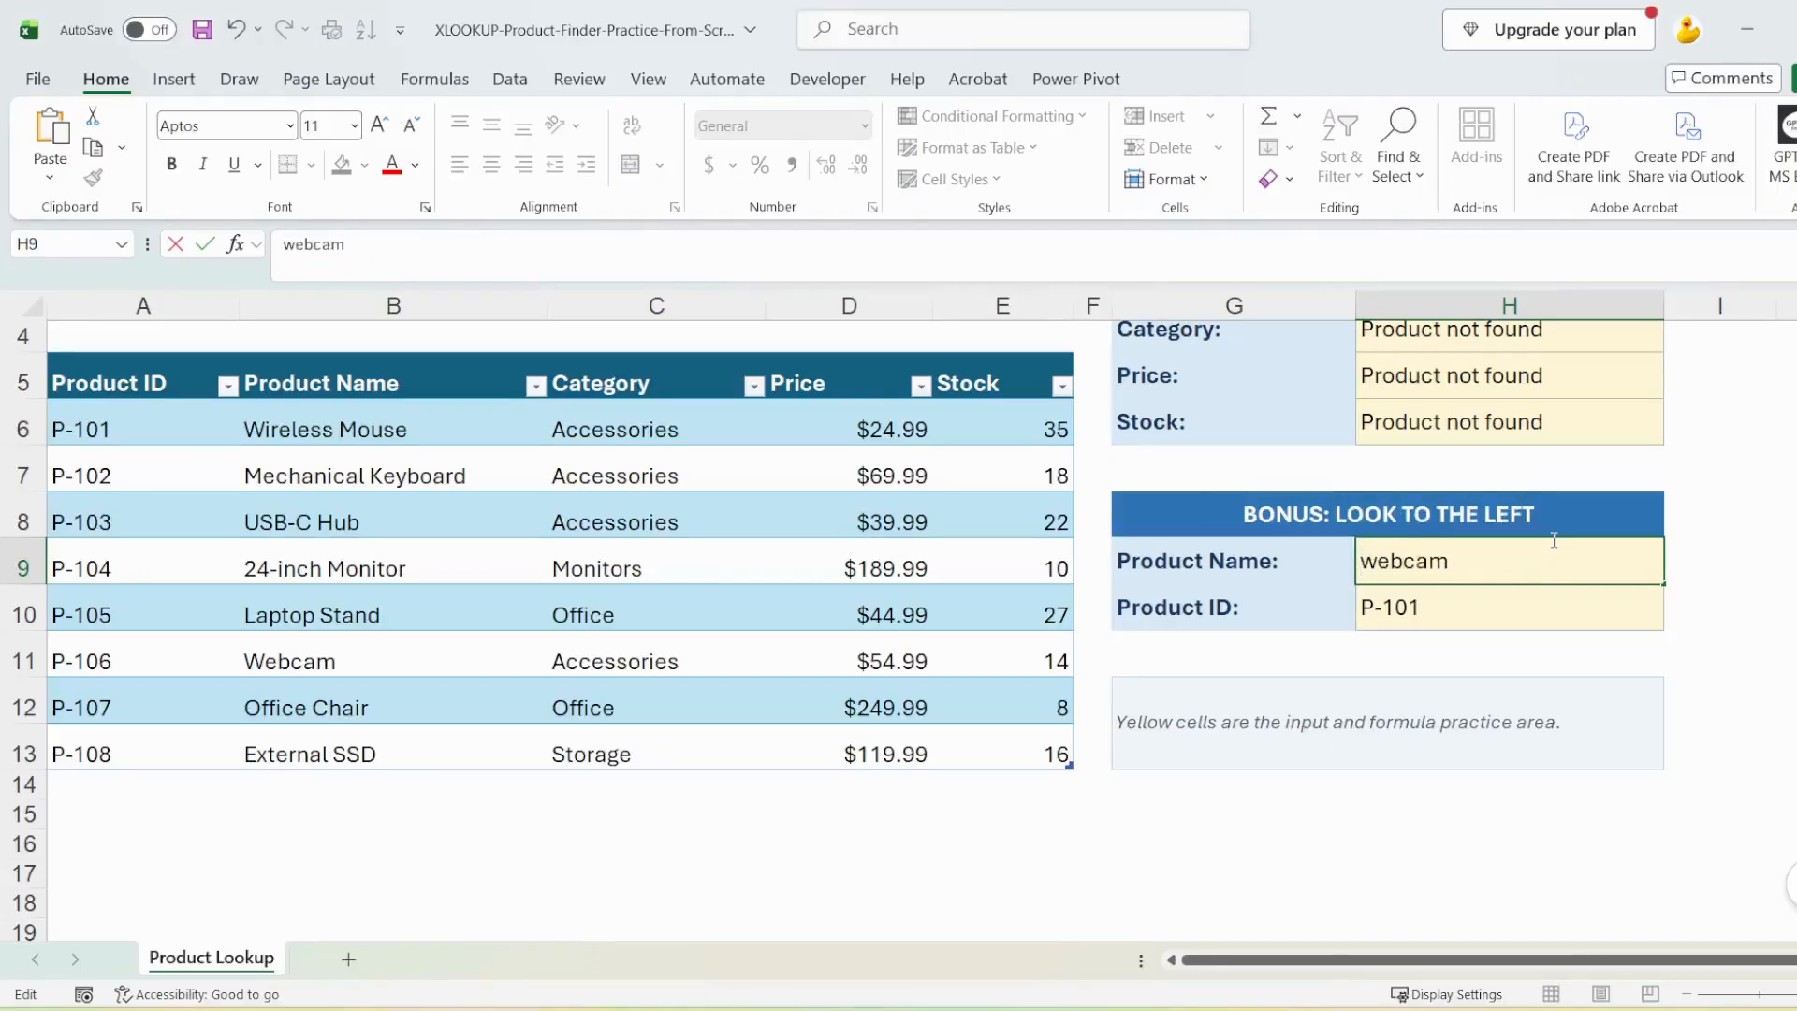
key(Return)
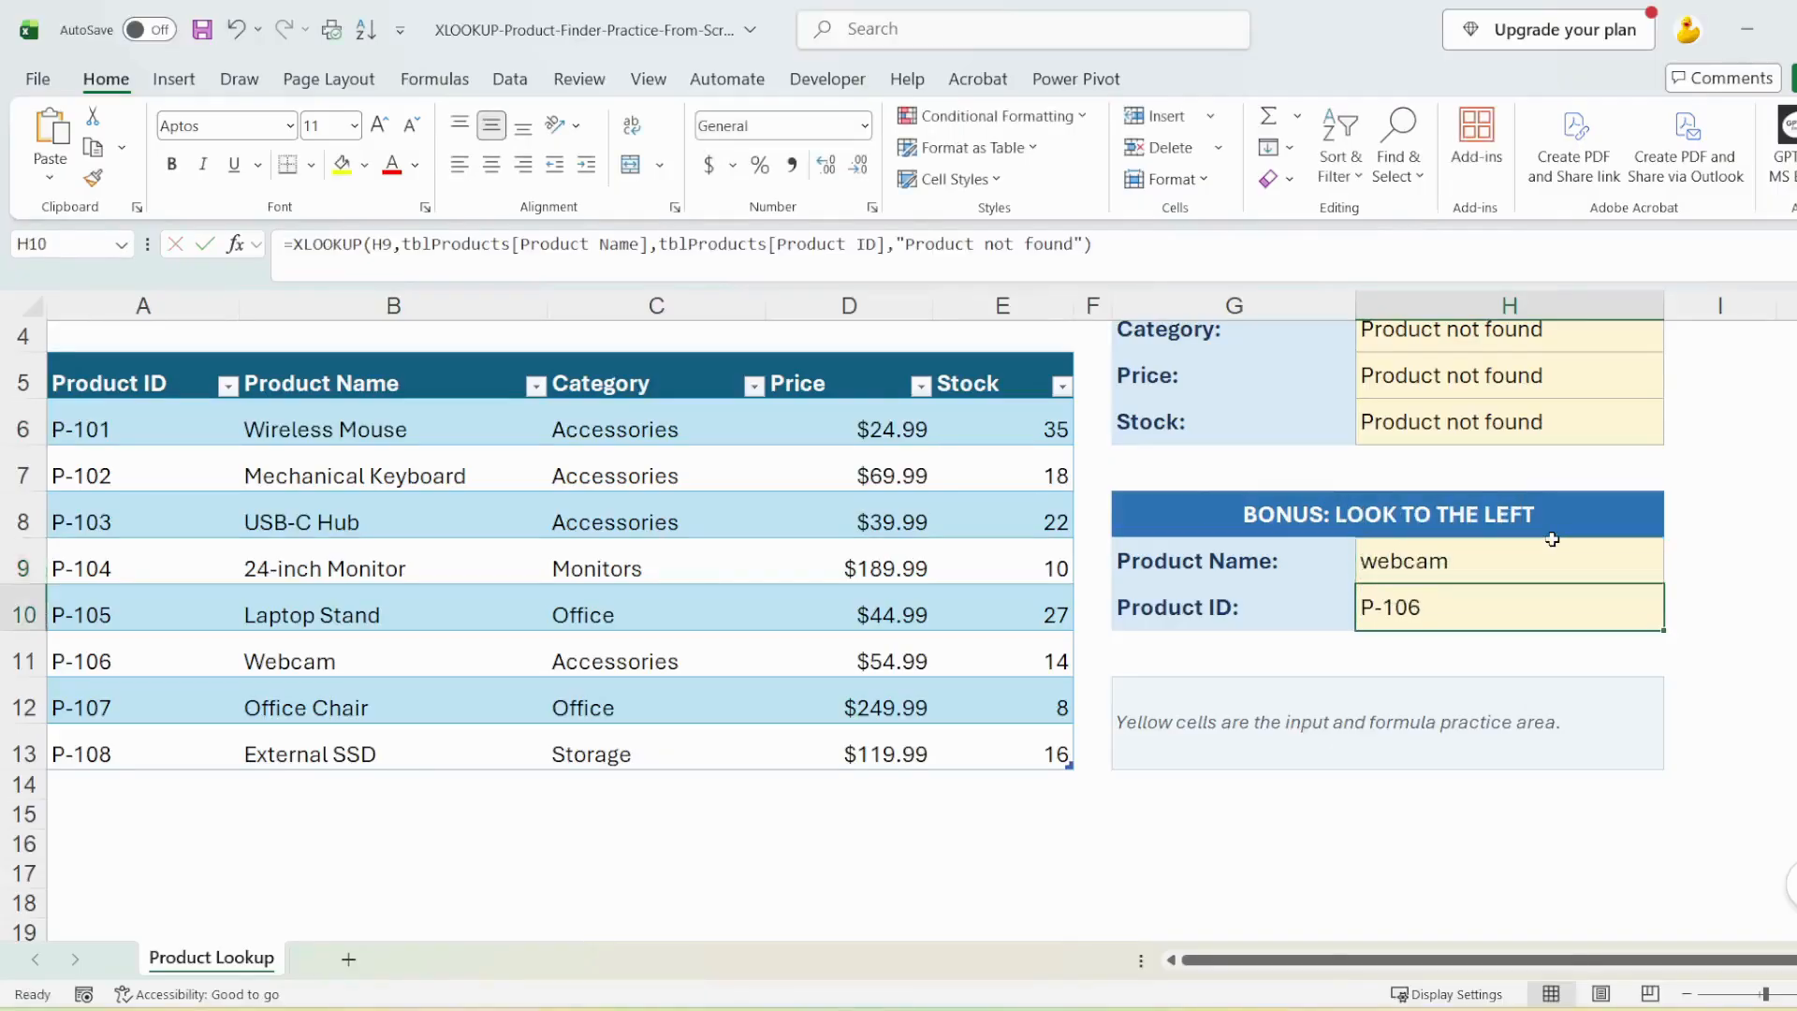
Replace the bonus section's Product Name in H9 with "external ssd" and compare the returned ID with the product's table row
click(55, 667)
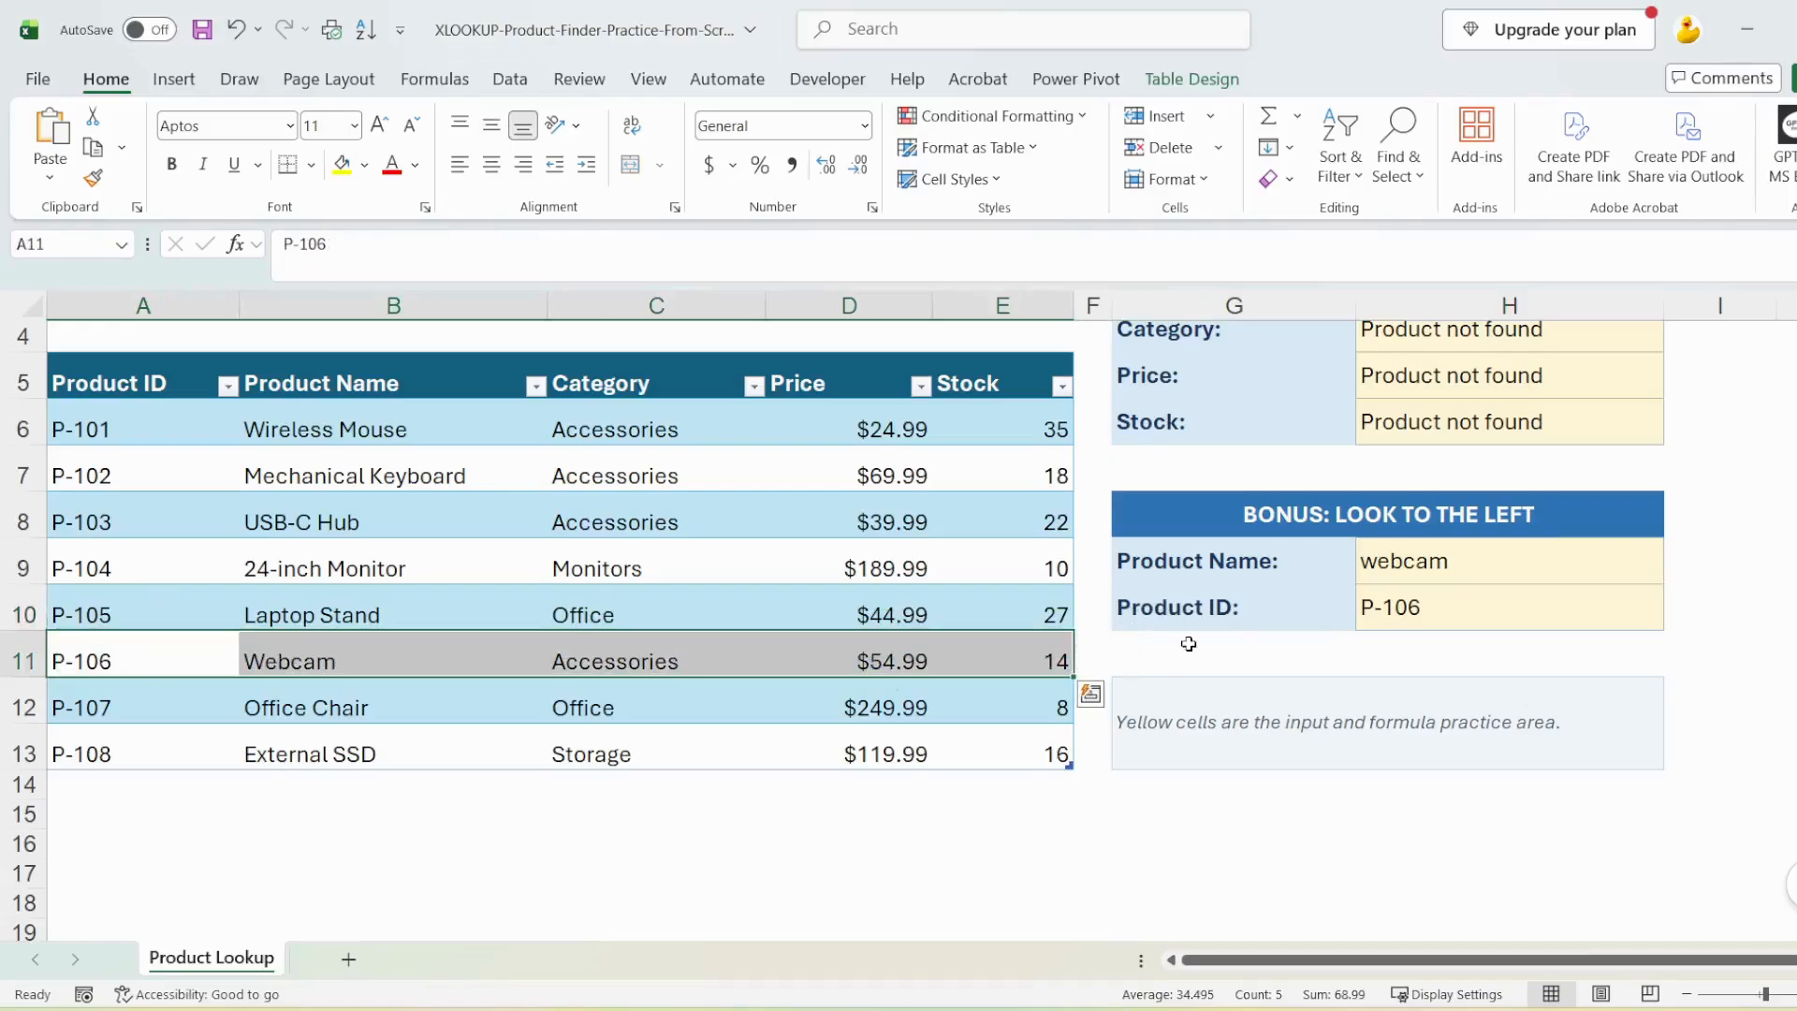
double_click(1405, 562)
text(external ssd)
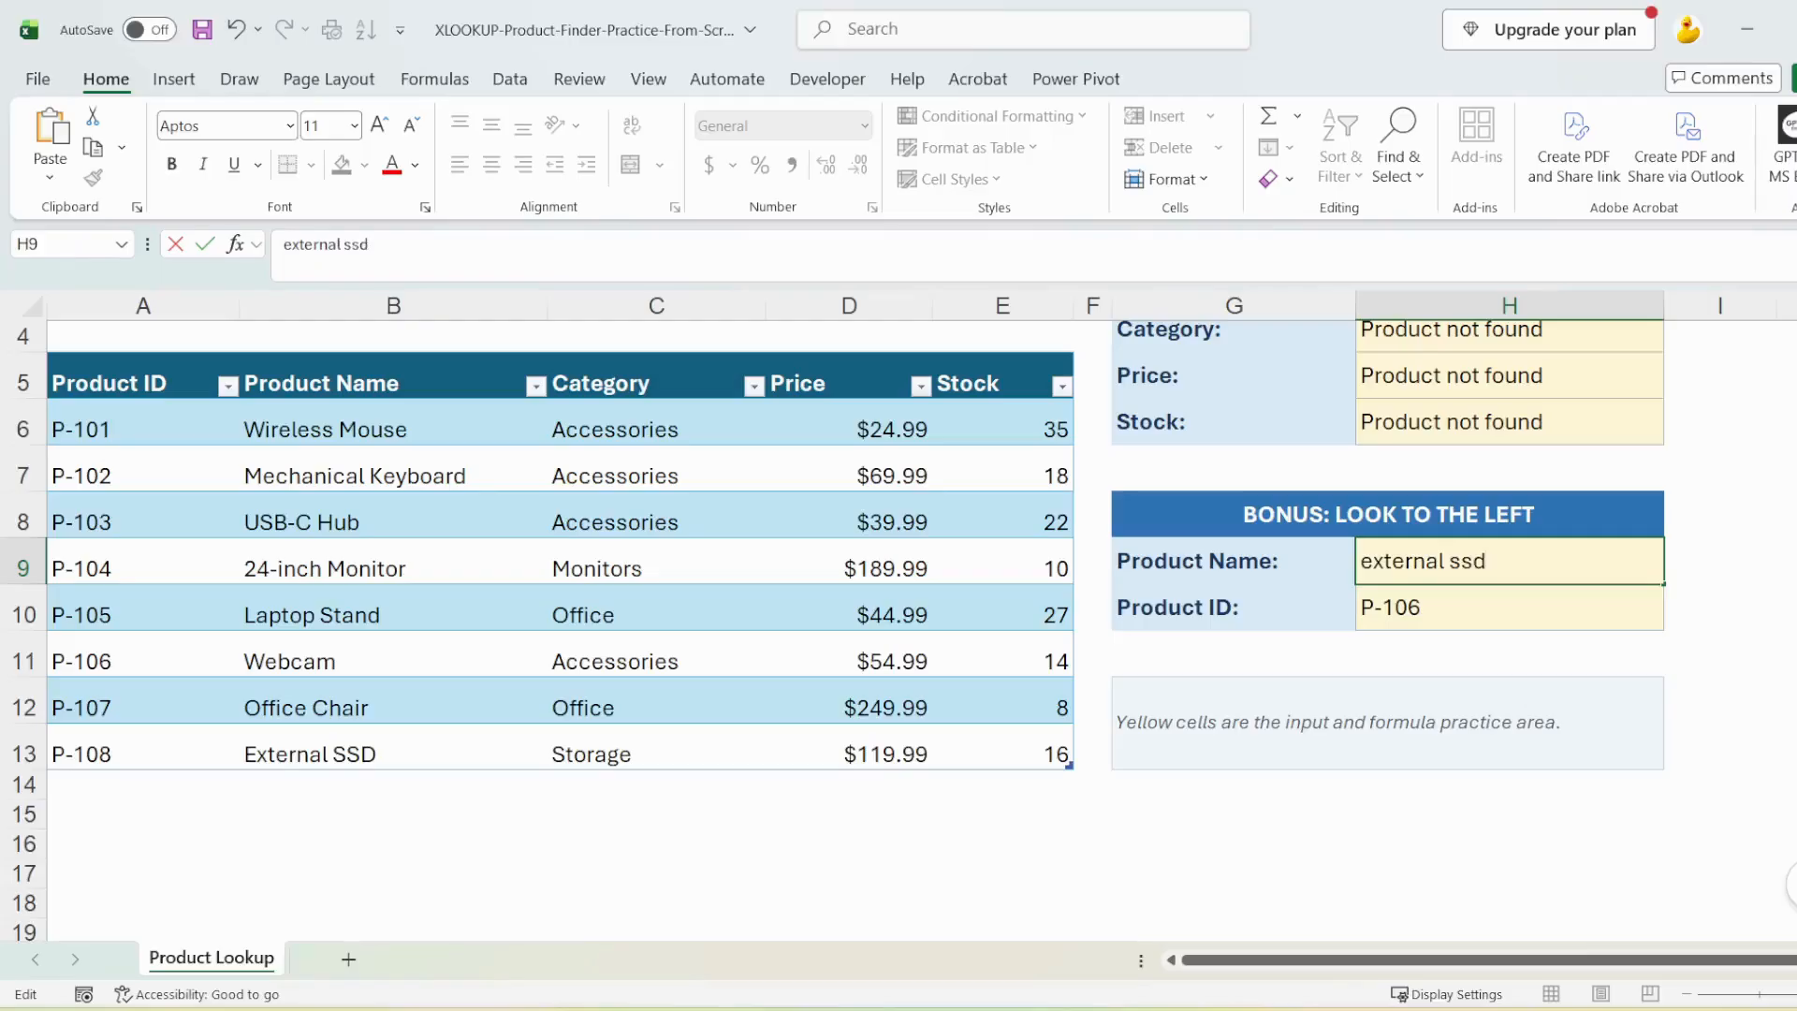
key(Return)
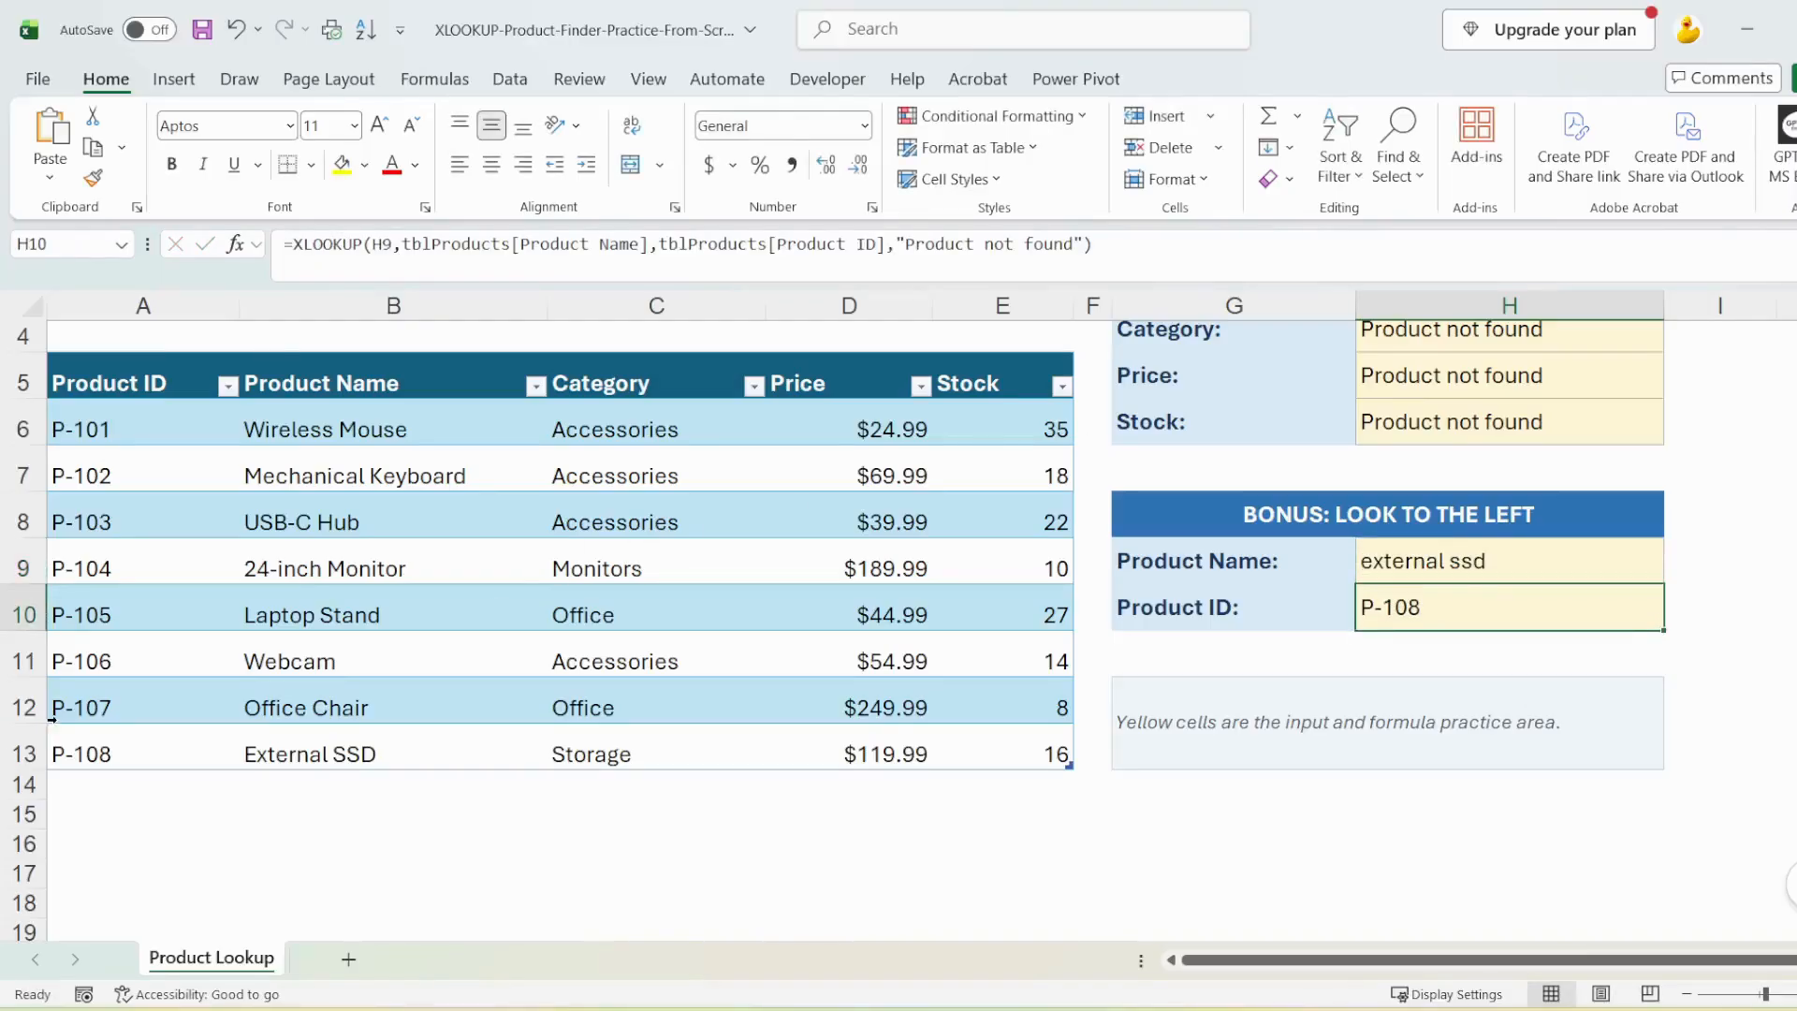
drag(71, 750, 370, 749)
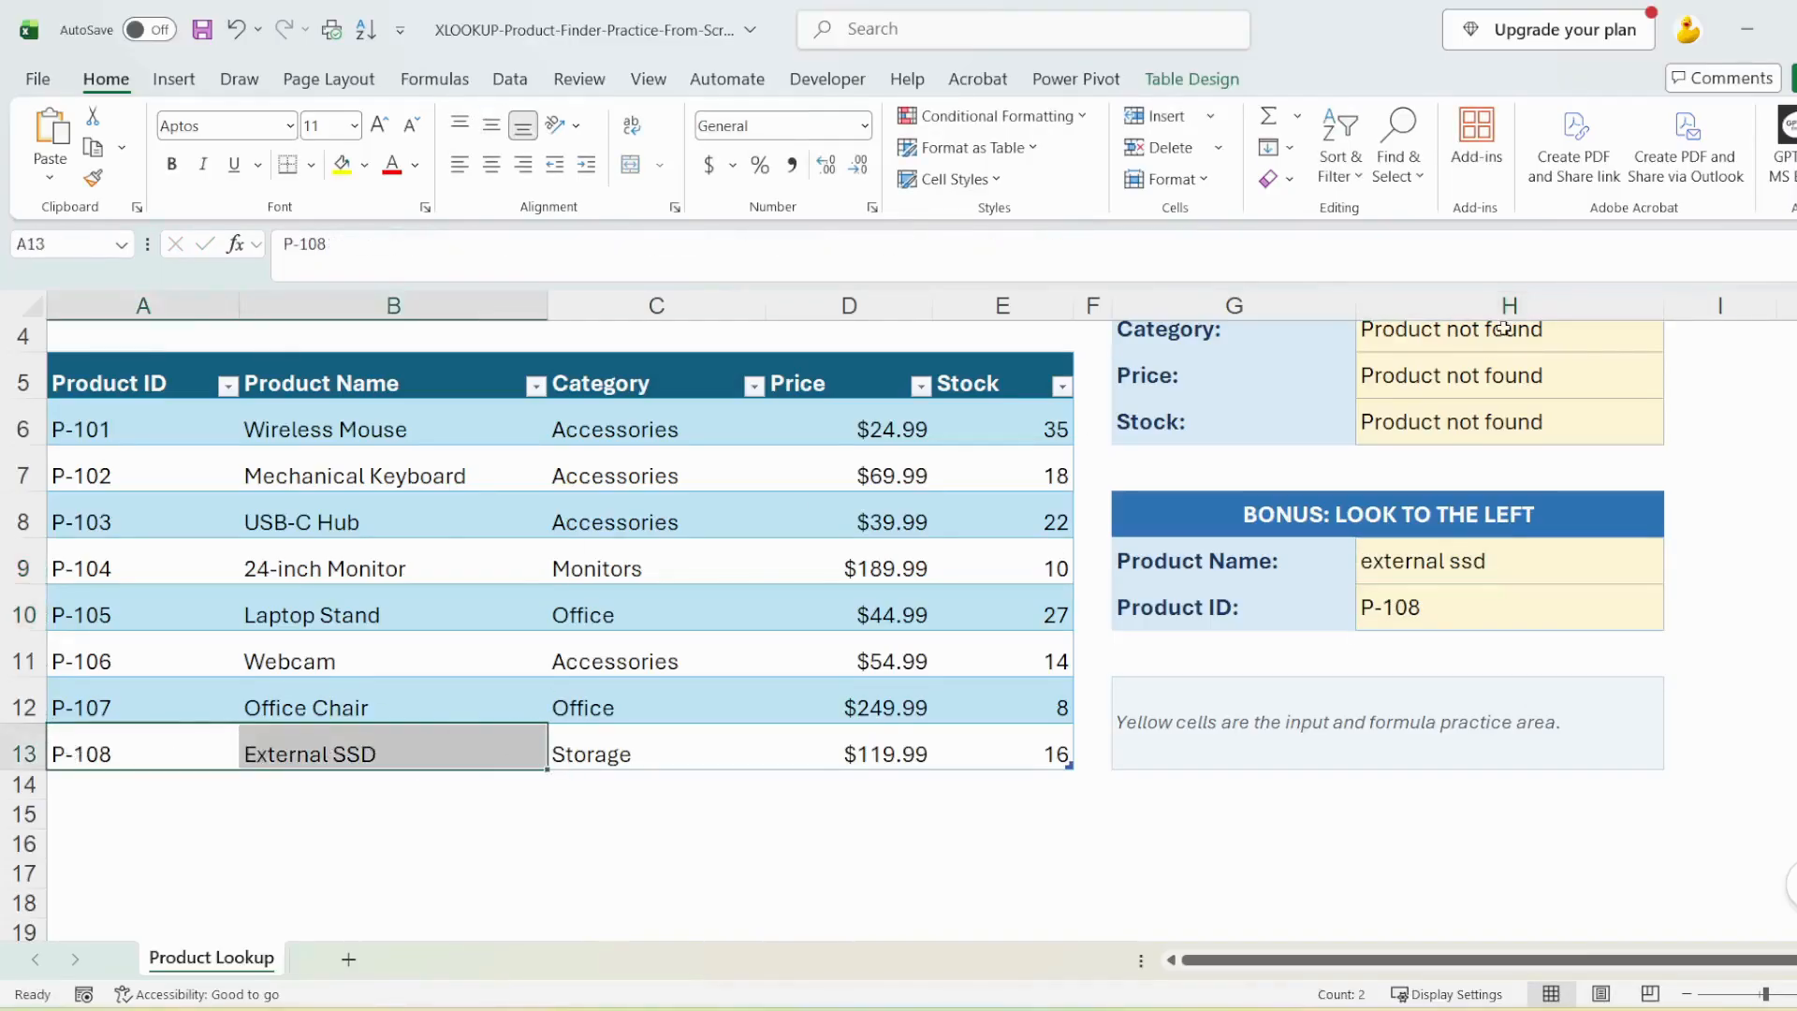
Enter "keyboard" as the Product Name in H9 to test the reverse lookup with a partial product name
click(1526, 551)
text(keyb)
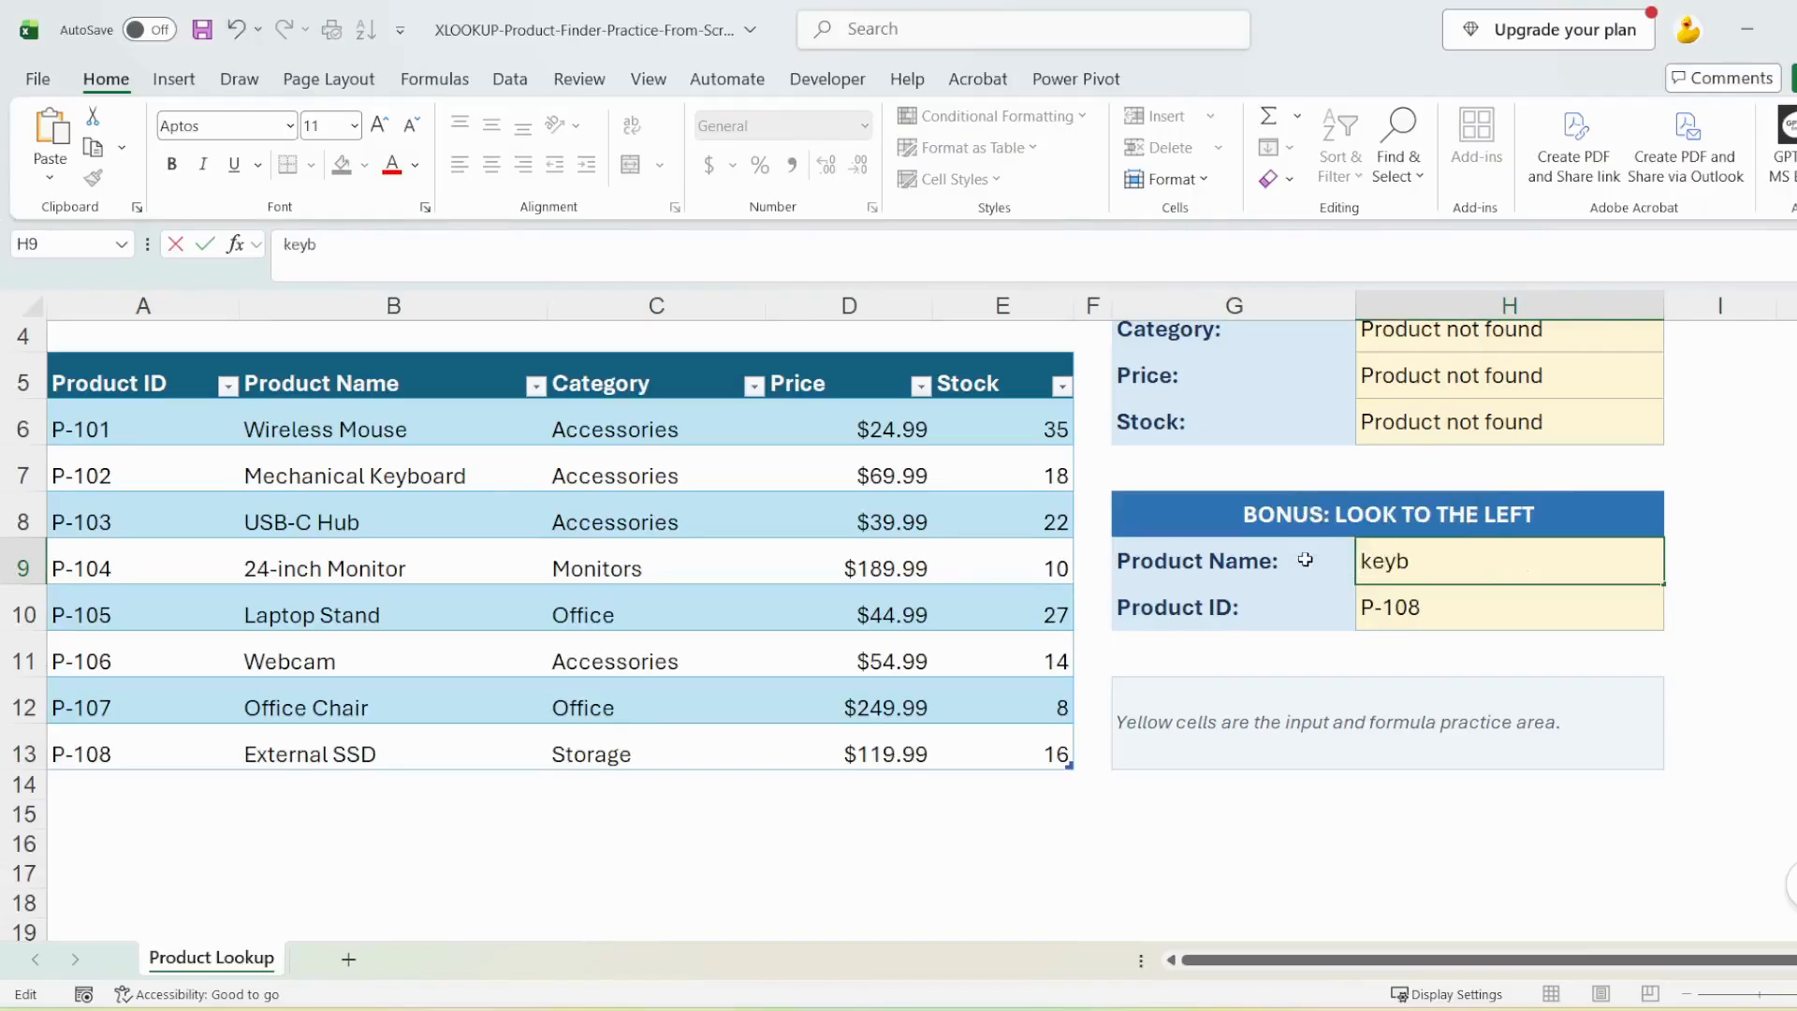
text(oard)
key(Return)
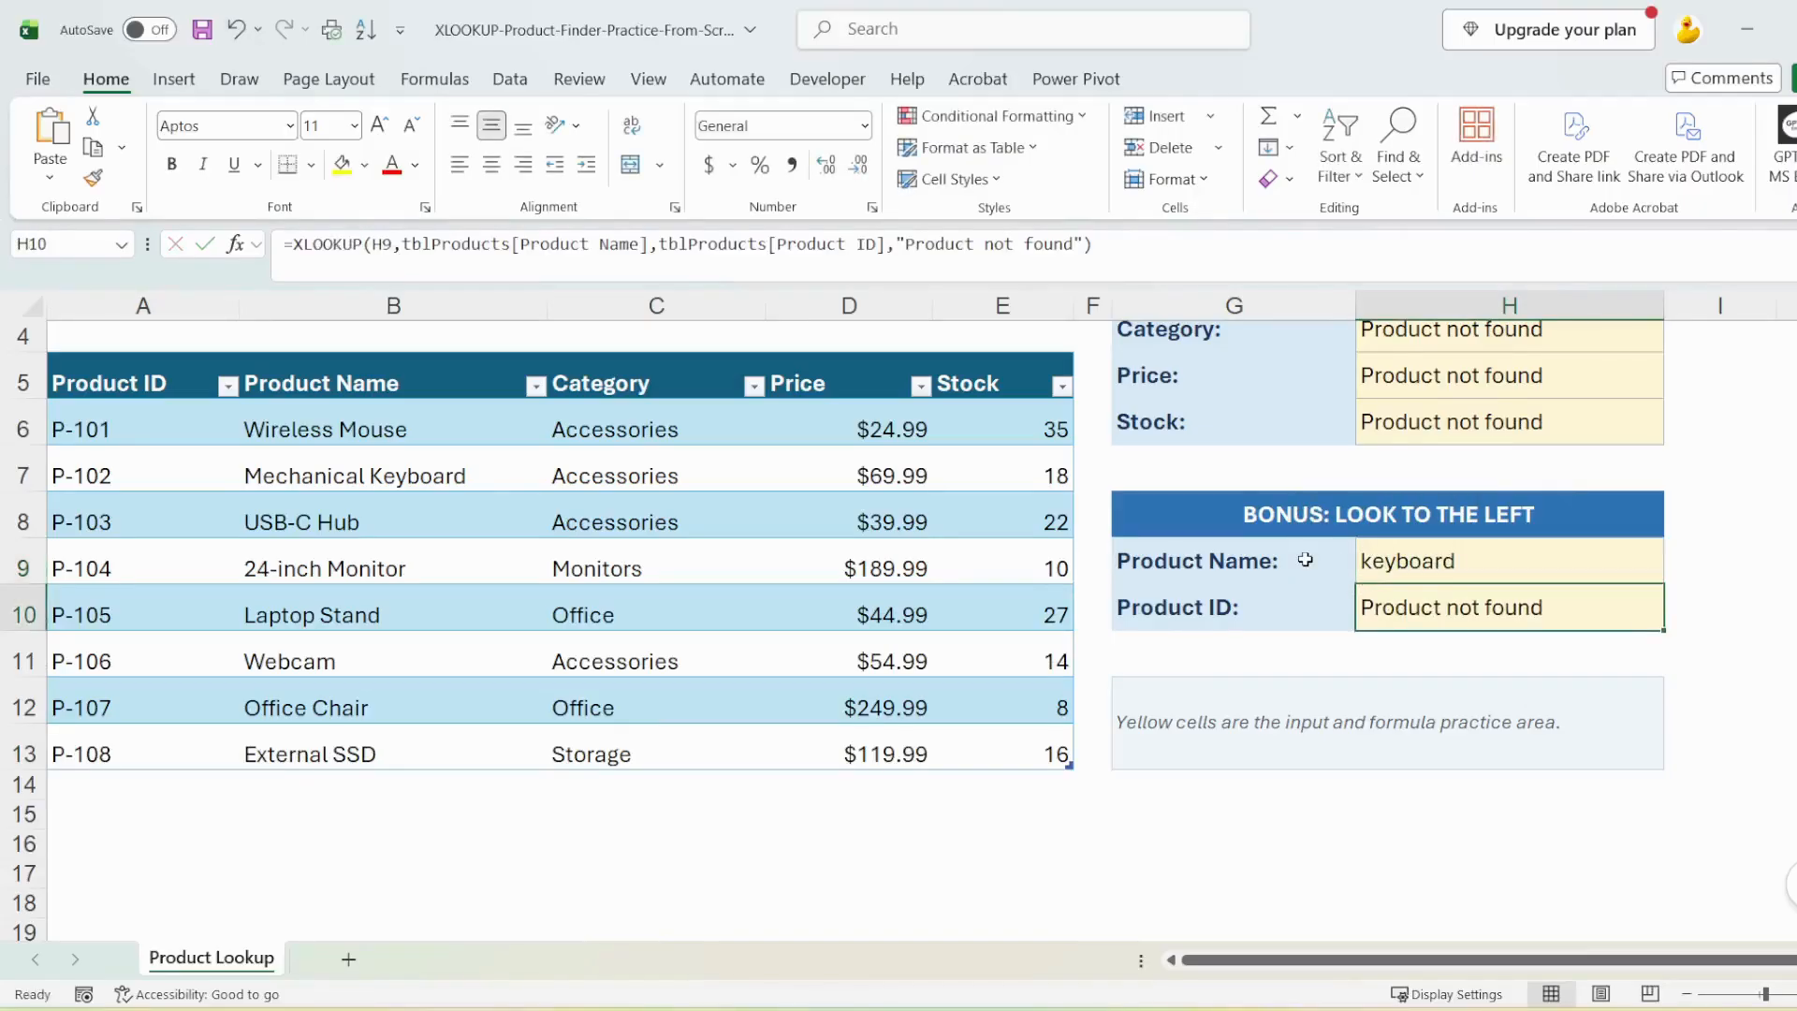
key(ctrl+z)
text(keyboard)
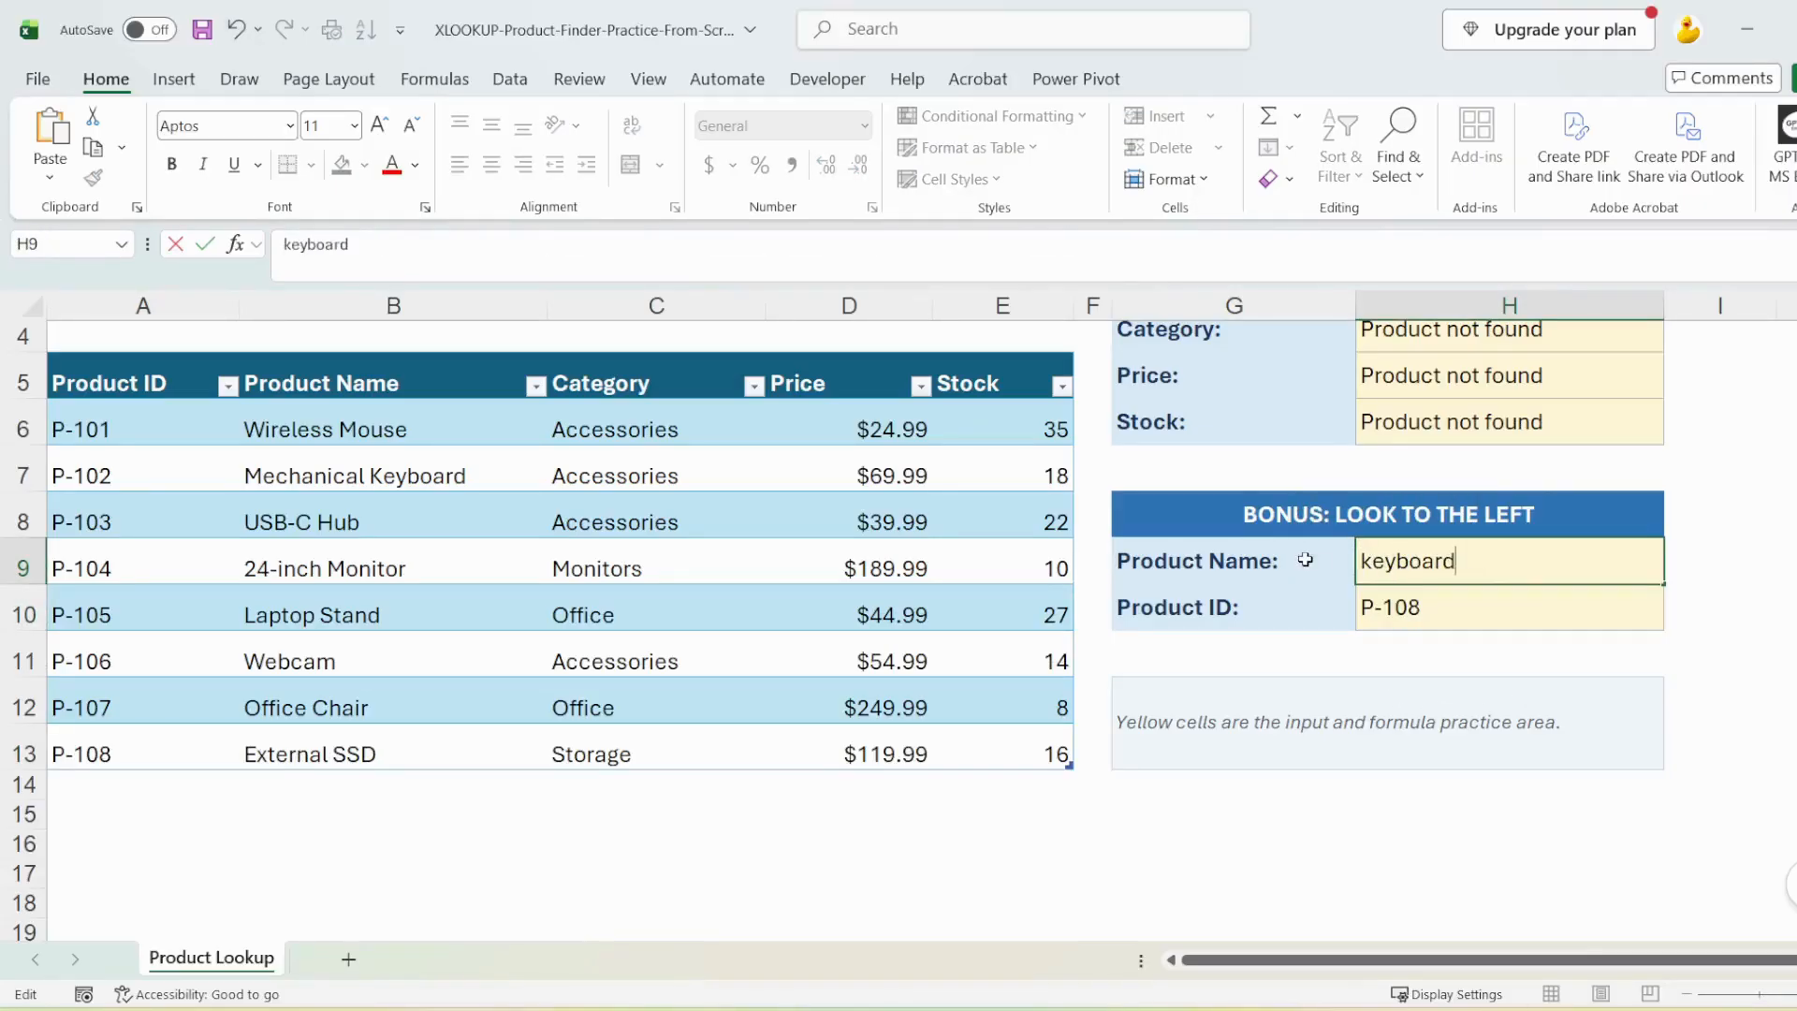
key(Return)
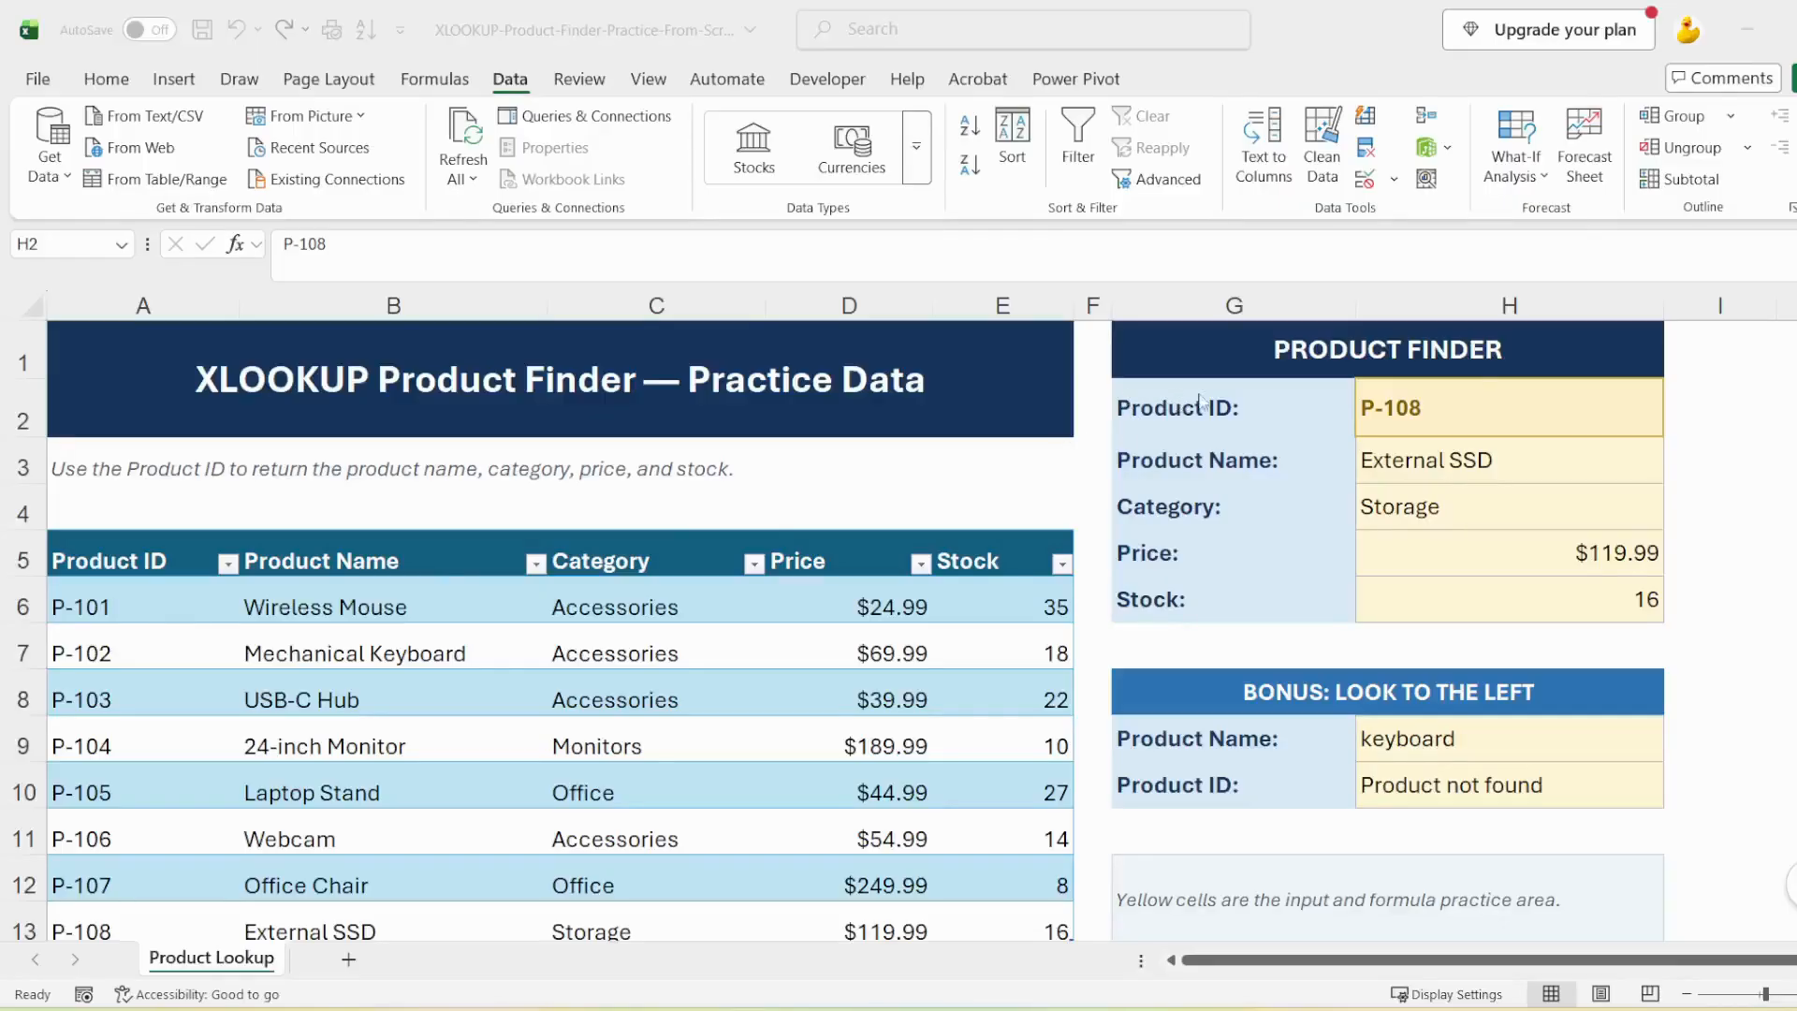
Add List data validation to the Product ID cell H2, with =INDIRECT("tblProducts[Product ID]") as the source
click(1484, 404)
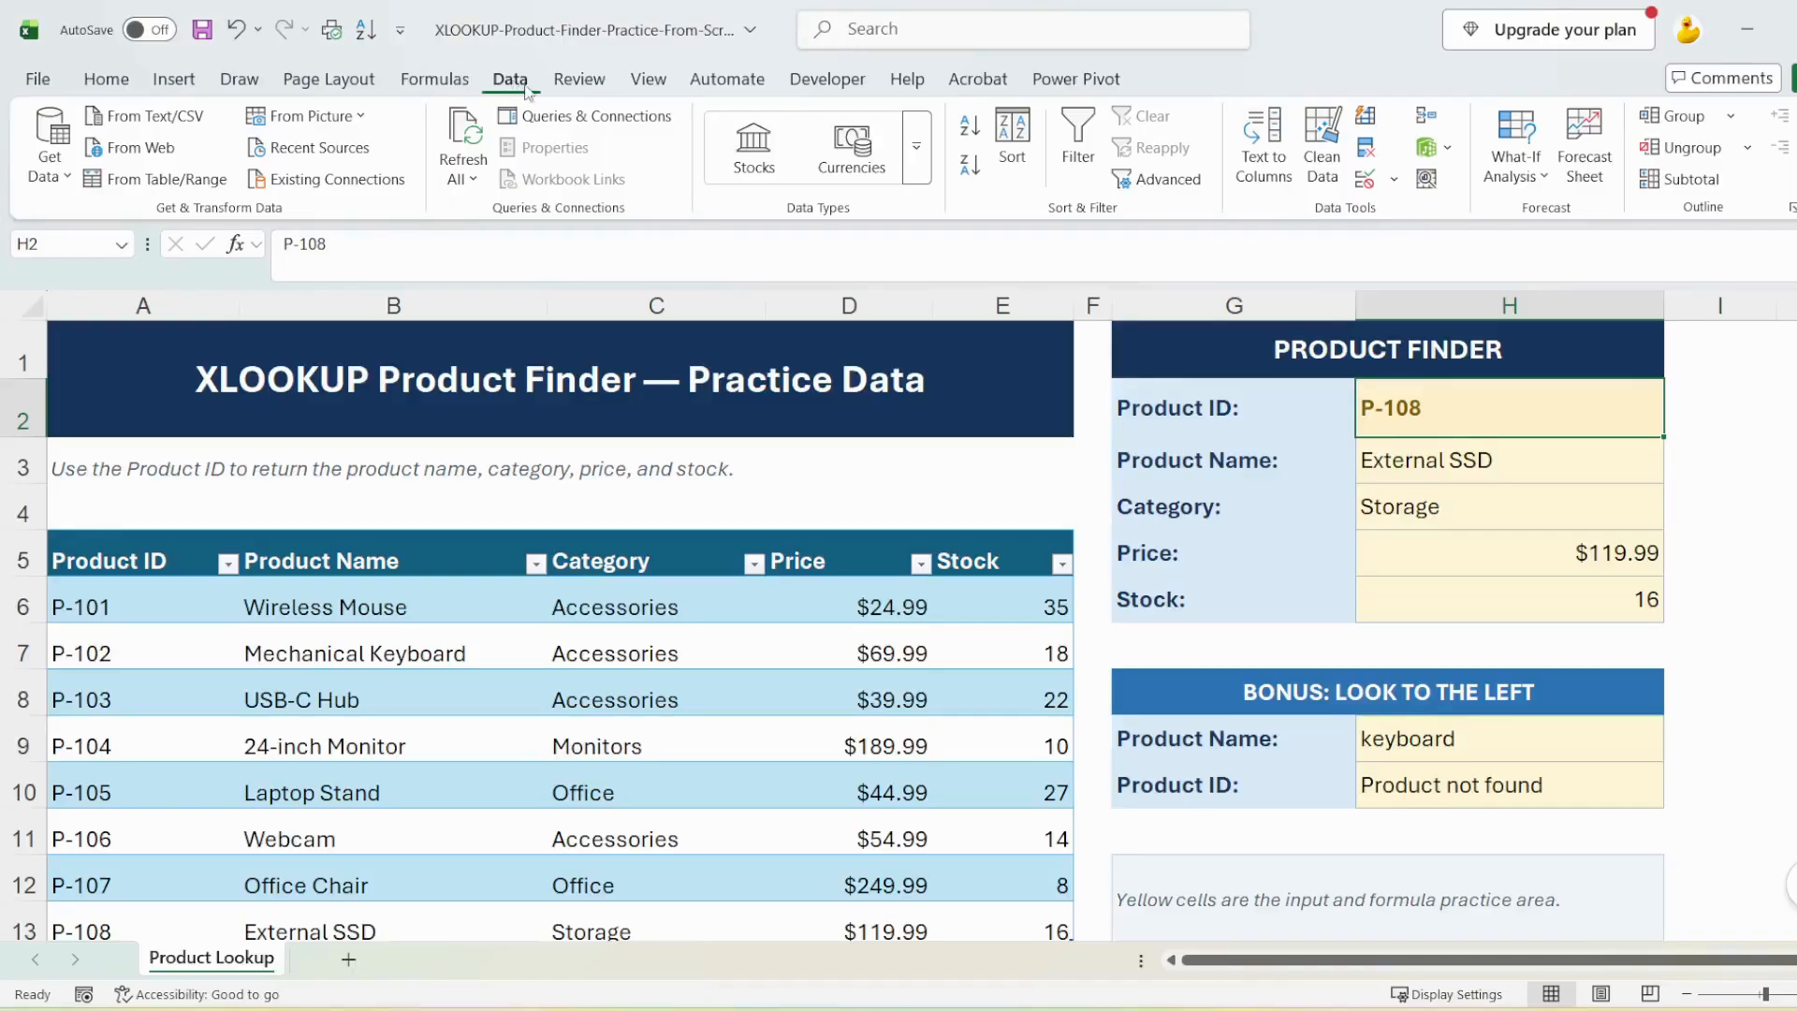
click(1395, 178)
click(1442, 206)
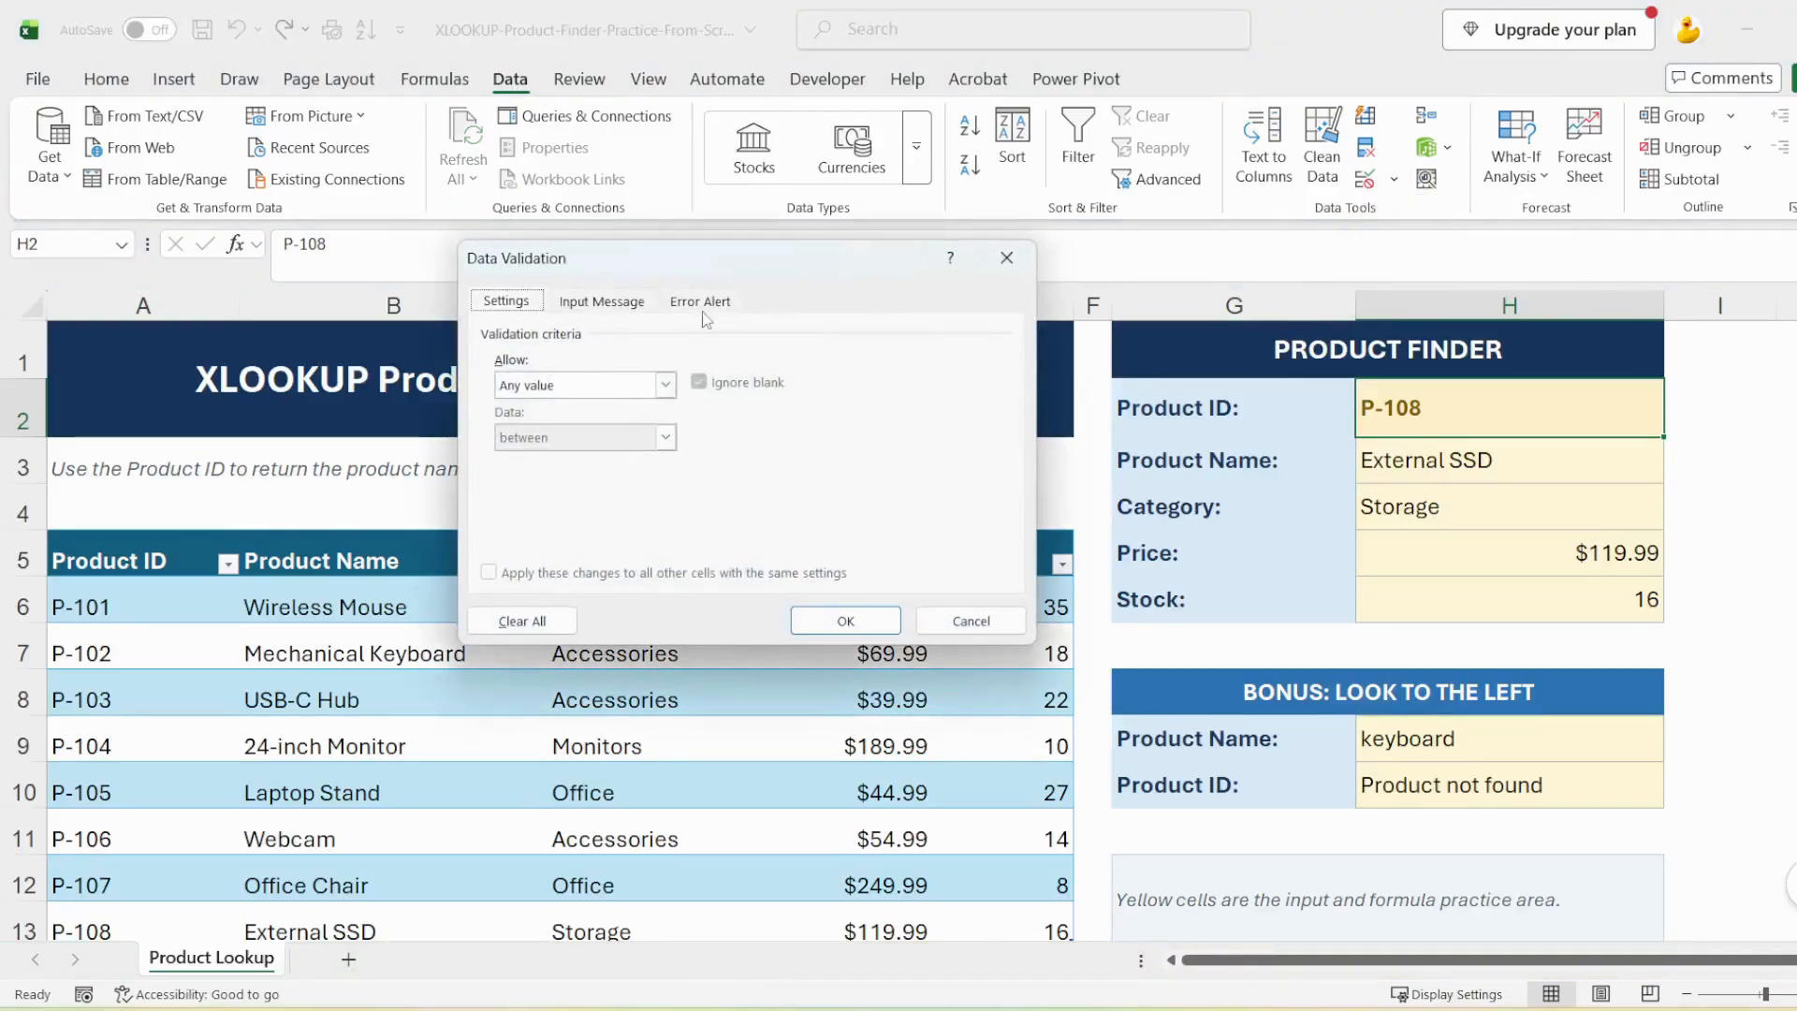
click(665, 385)
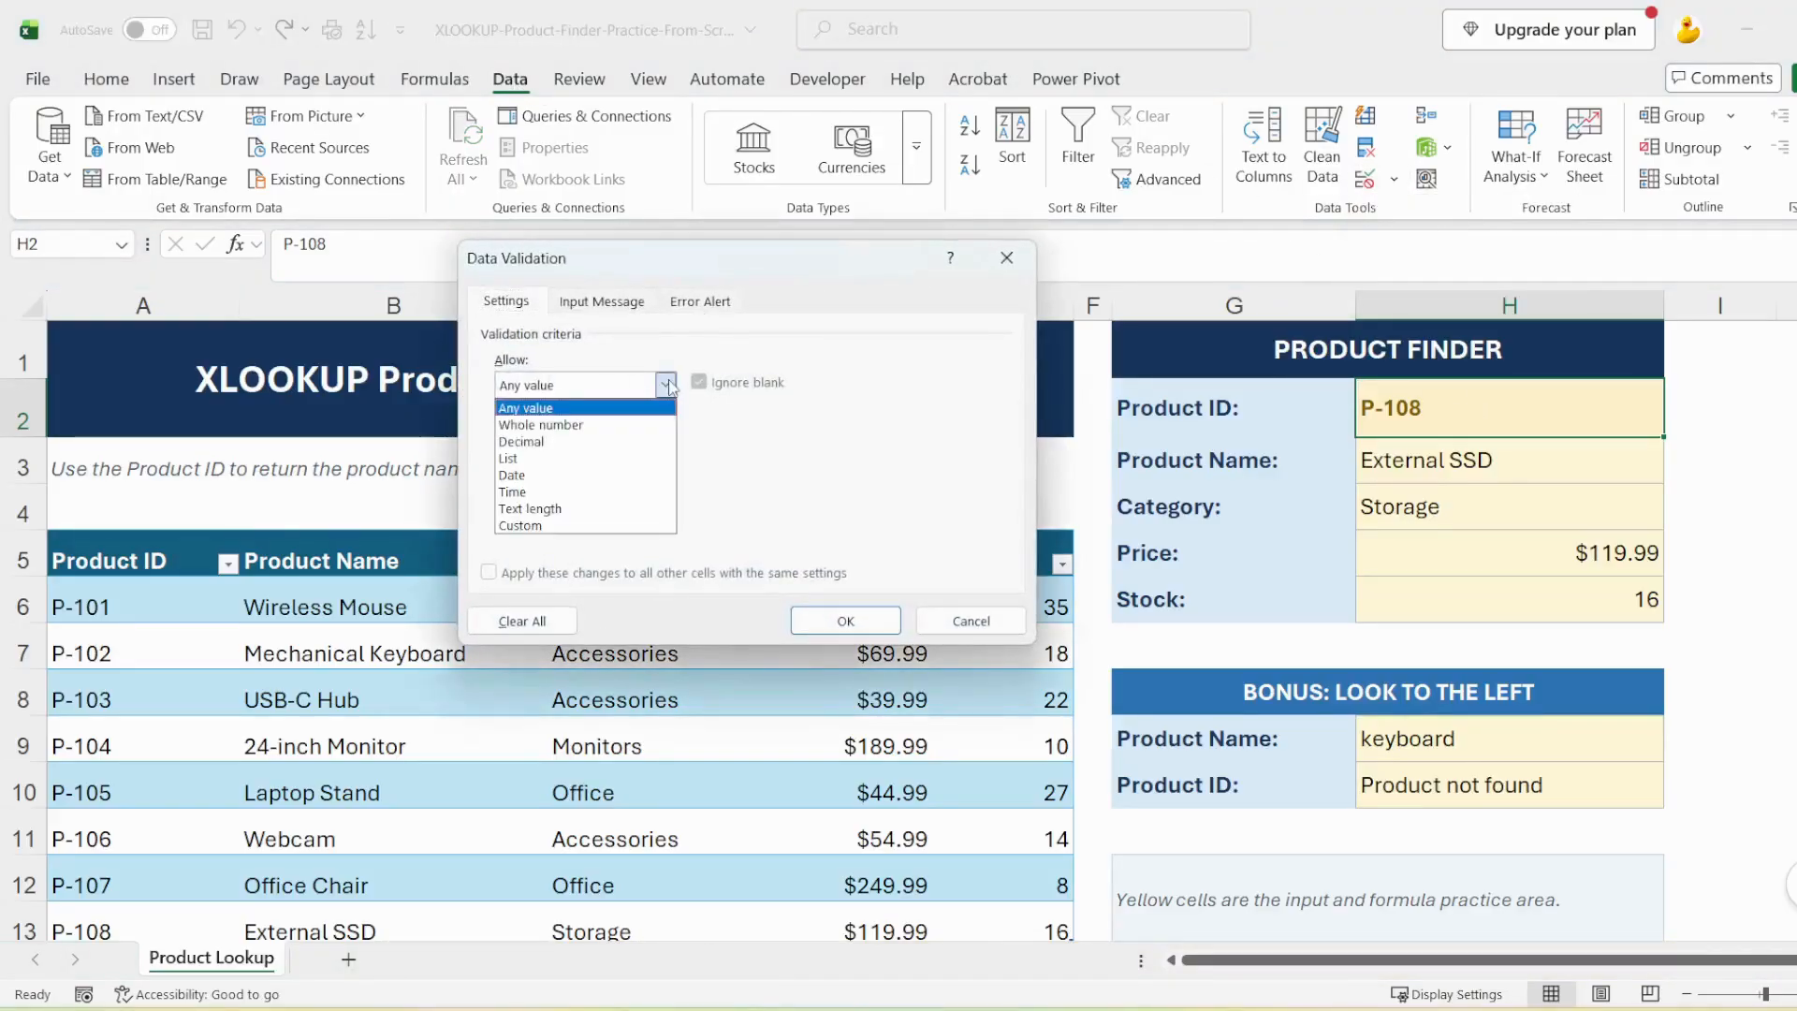
click(527, 458)
click(530, 486)
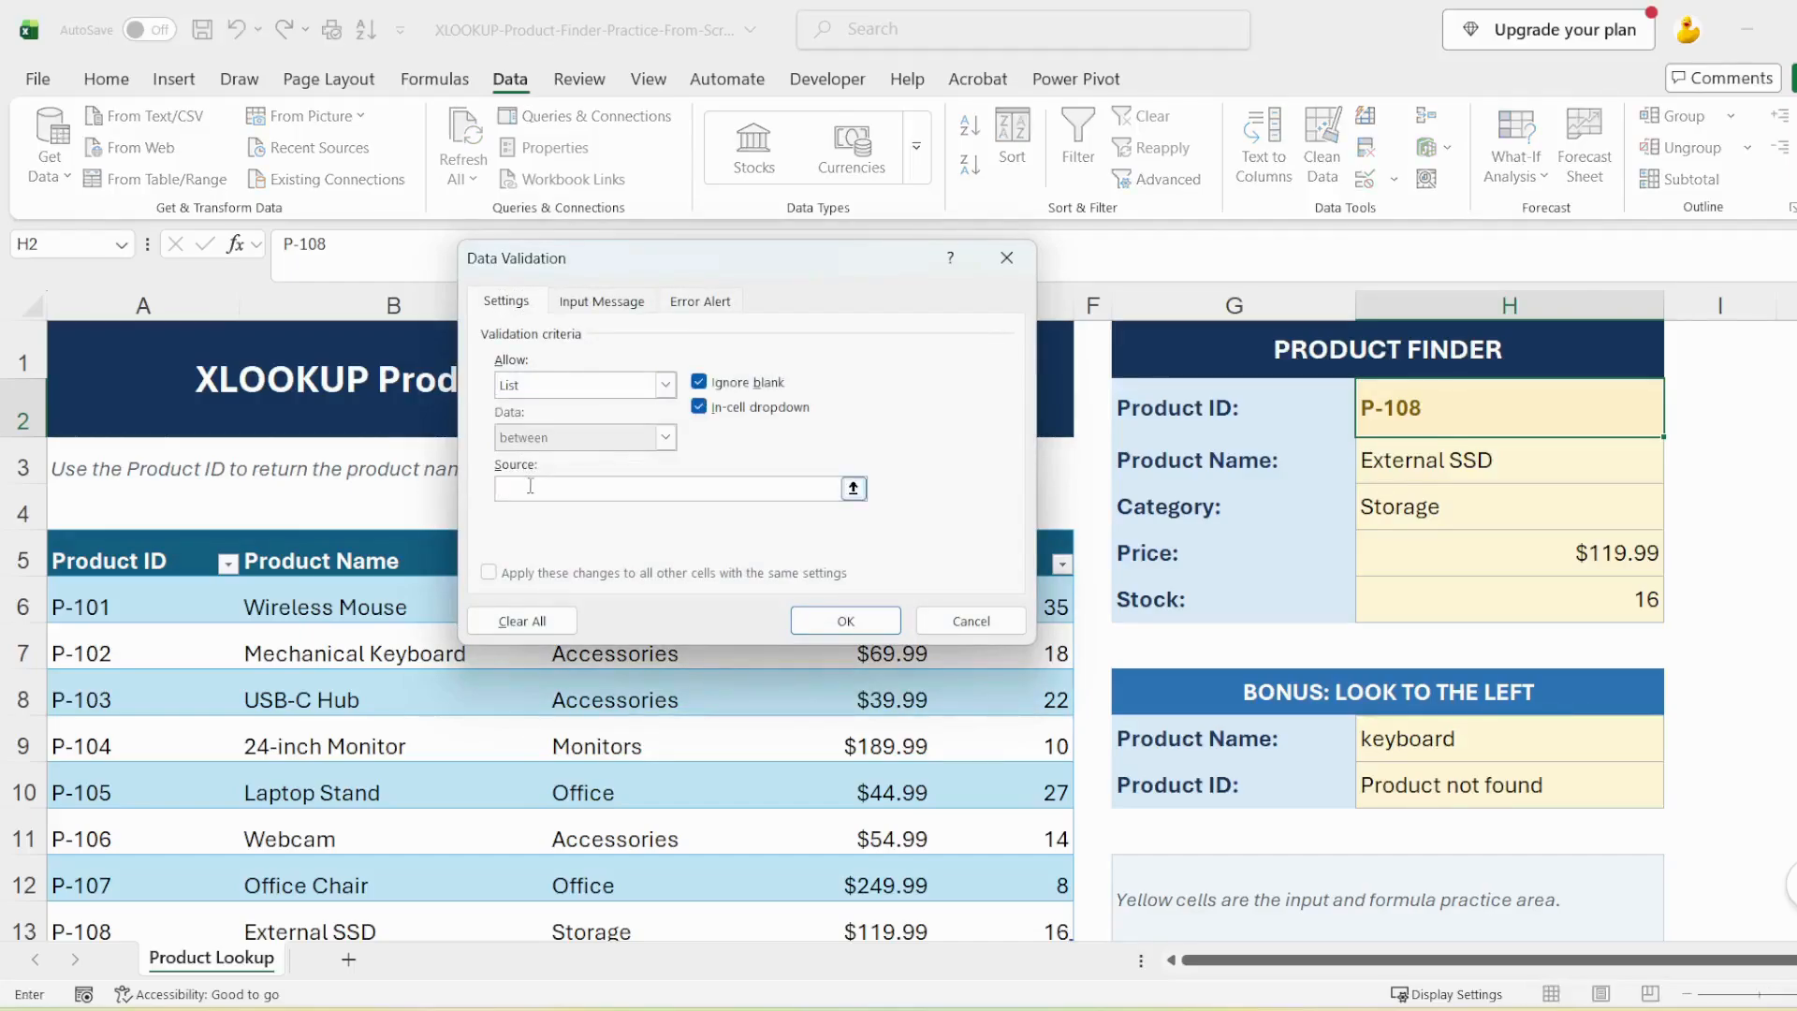
text(=indirect("tblProducts)
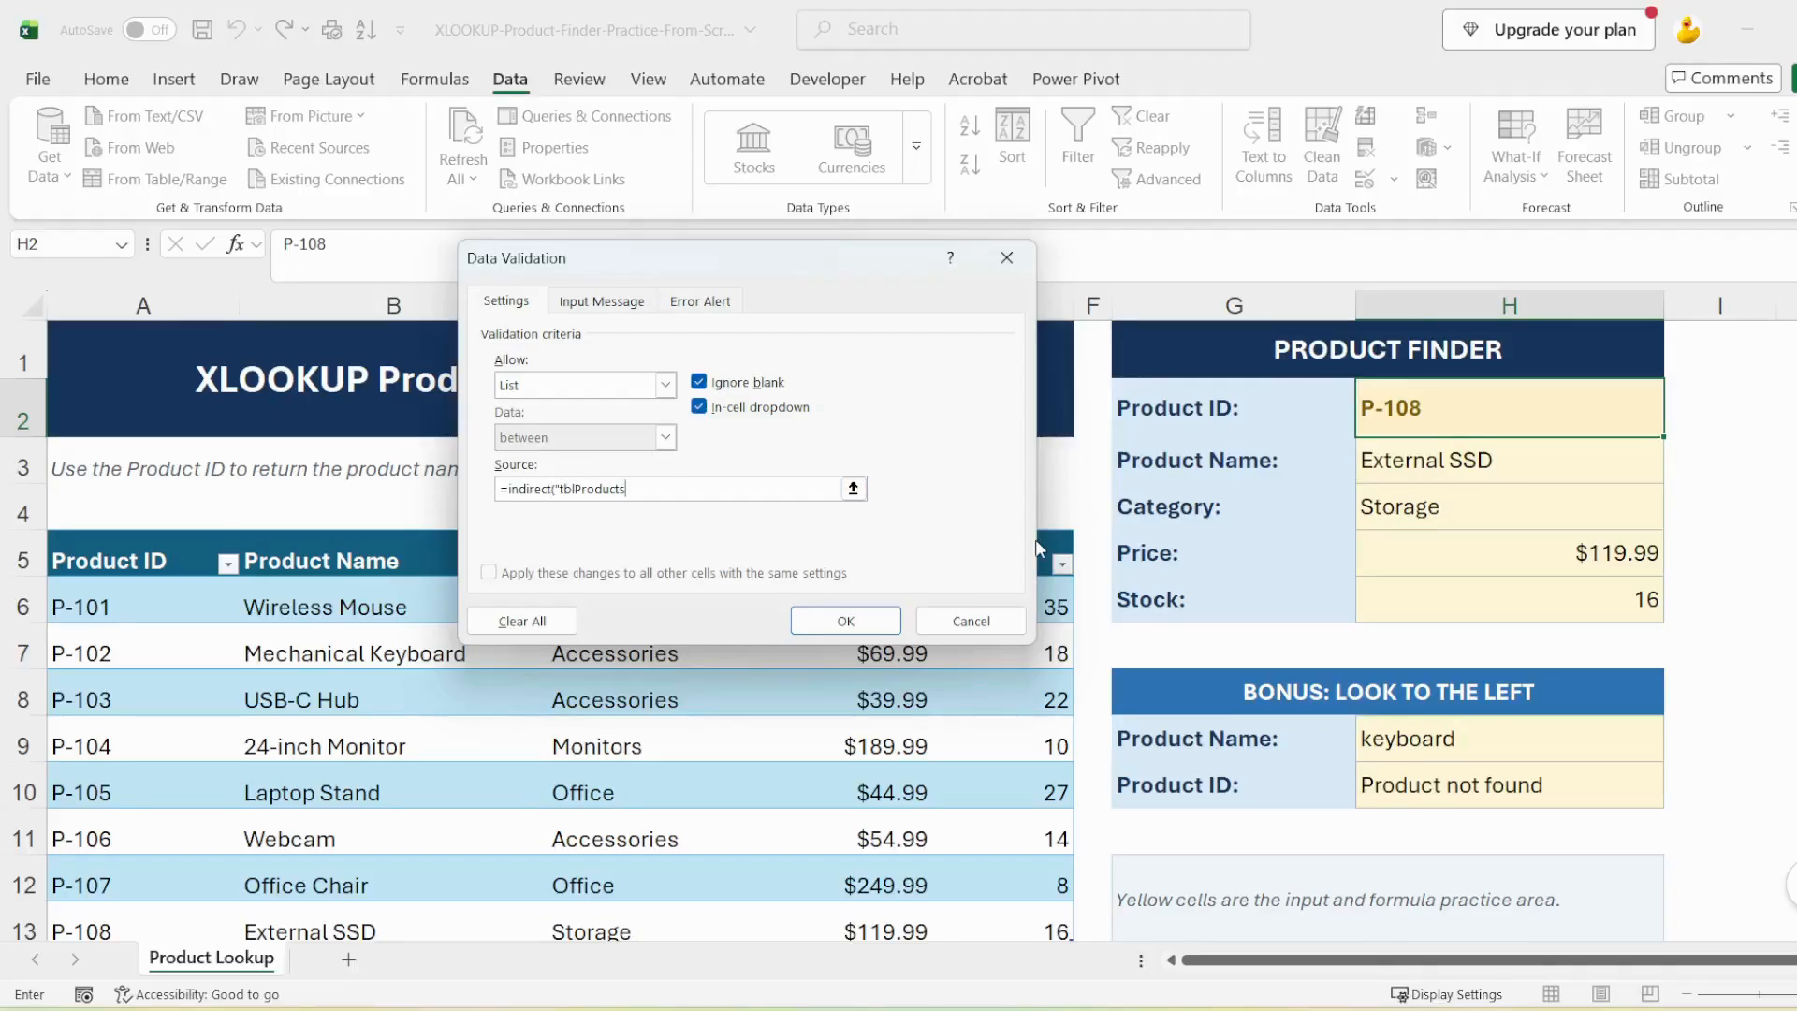
text([Product)
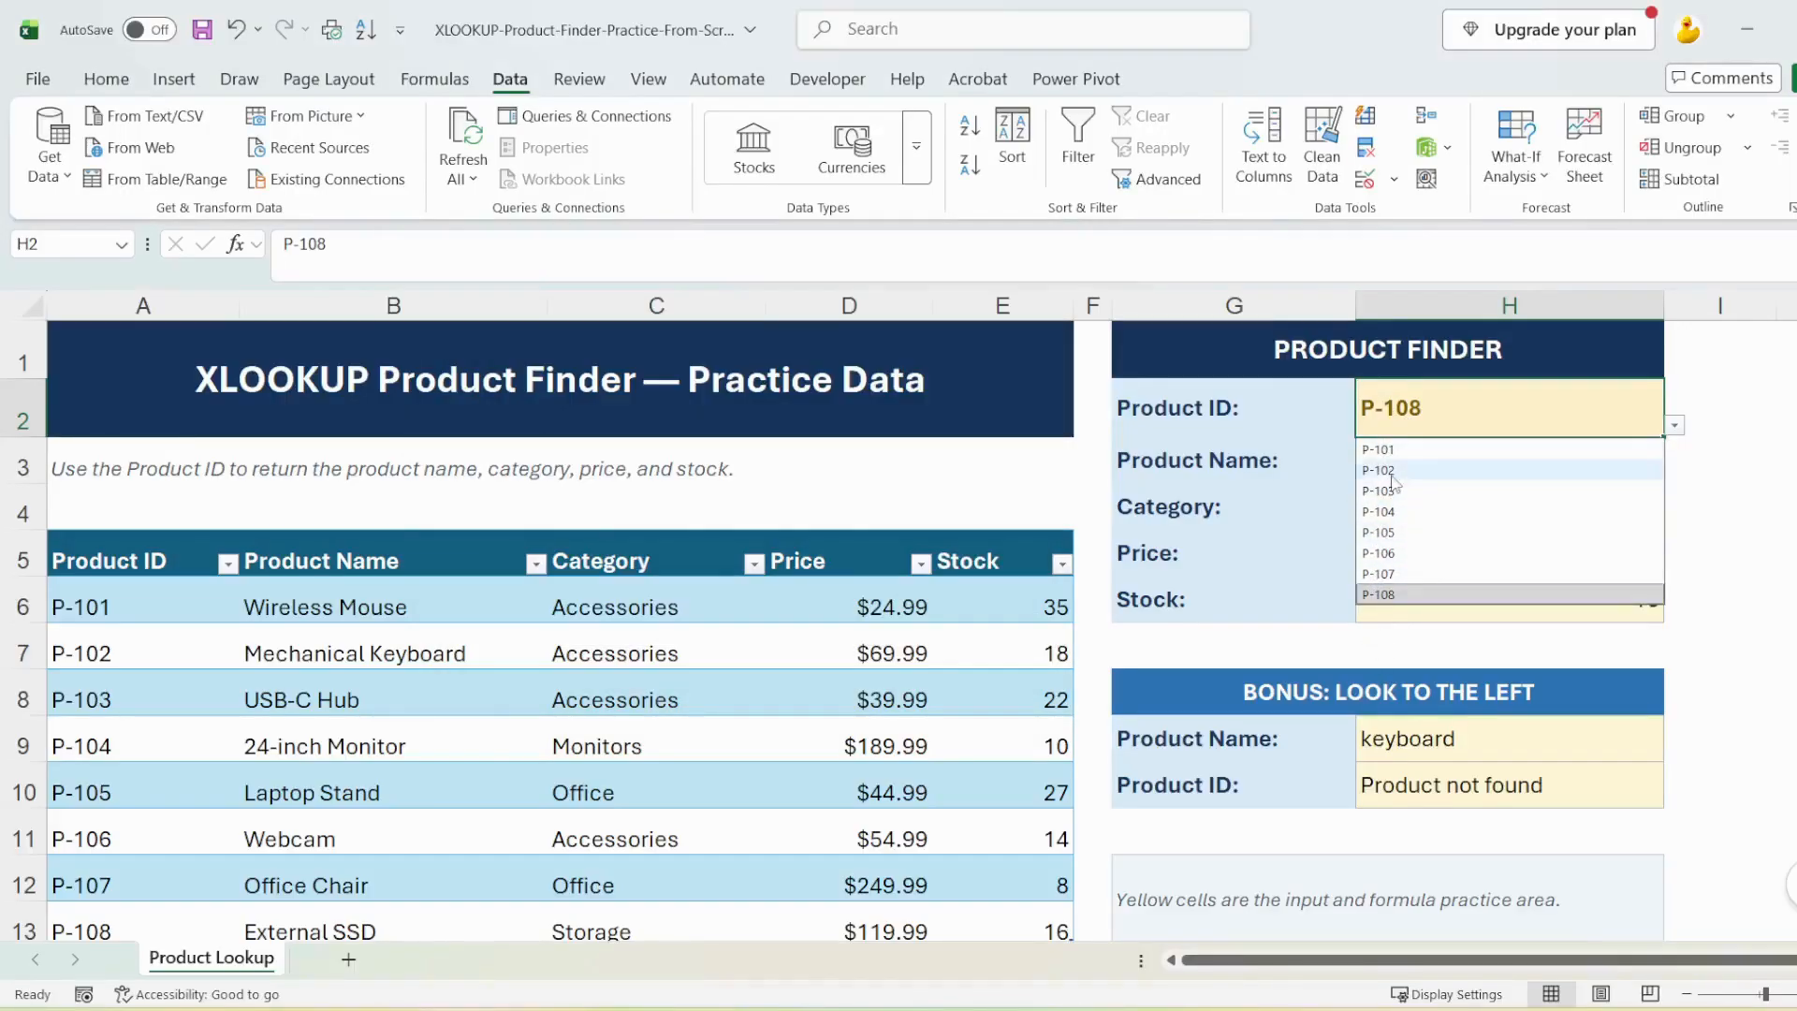
Test the product finder by choosing P-103 and P-107 in turn from the drop-down list in H2
click(1461, 491)
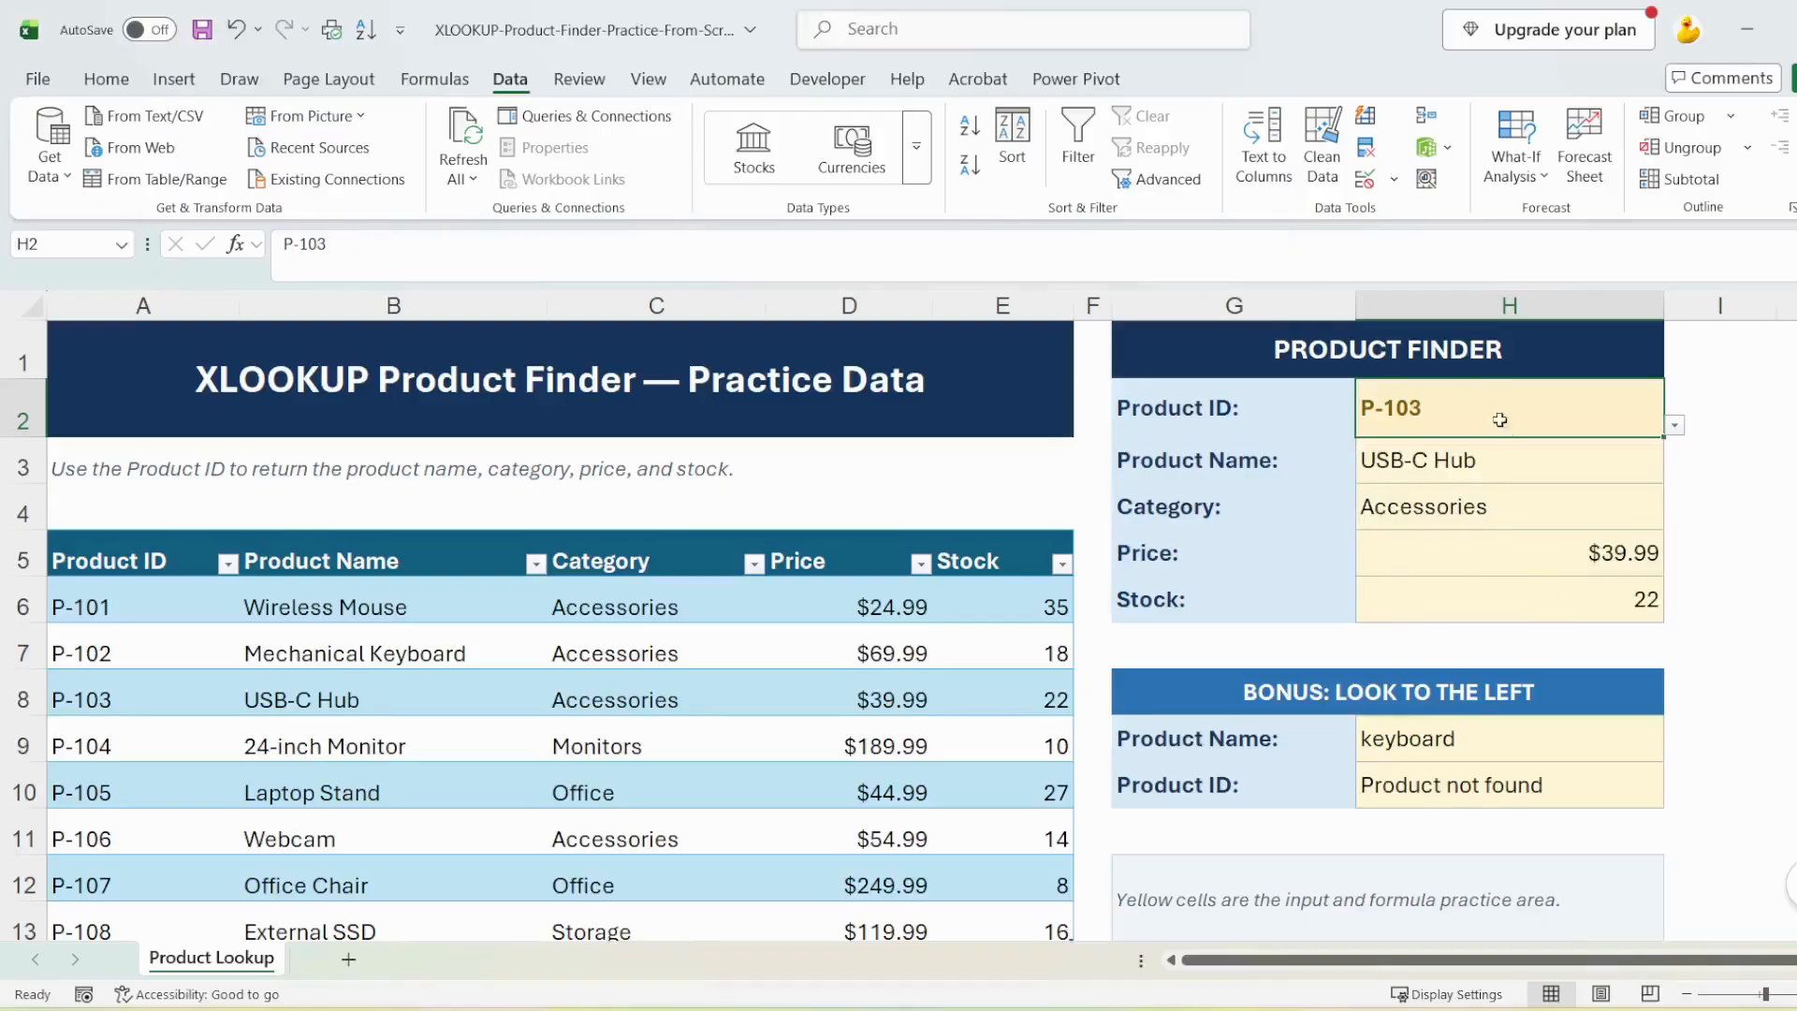
click(1675, 426)
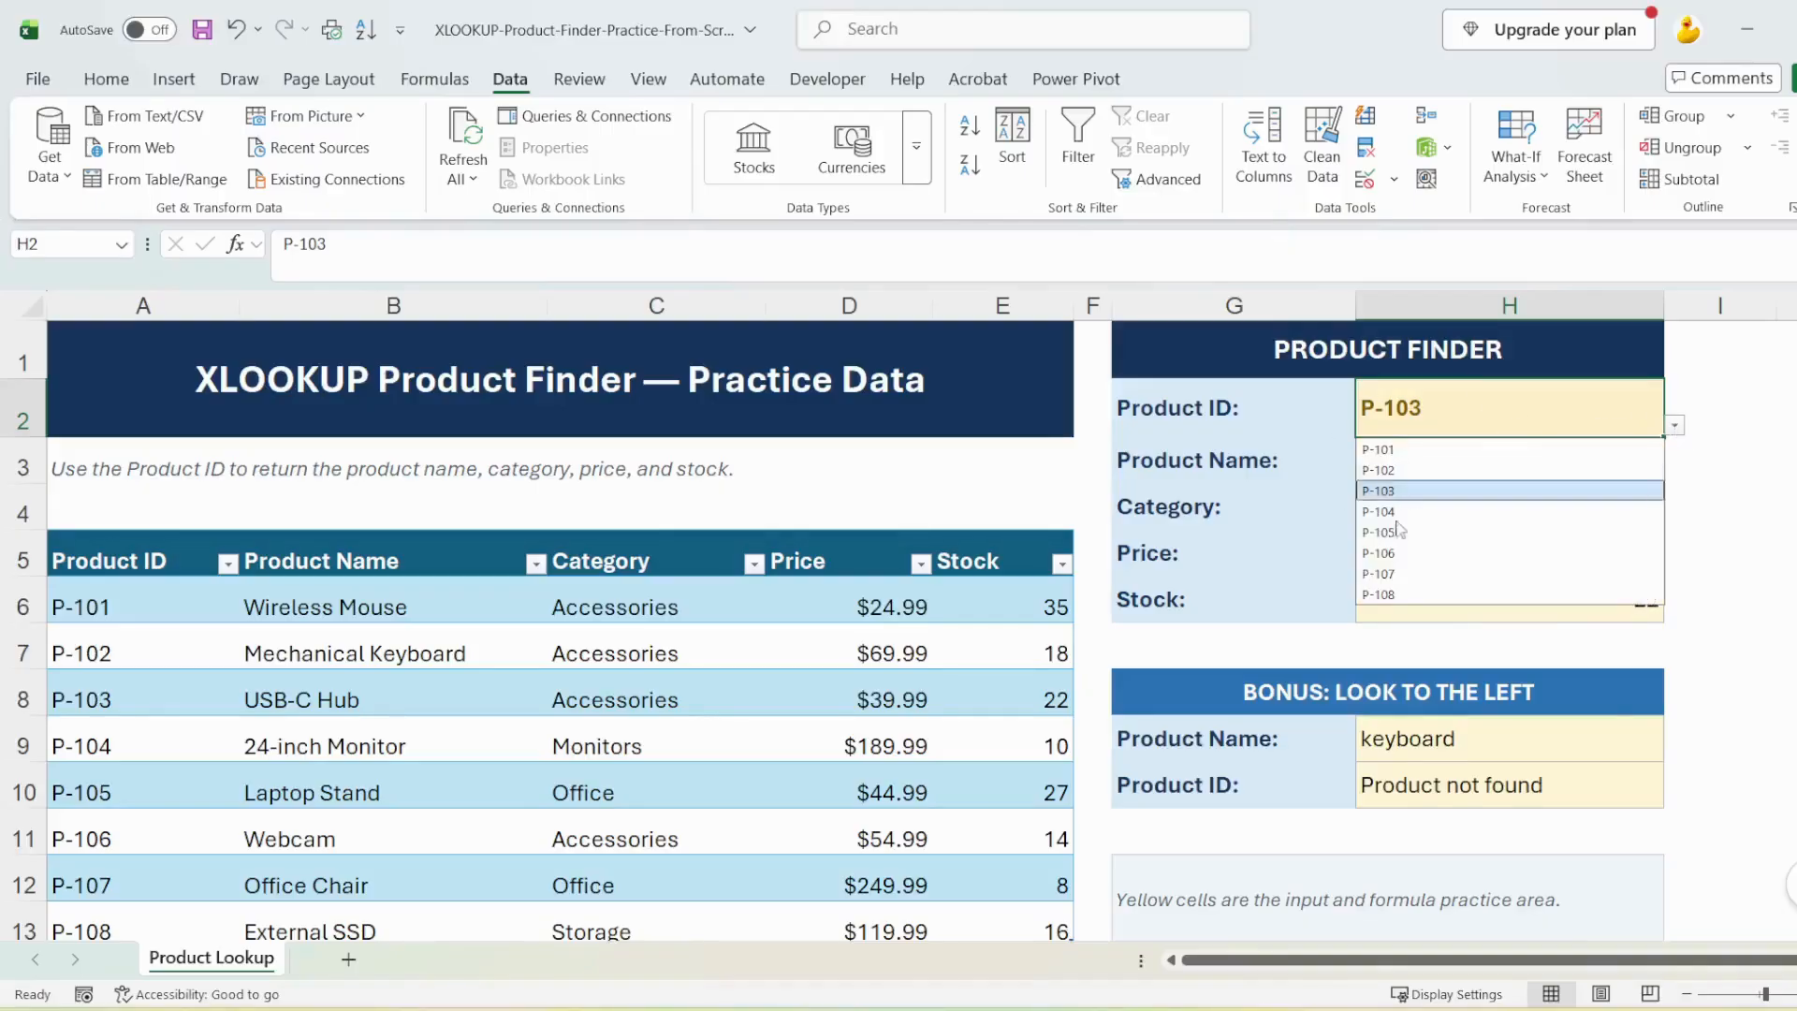
click(1535, 573)
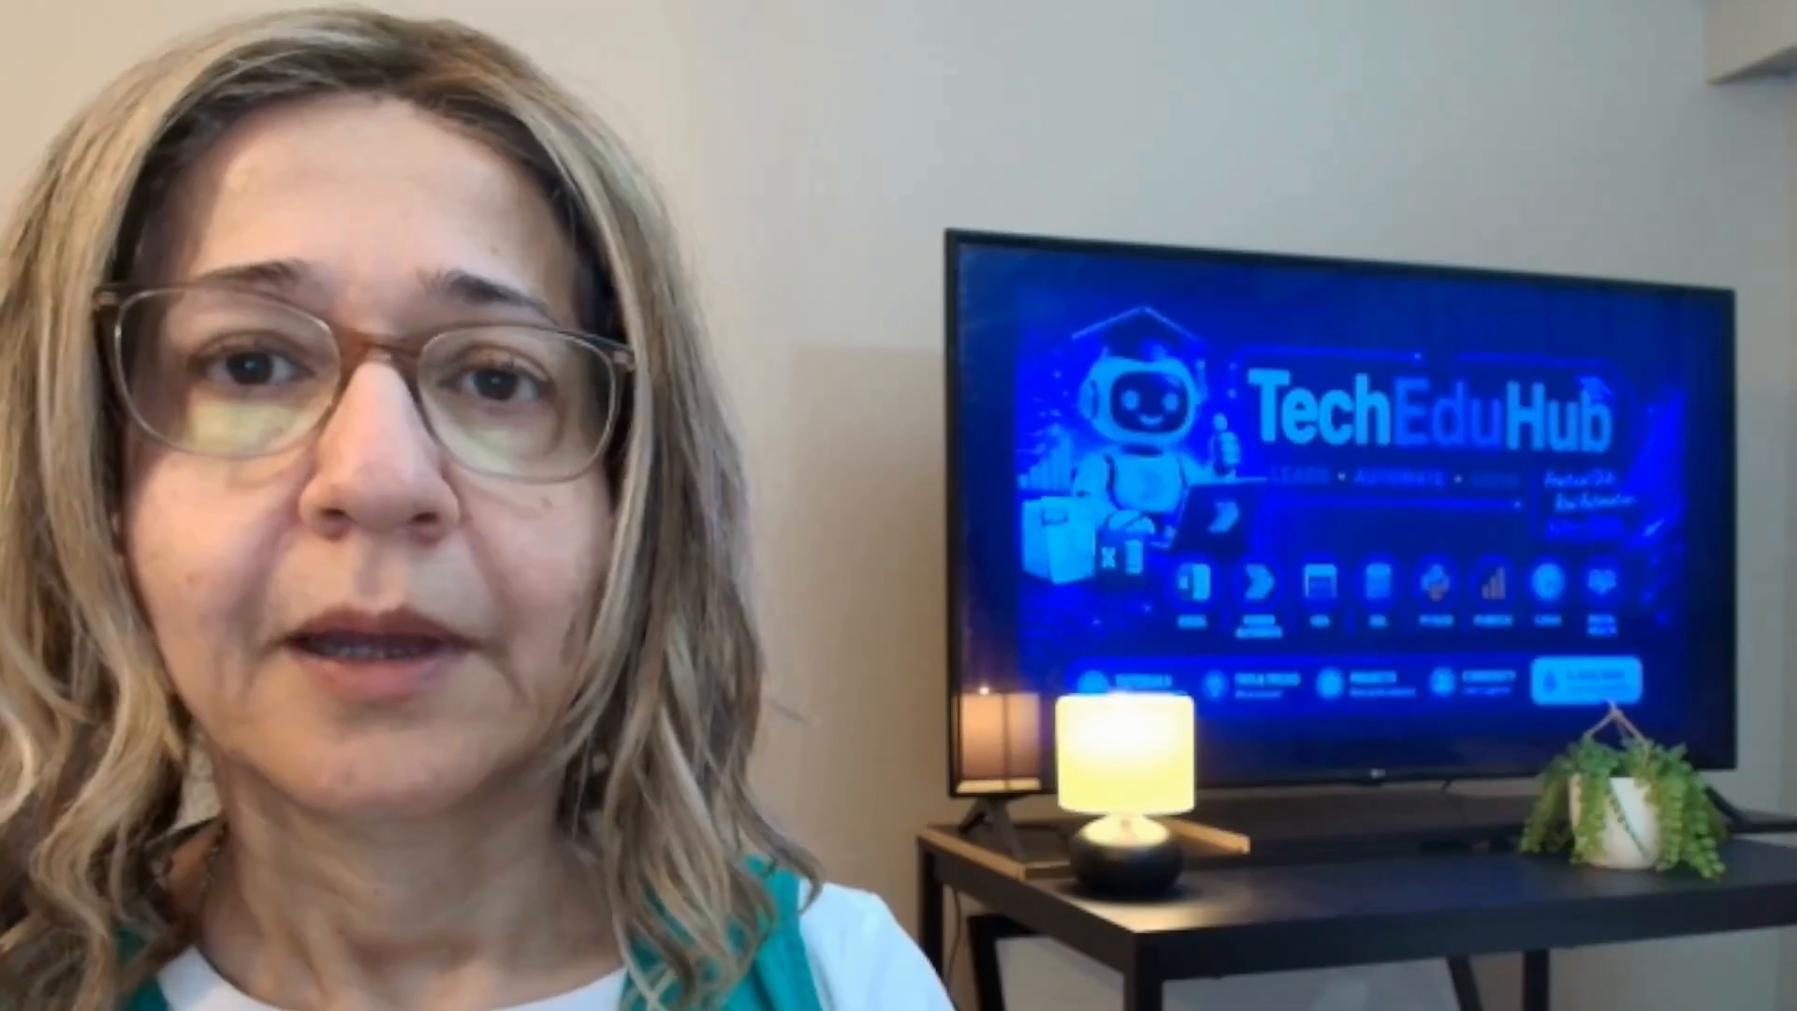